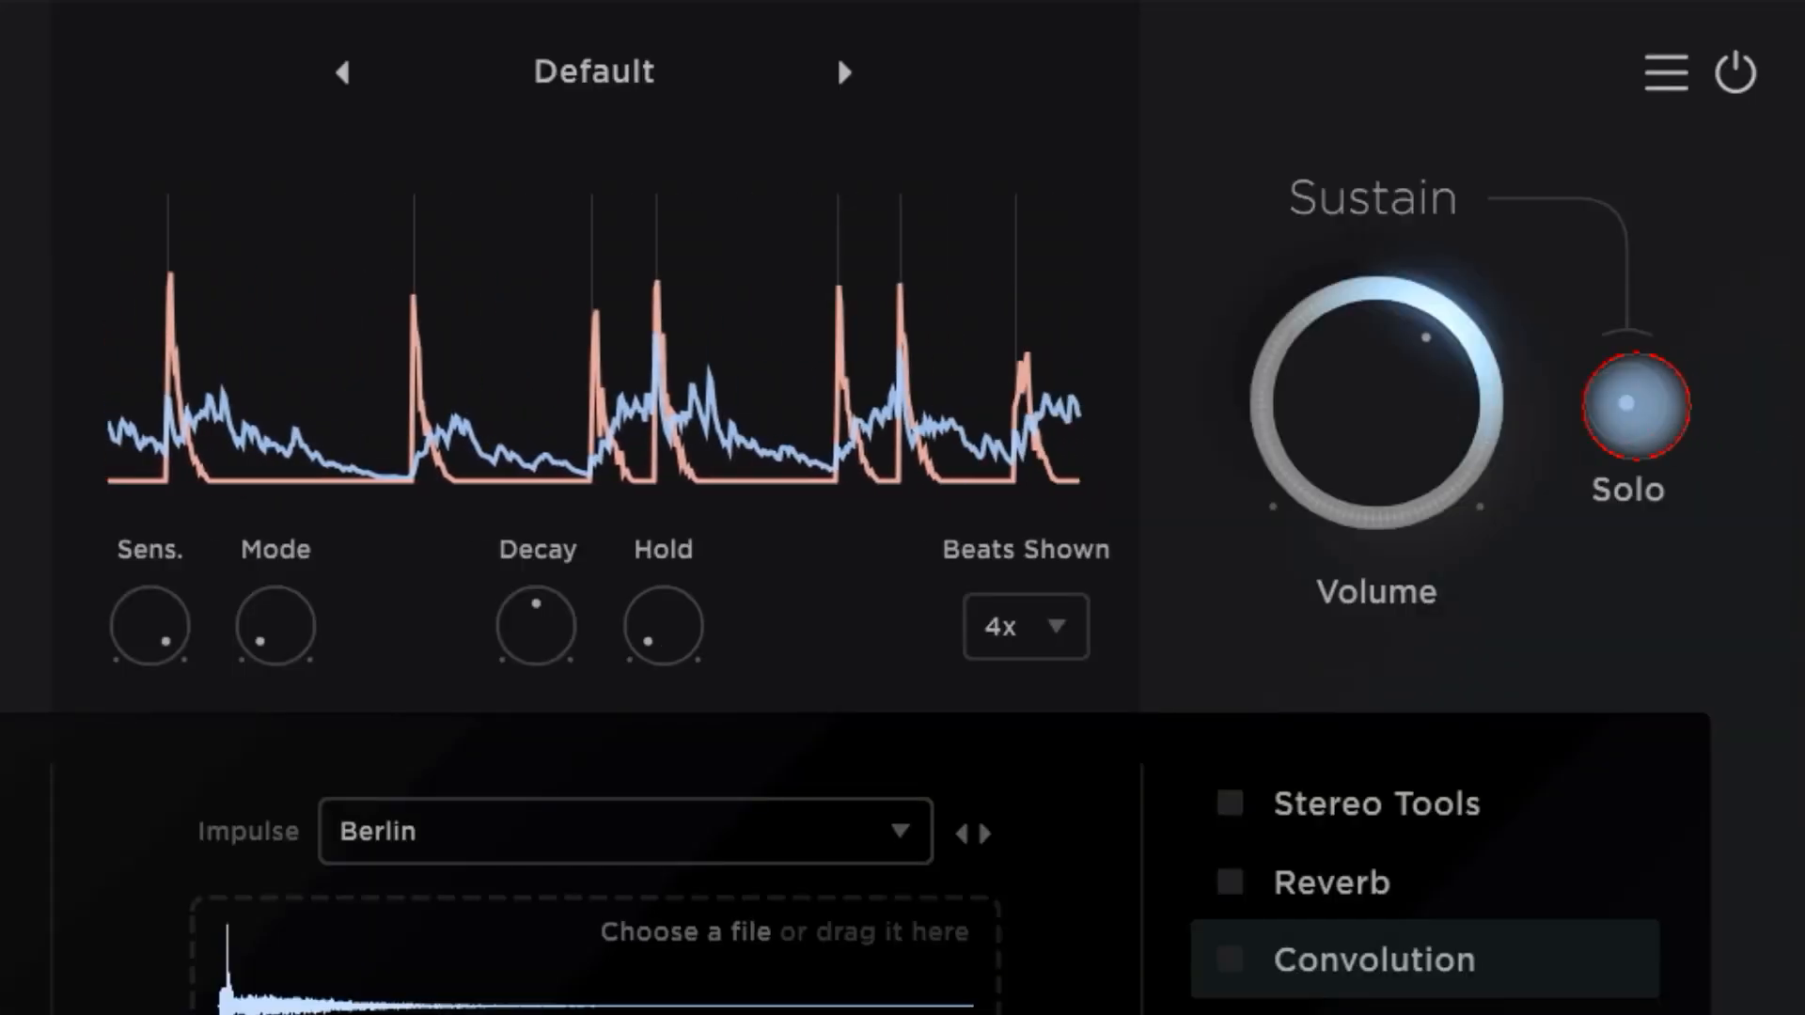
- Set the Sustain volume to 2.3 dB and add a Stereo Tools effect to the Attack chain
left_click_drag(1410, 428, 1263, 246)
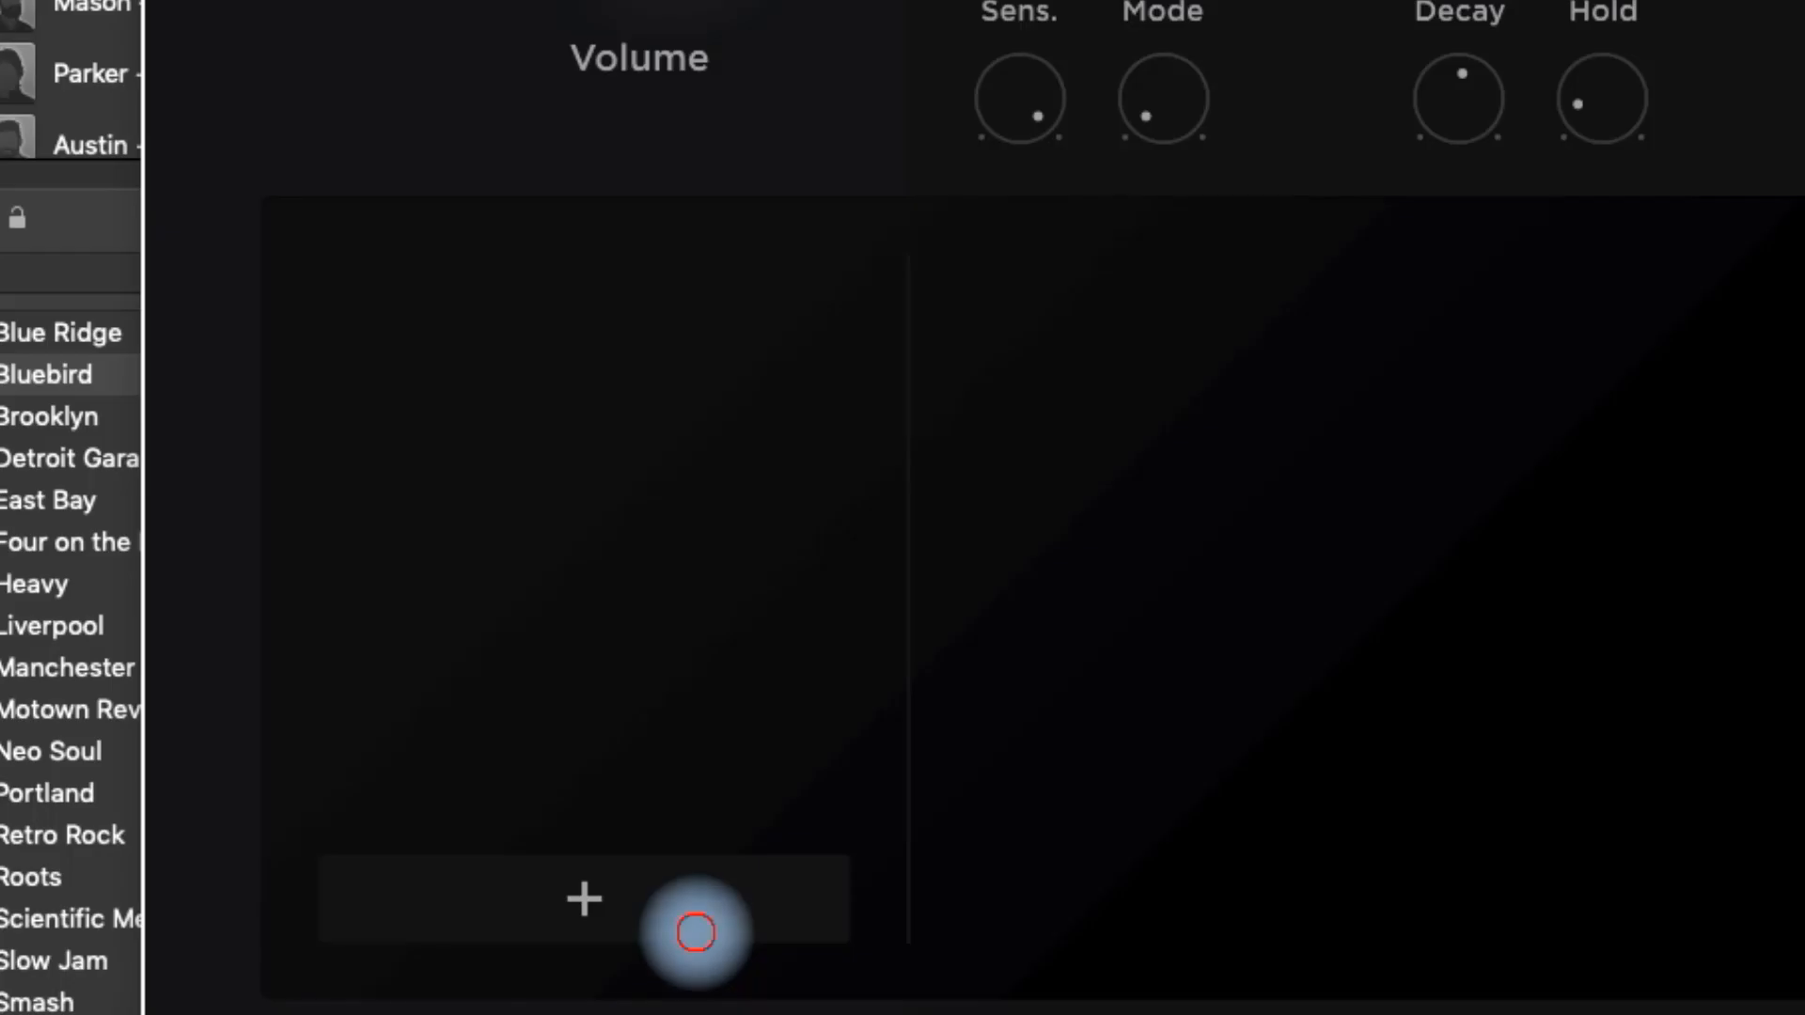
left_click(696, 929)
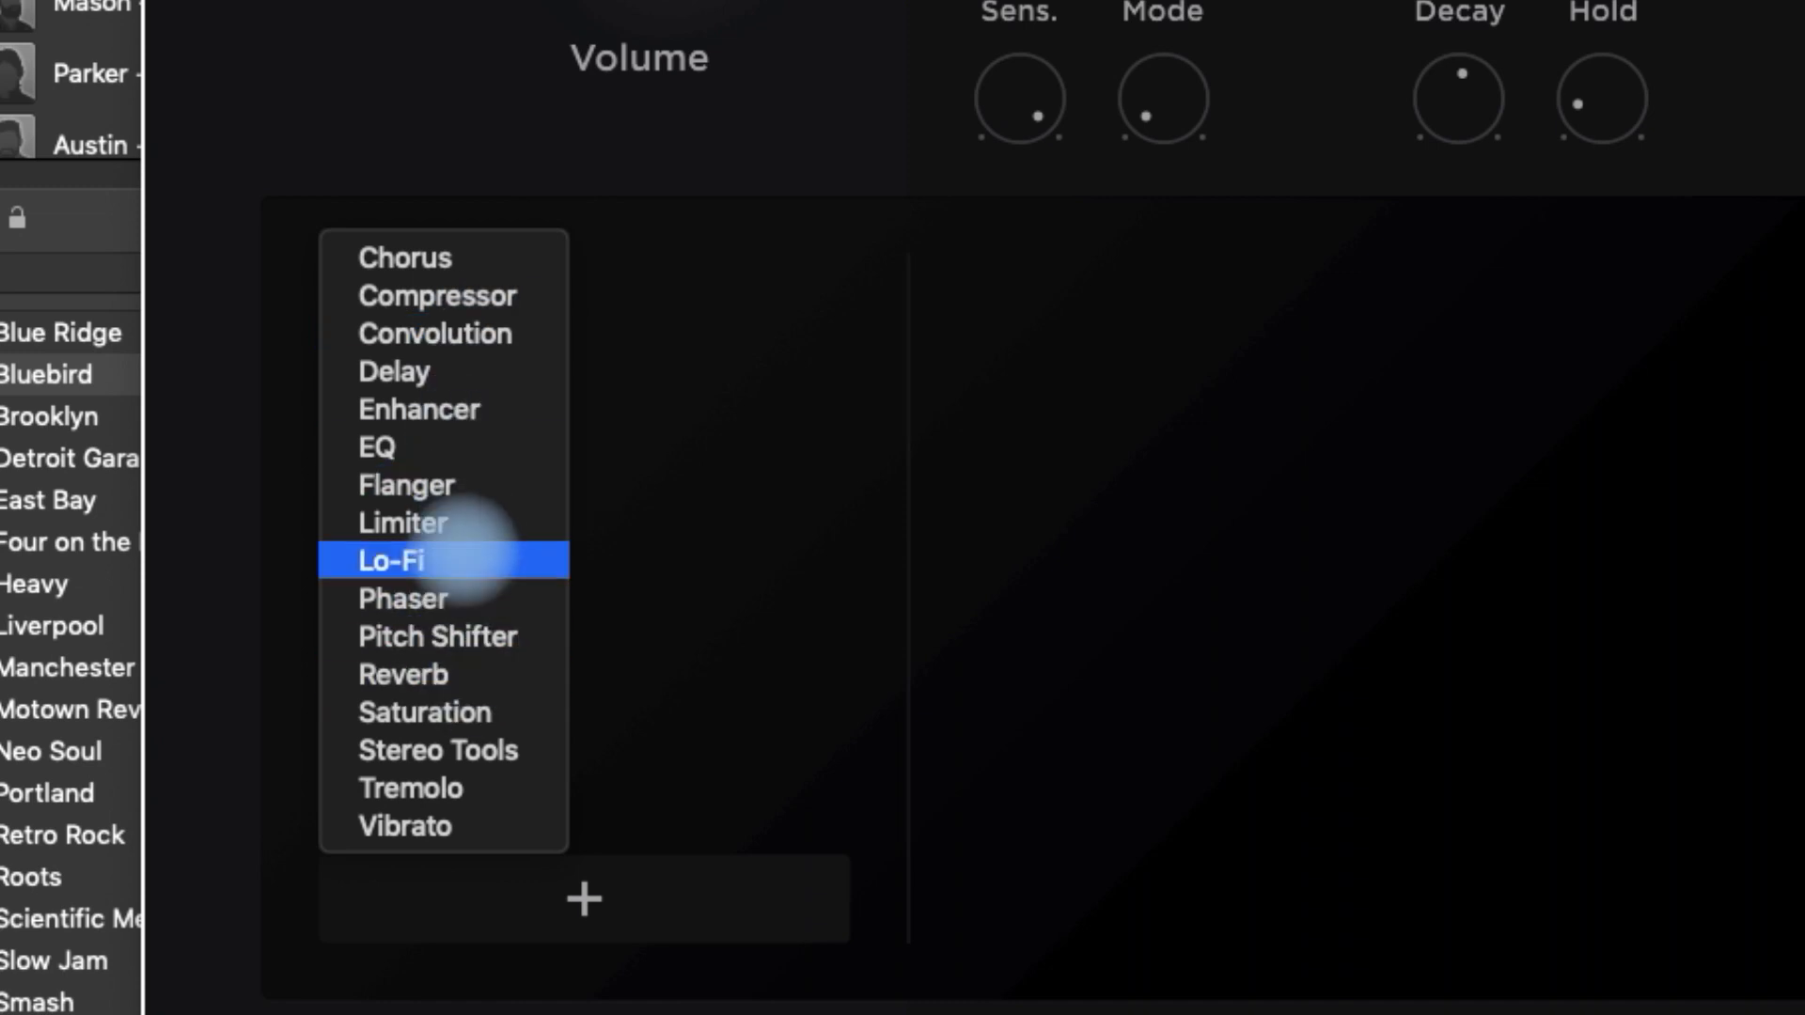
left_click(438, 750)
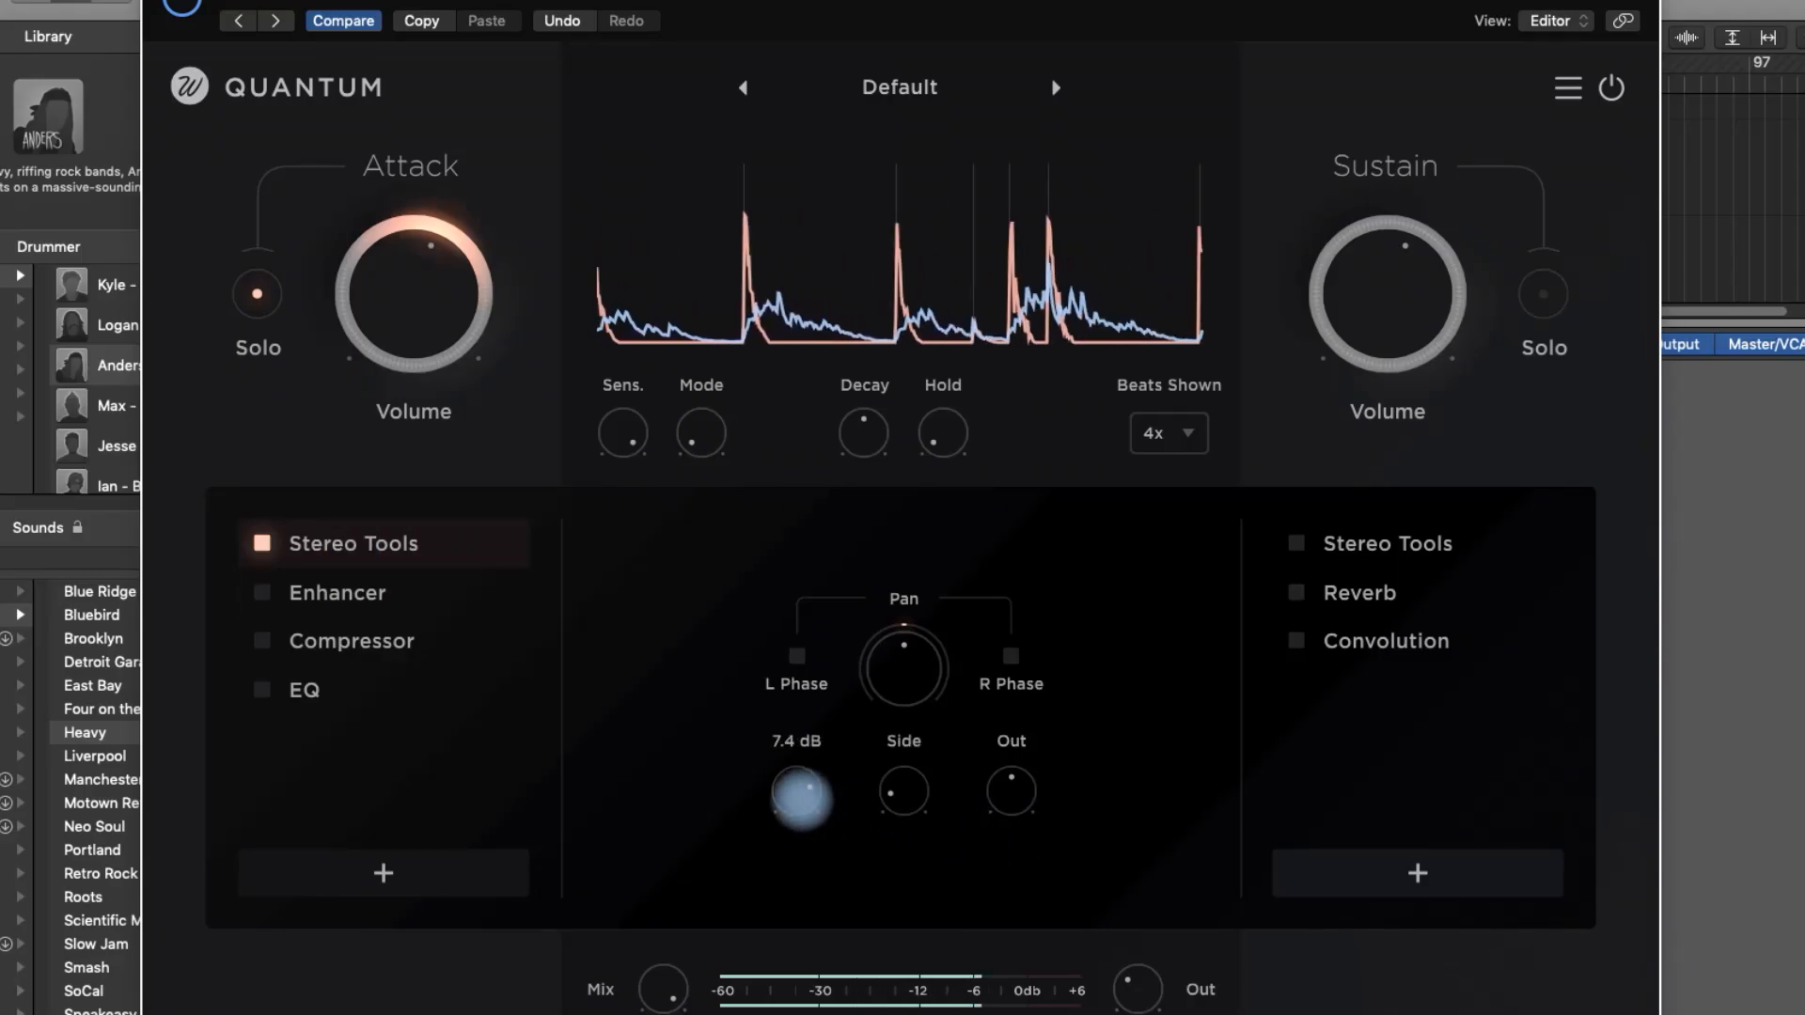
- Enable the Enhancer, Compressor and EQ in the Attack chain, displaying the Enhancer and Compressor settings
mouse_move(905, 797)
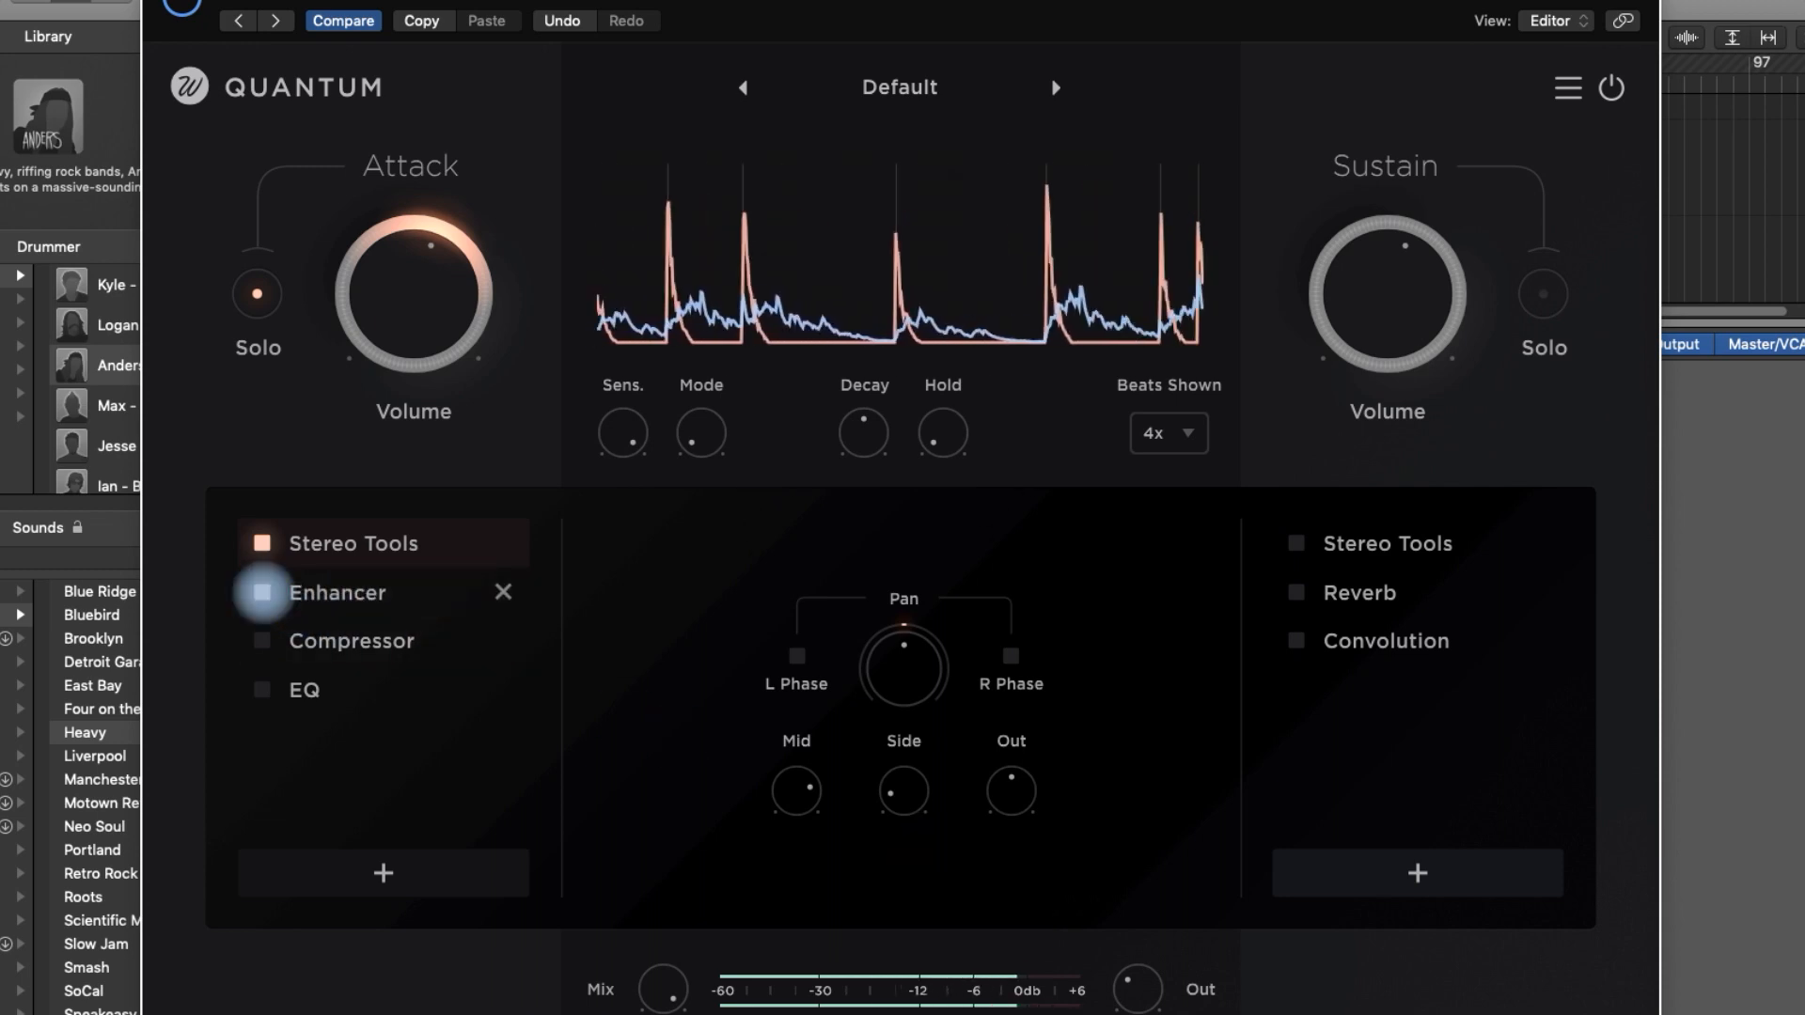
left_click(331, 592)
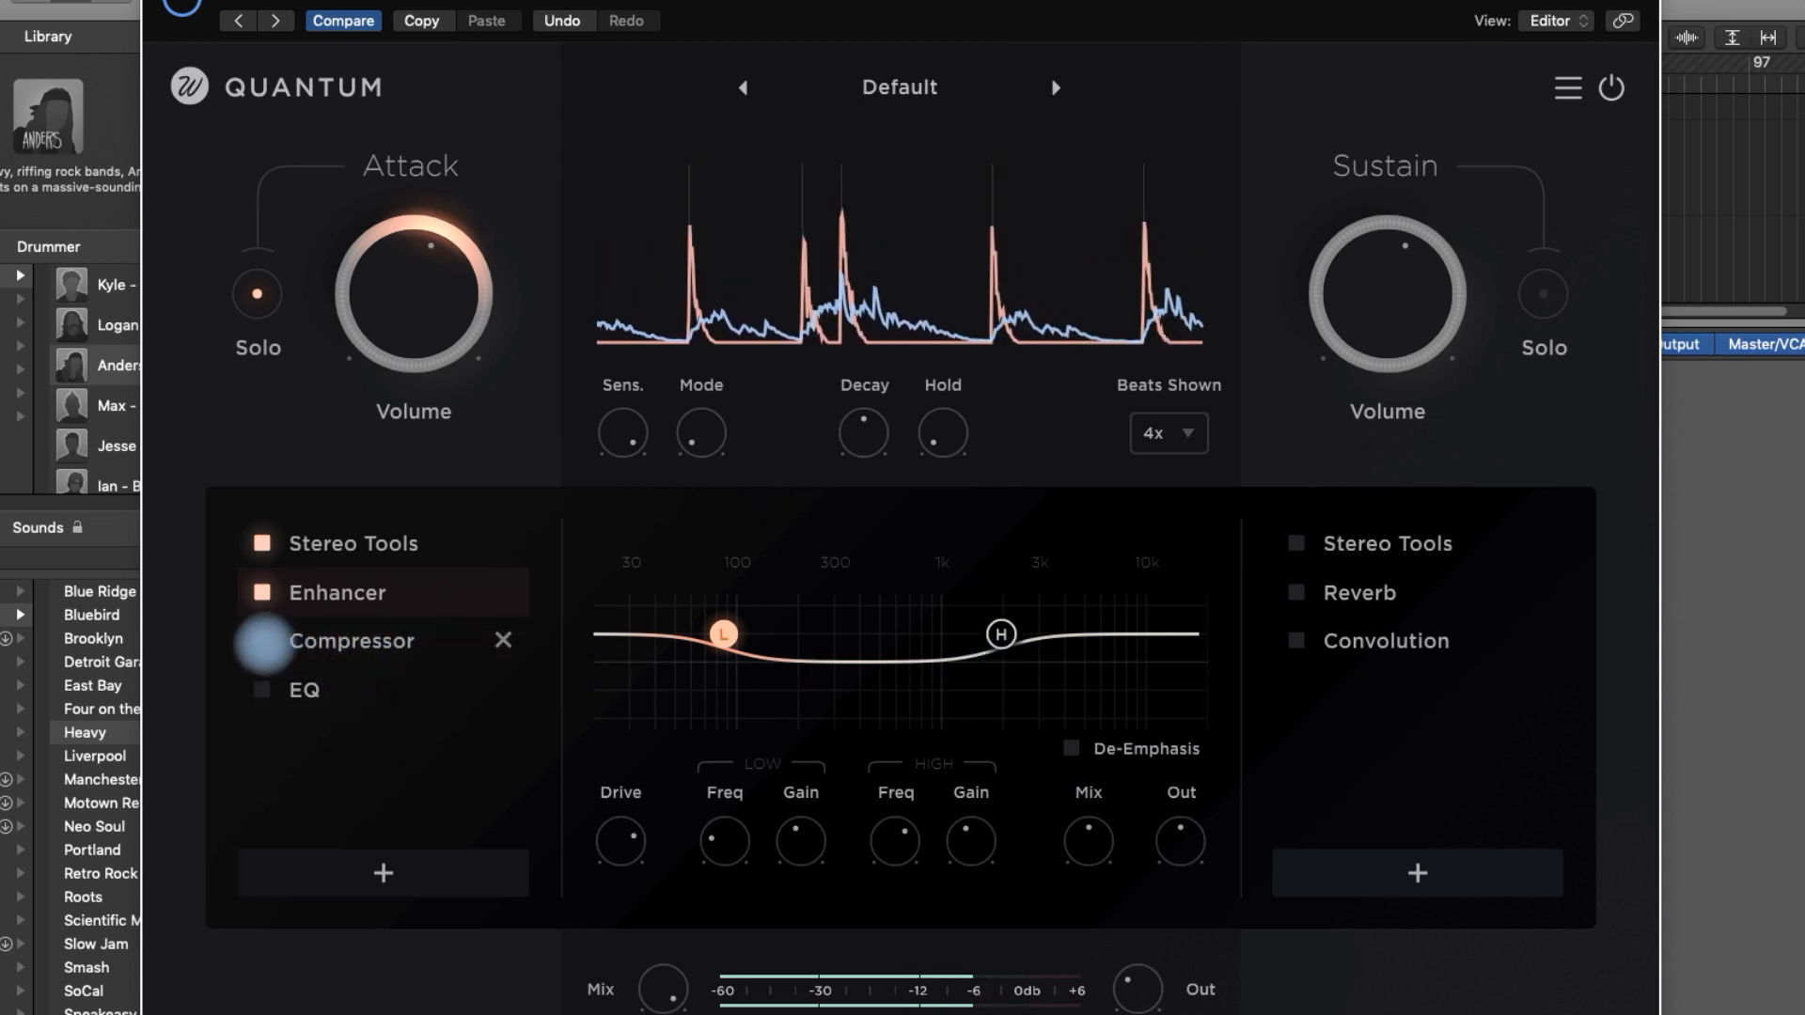
left_click(326, 642)
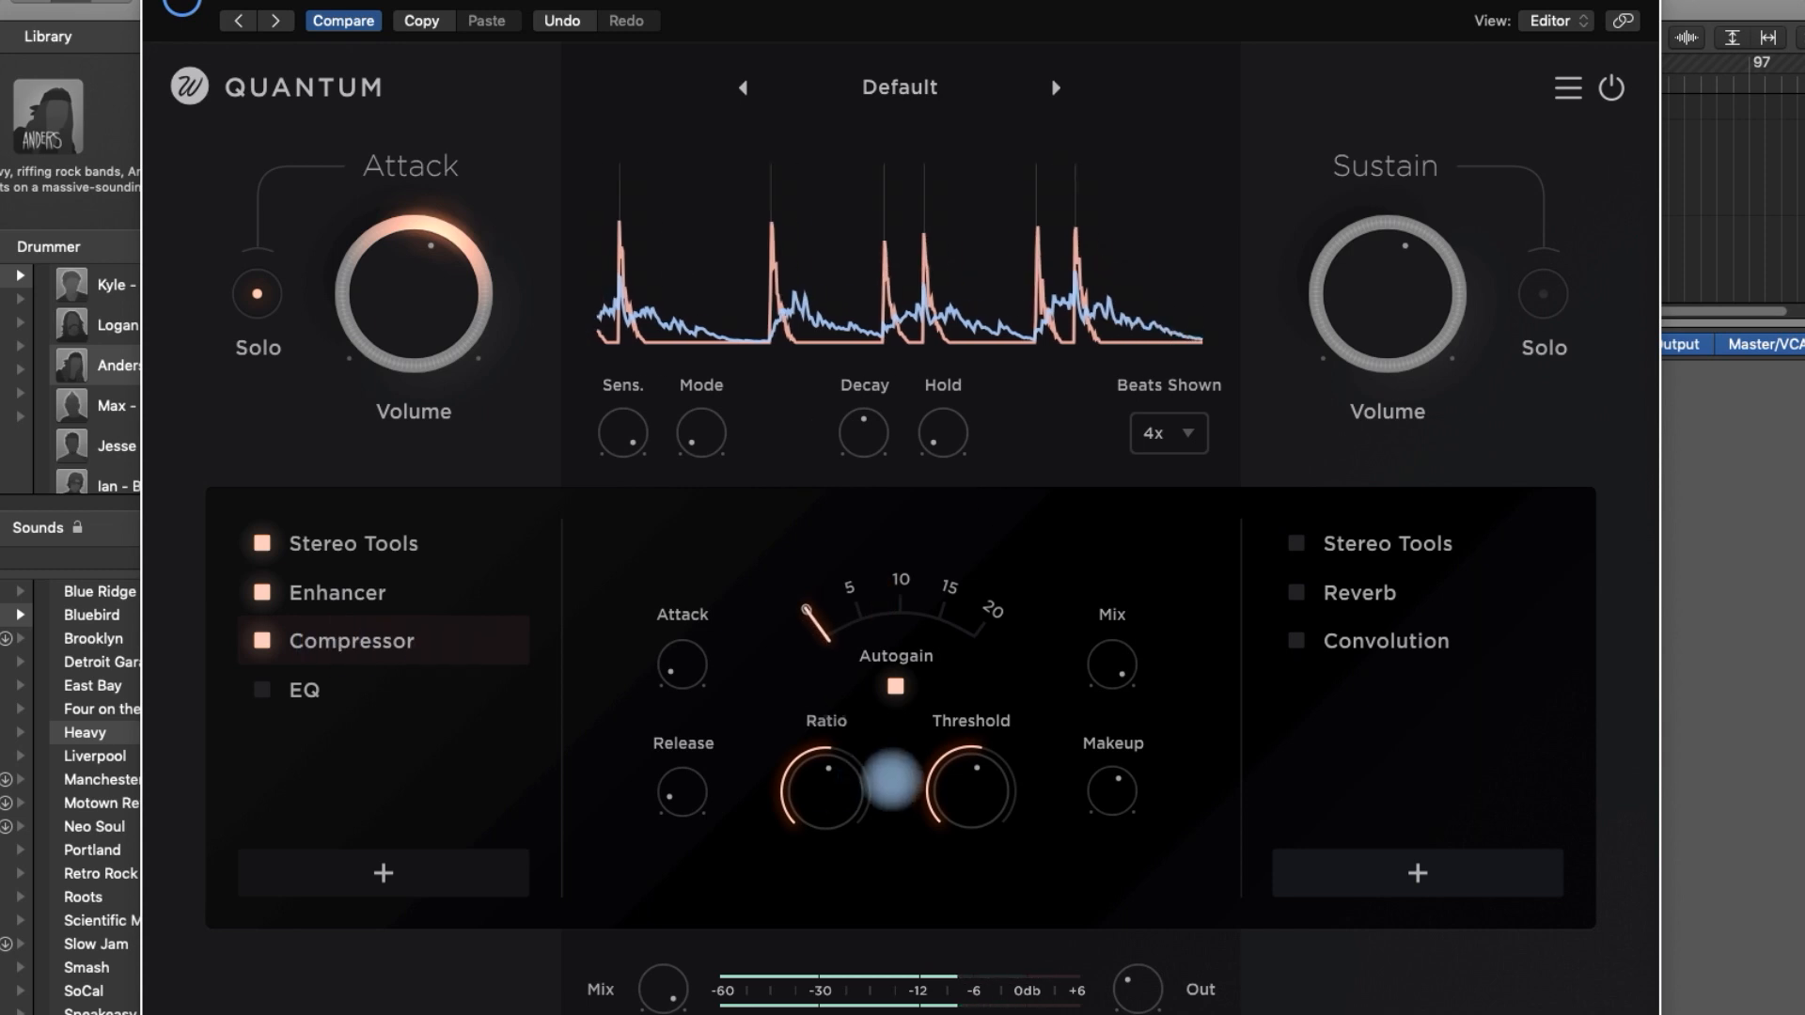
mouse_move(797, 785)
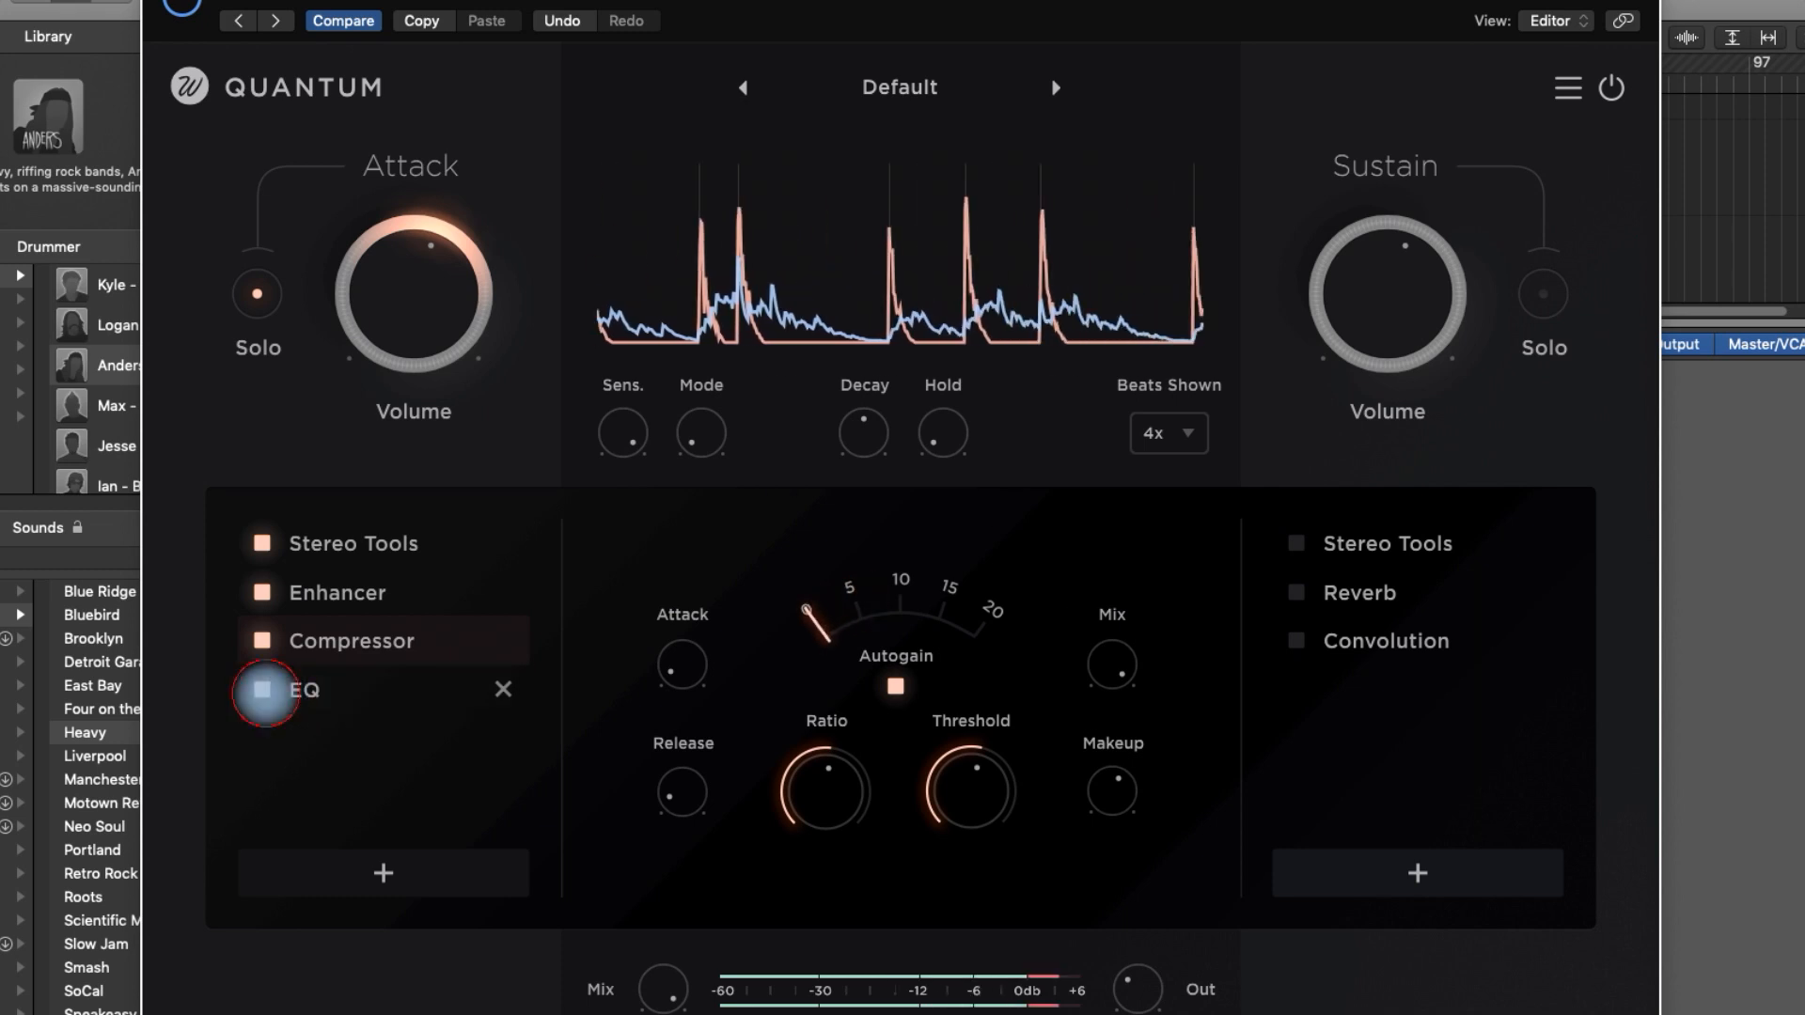
left_click(270, 700)
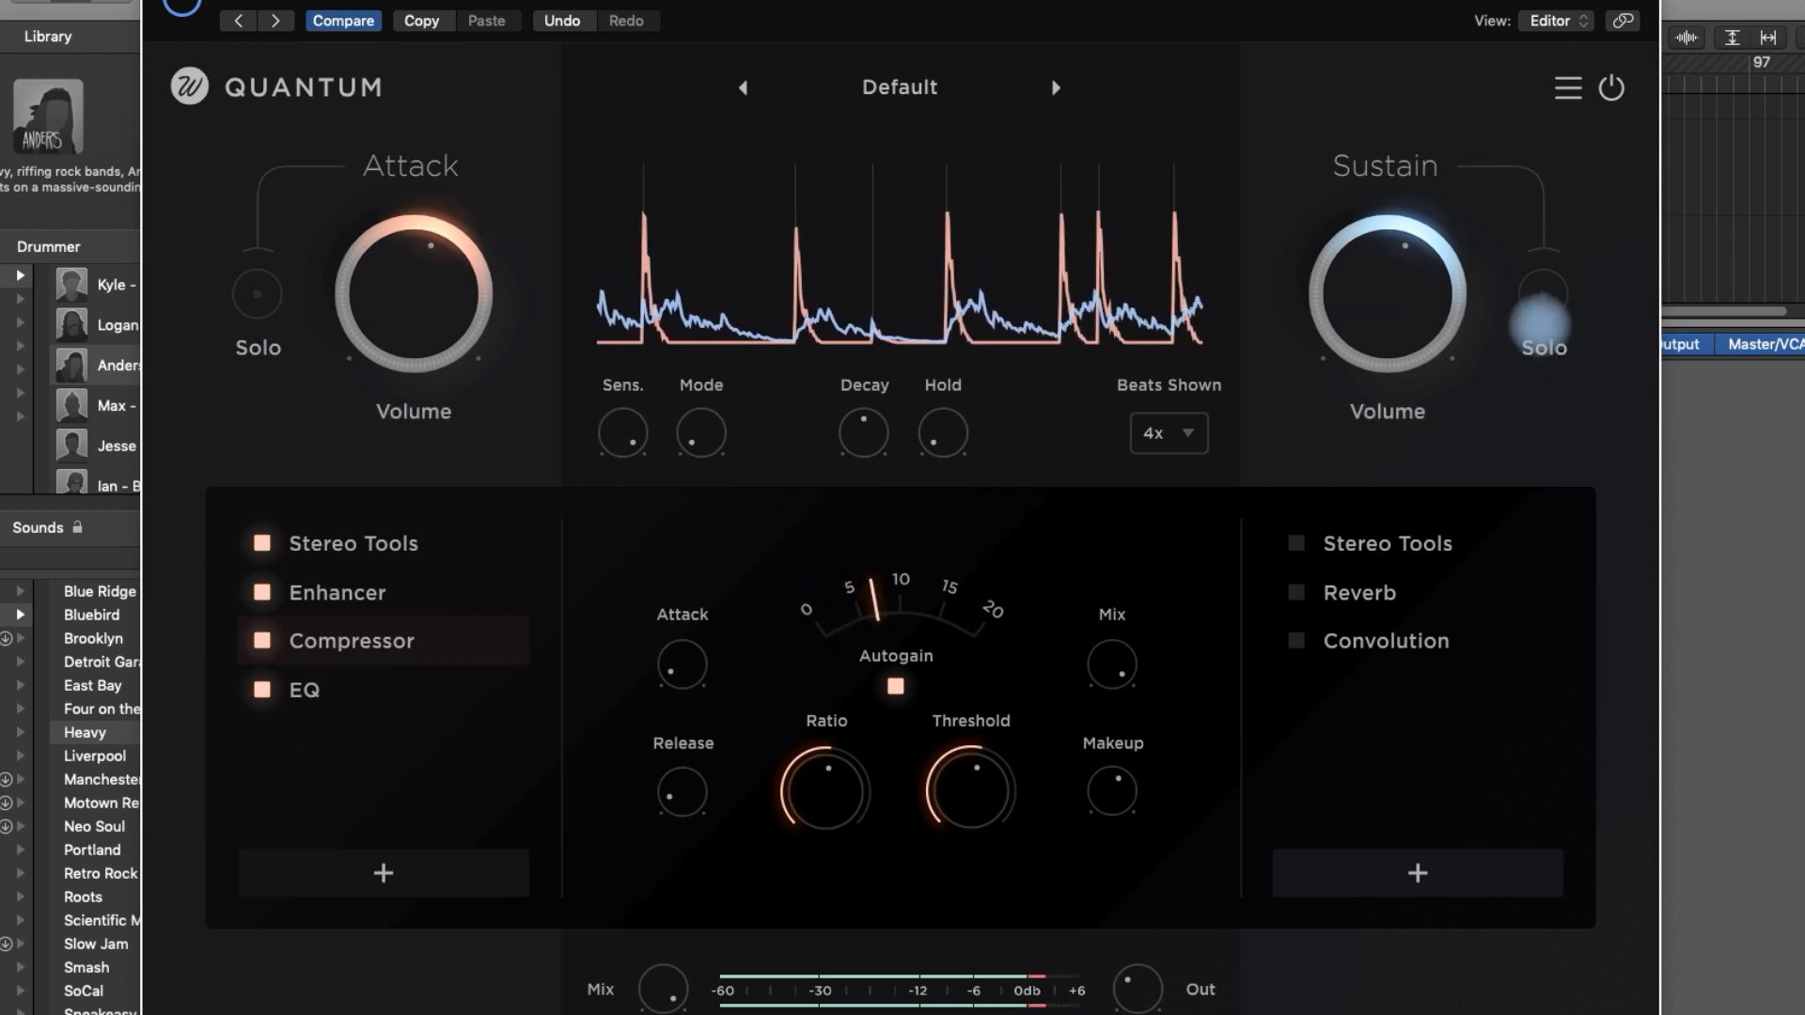
- Solo the Sustain signal, then enable its Stereo Tools effect and fine-tune the Side level and pan
left_click(1554, 298)
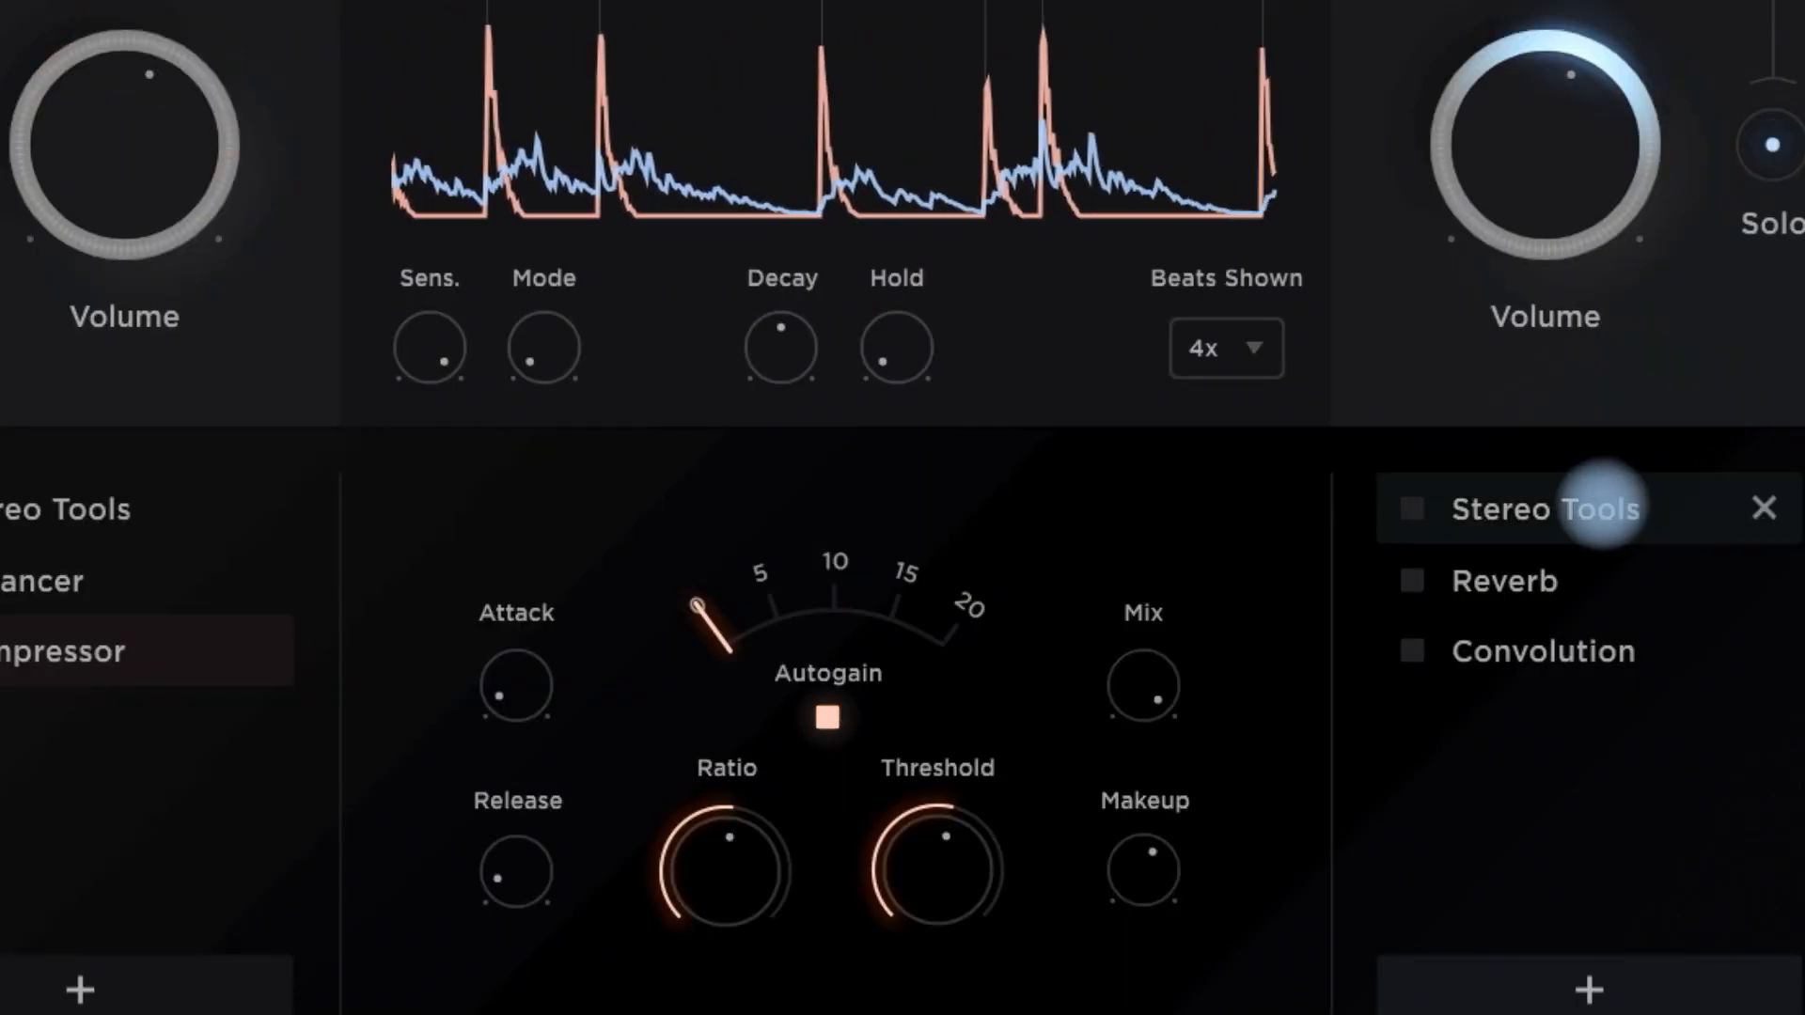
left_click(1598, 503)
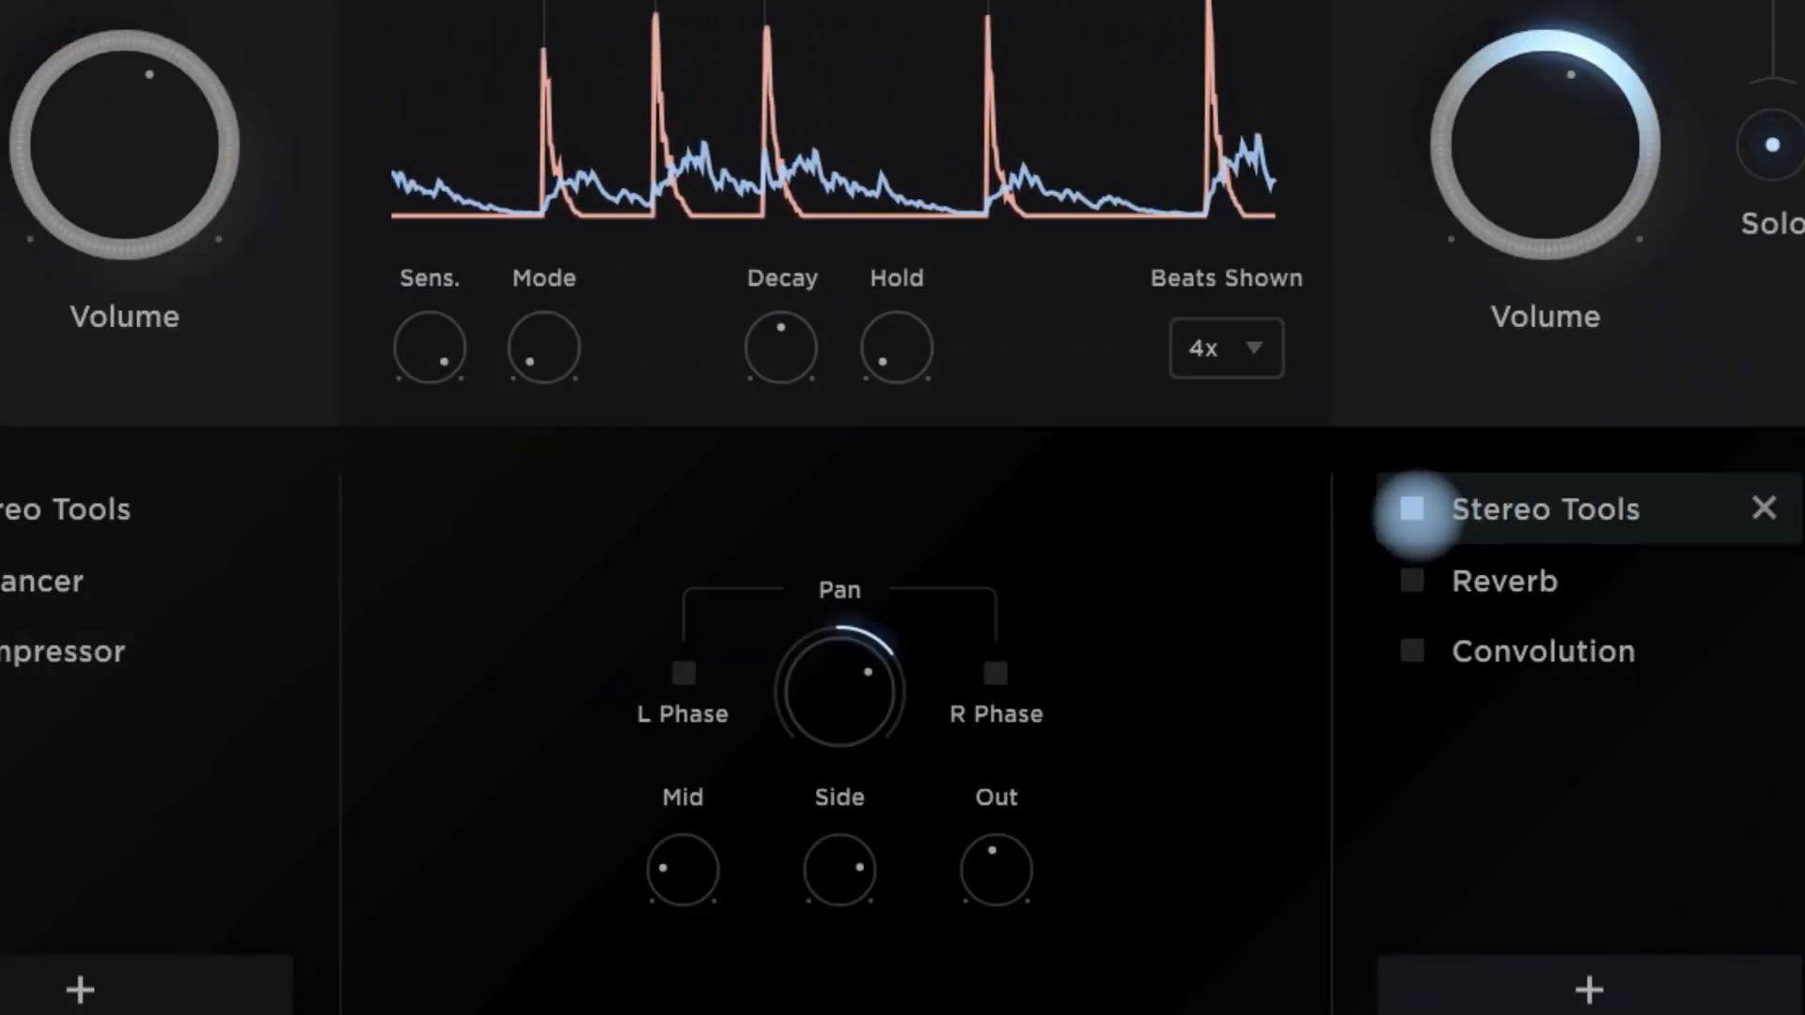
mouse_move(691, 863)
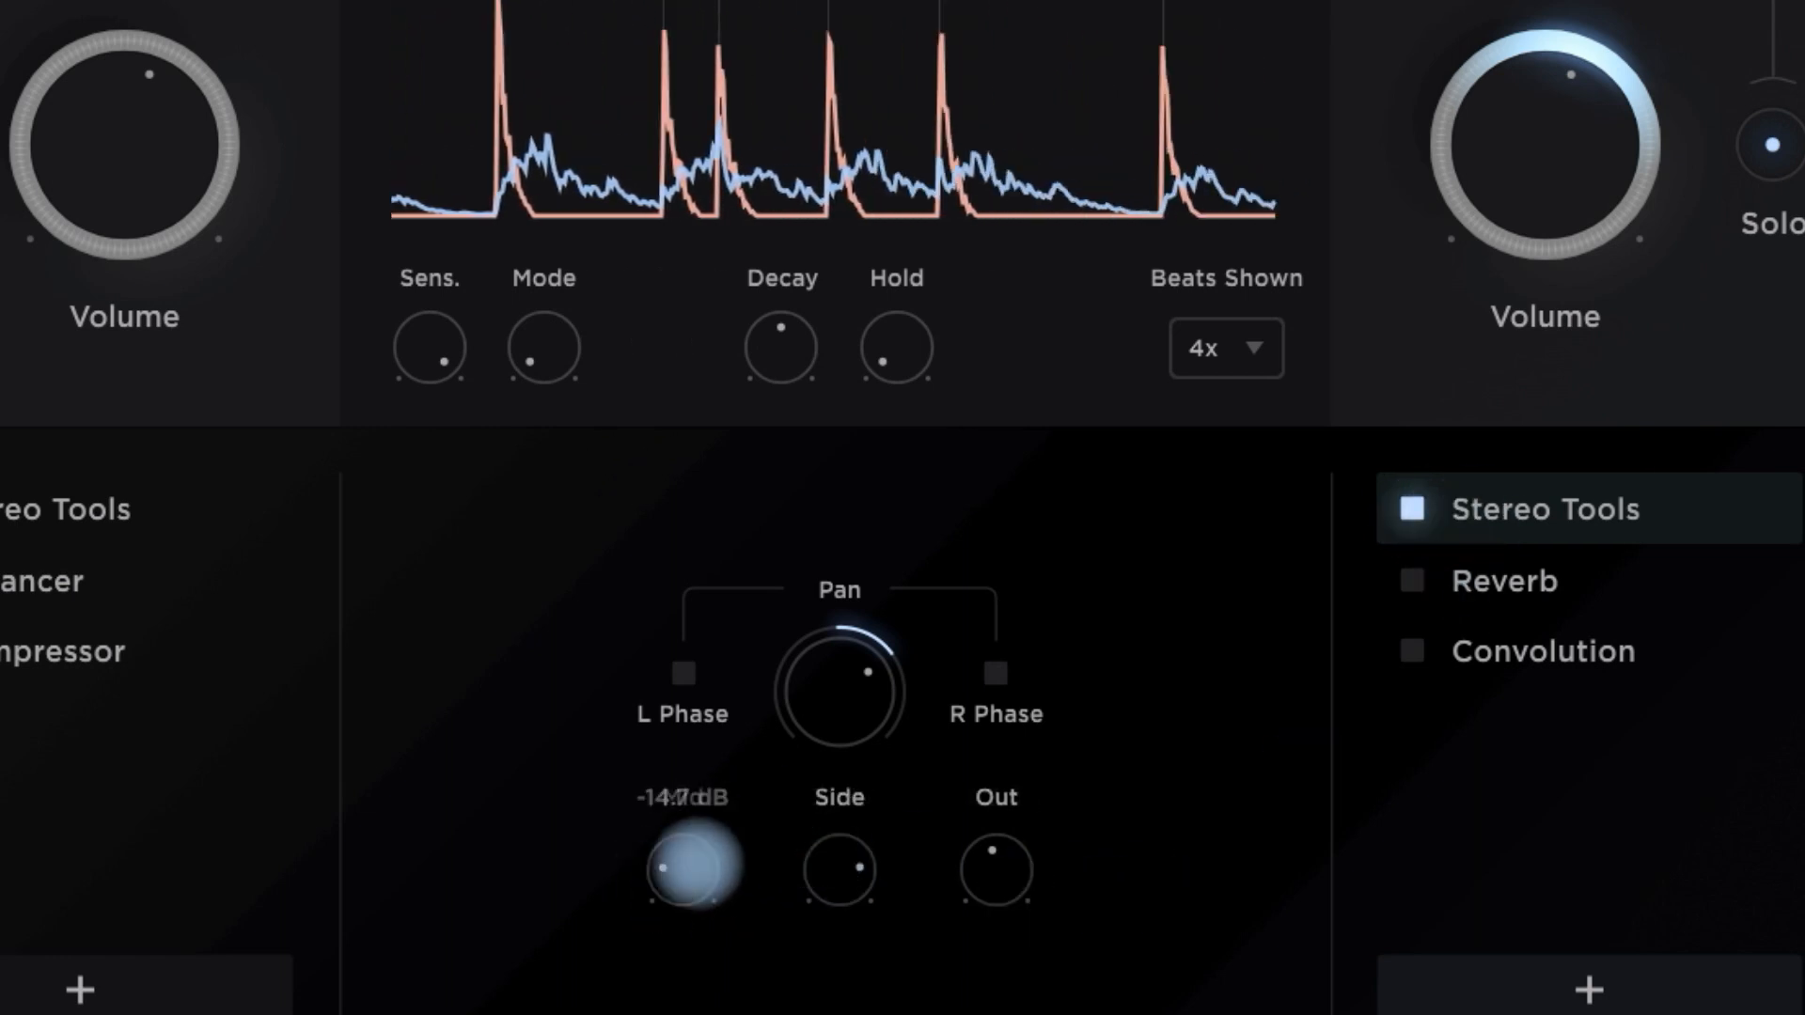
mouse_move(820, 883)
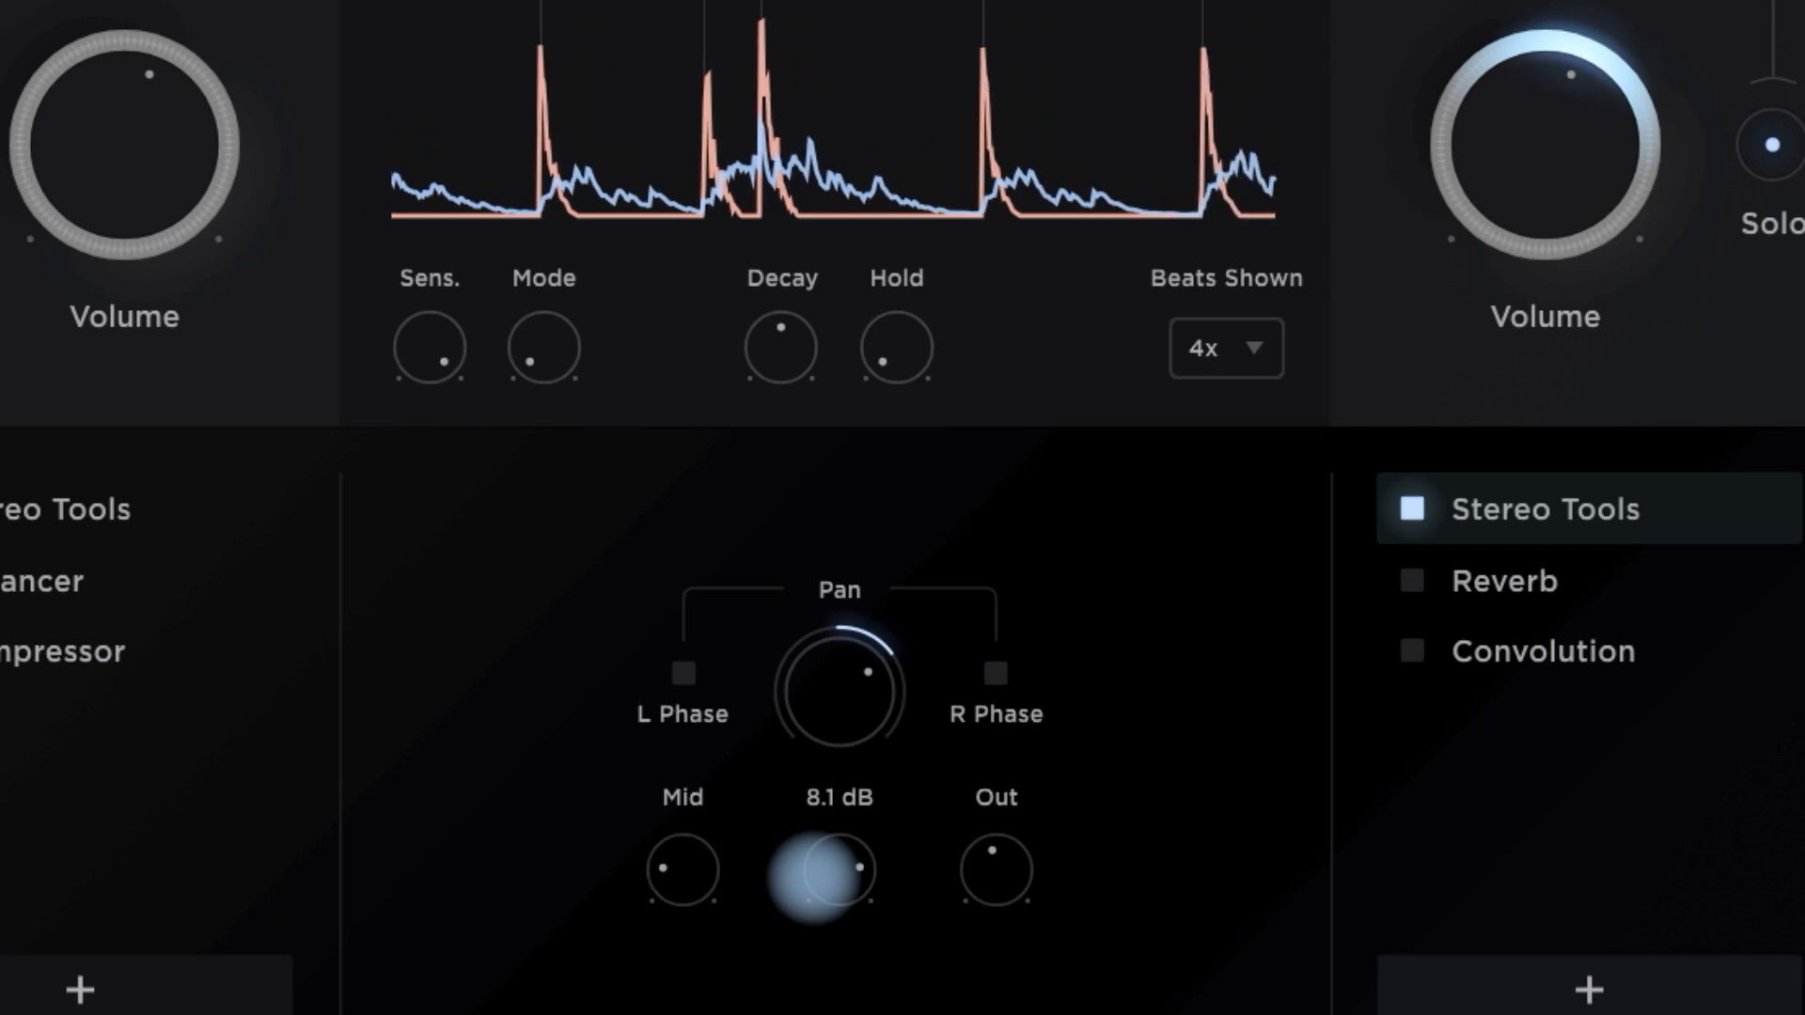
left_click_drag(816, 878, 850, 684)
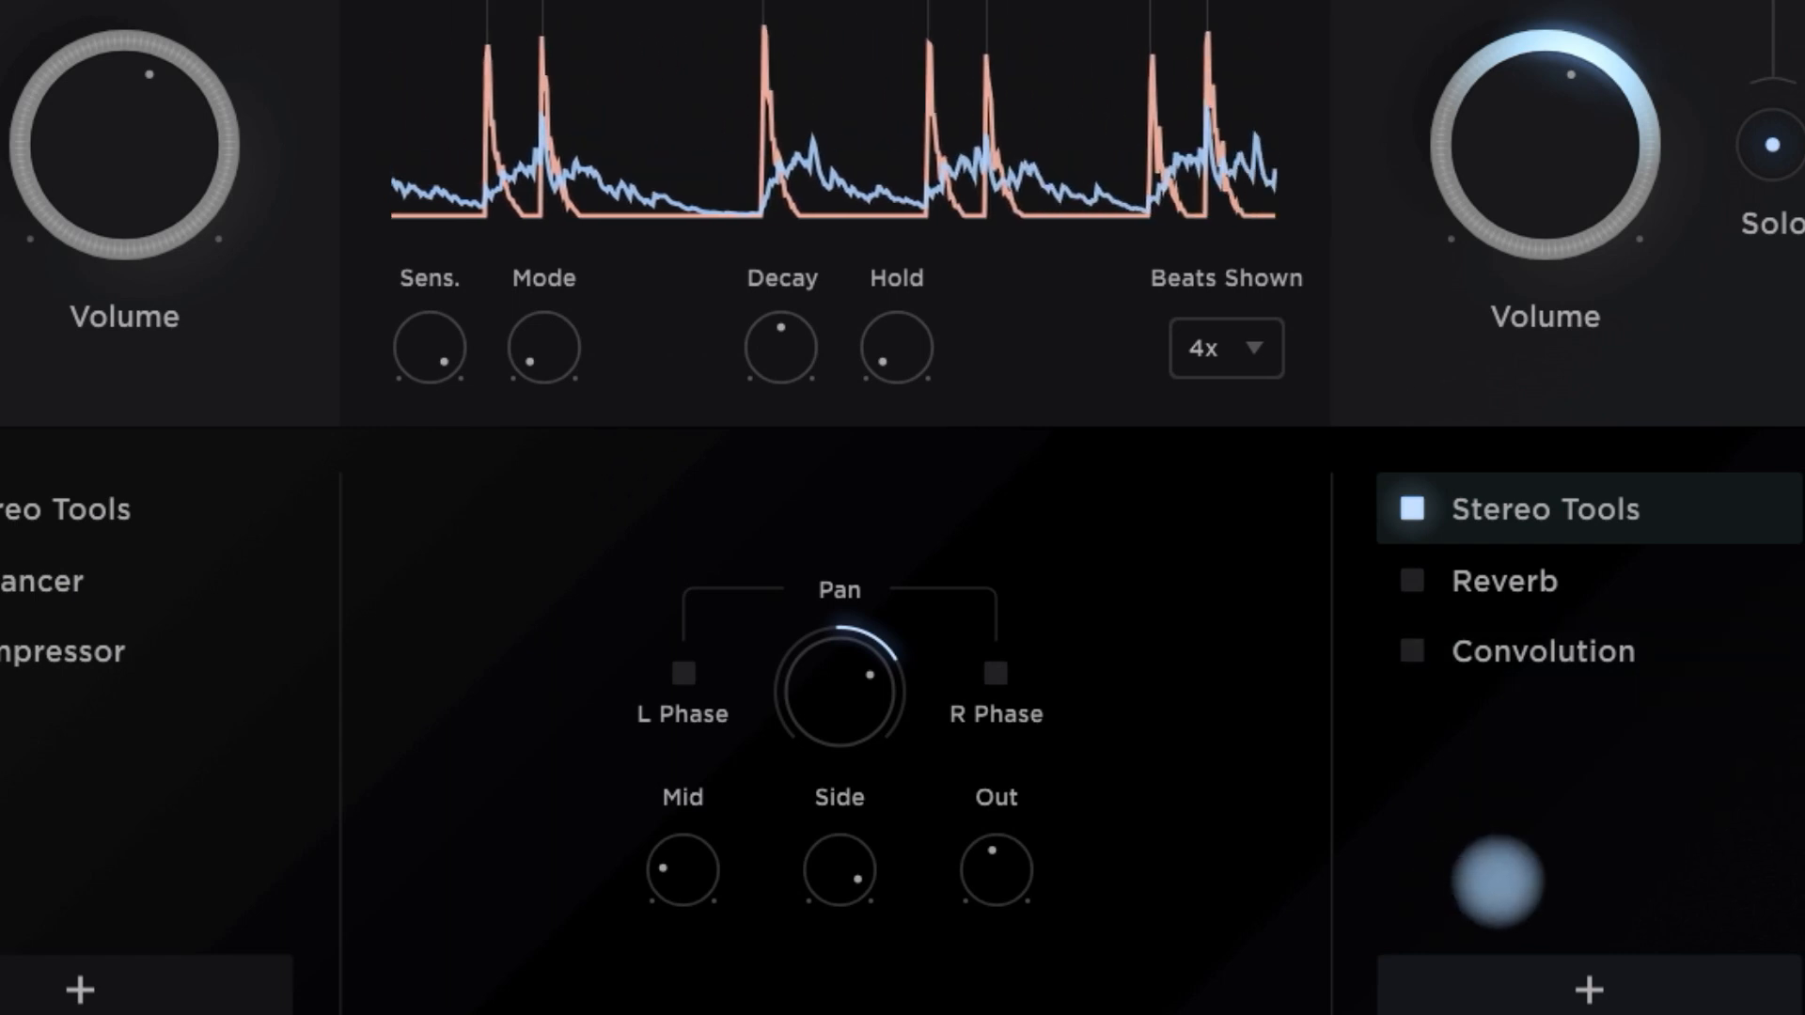
- Enable the Reverb effect in the Sustain chain
mouse_move(1501, 606)
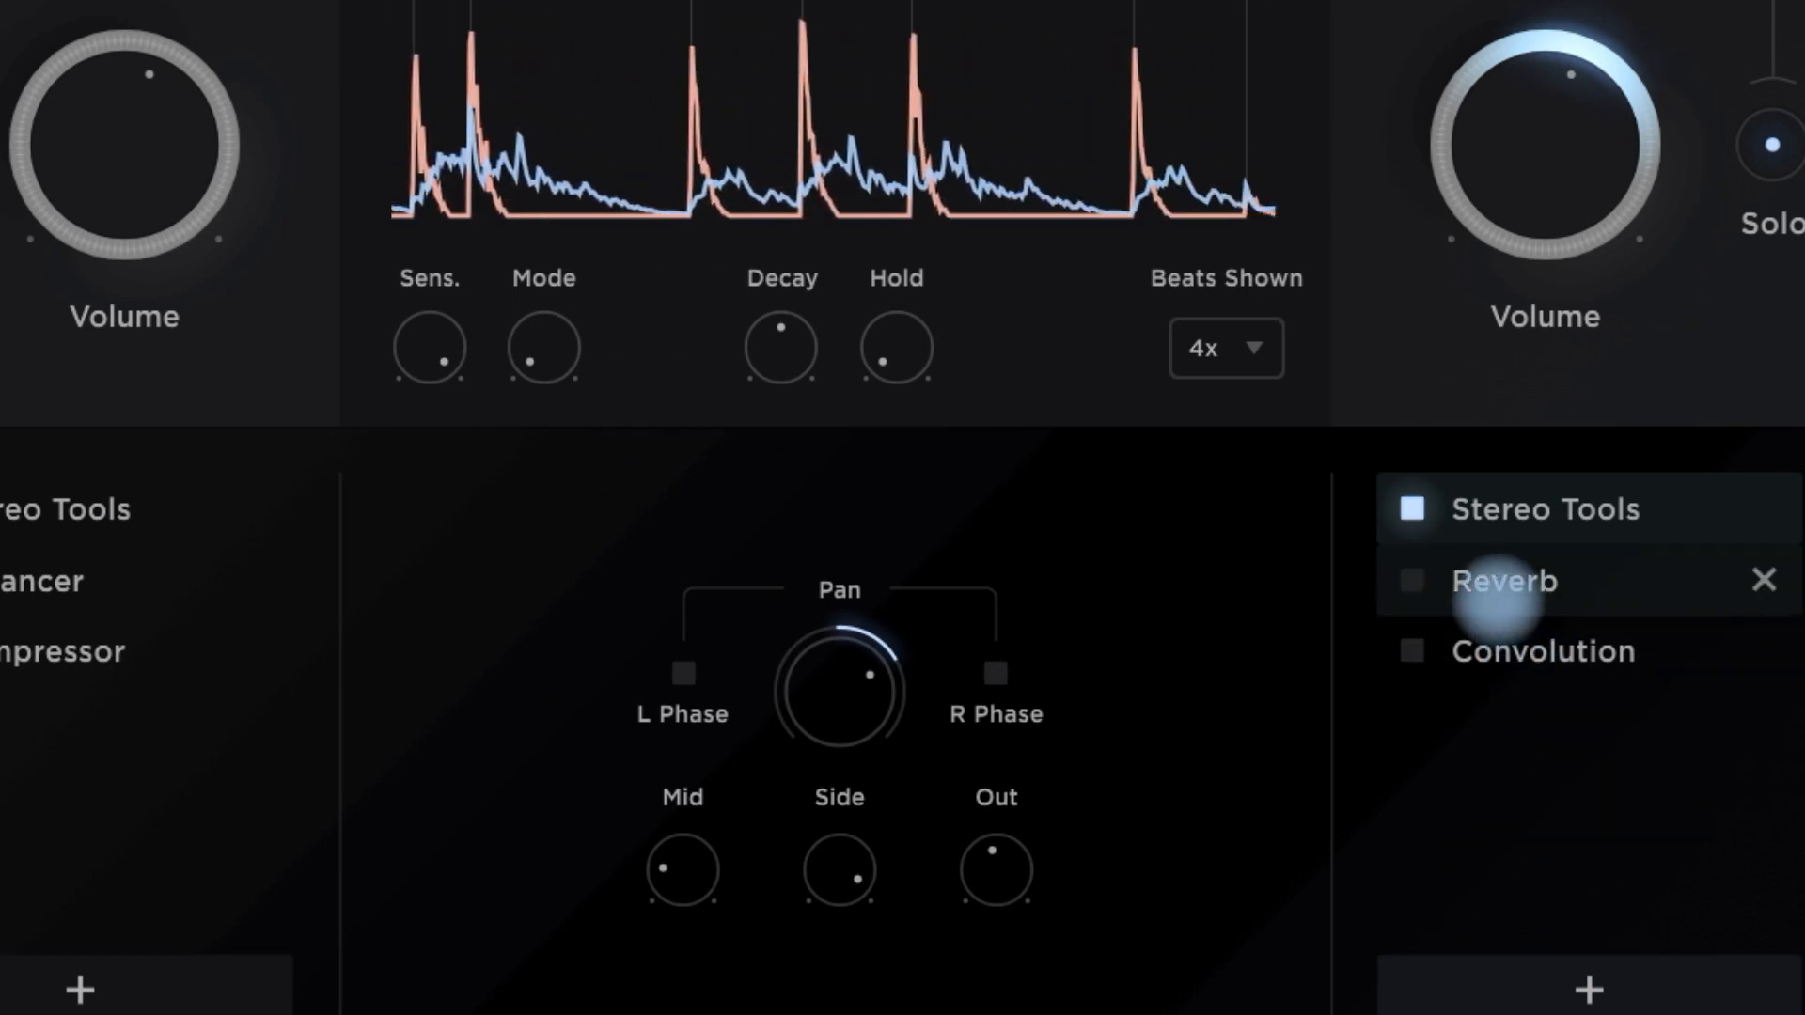
left_click(1409, 580)
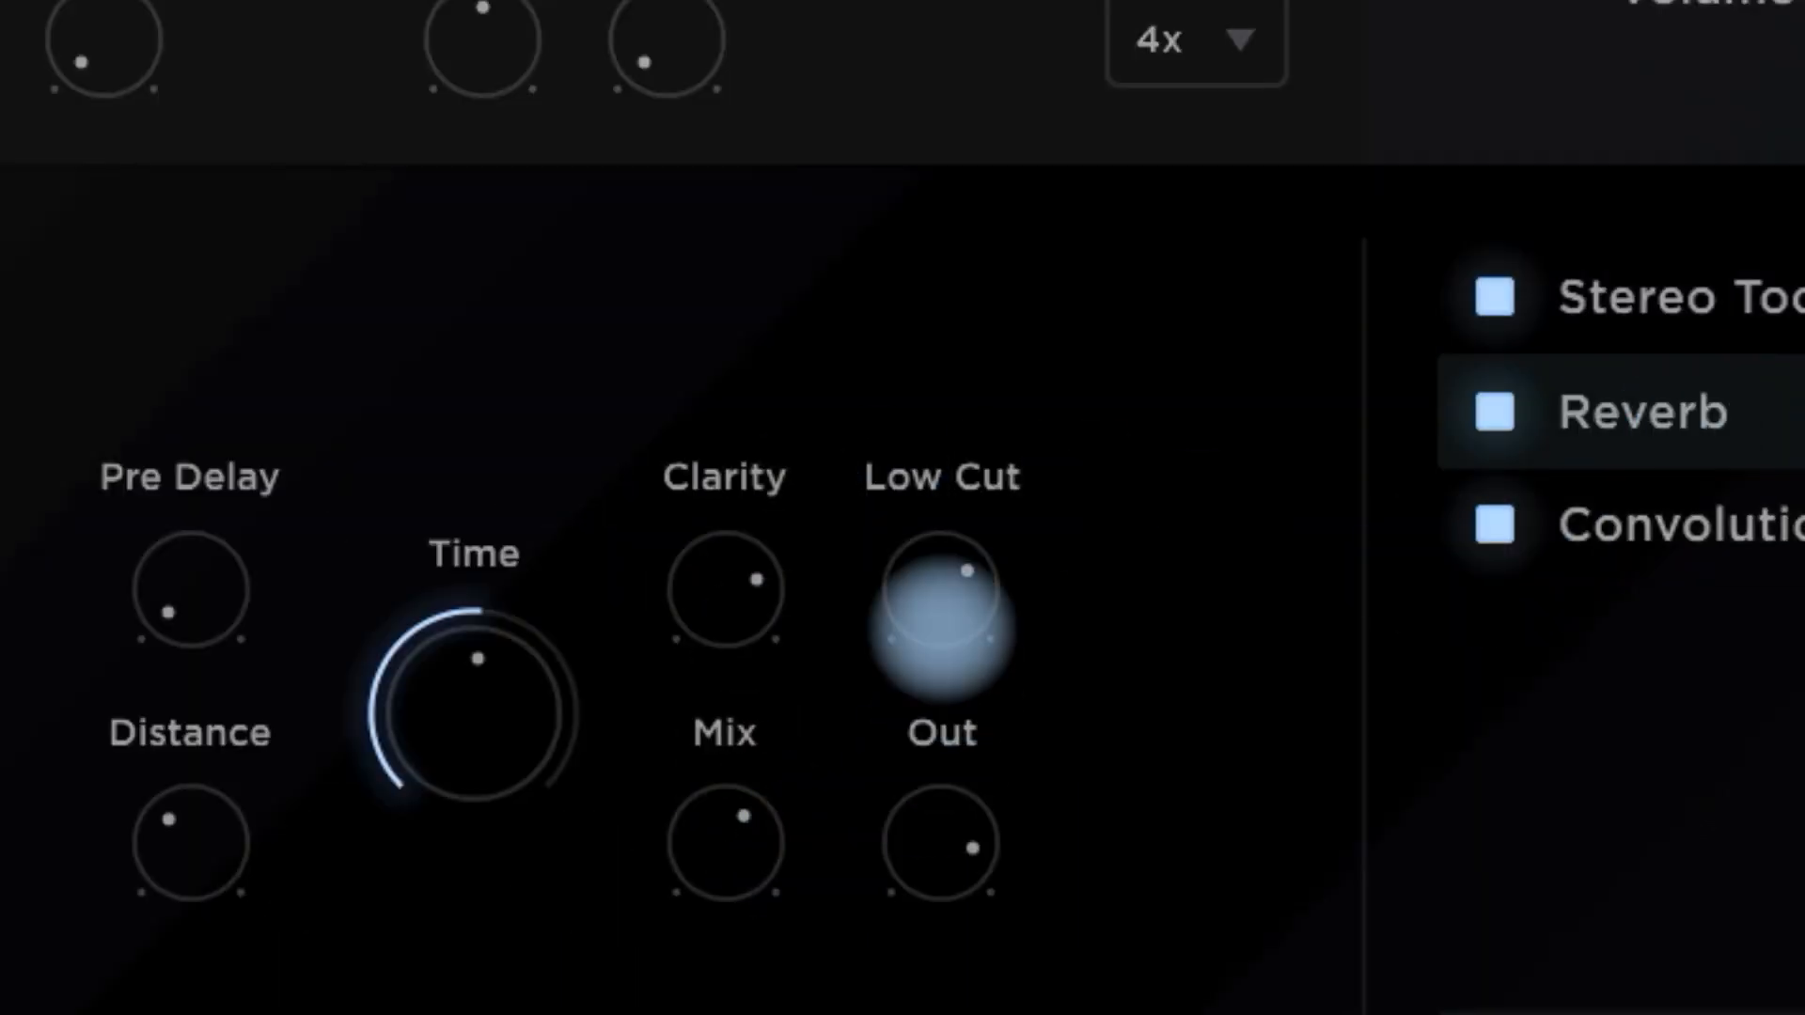
mouse_move(755, 778)
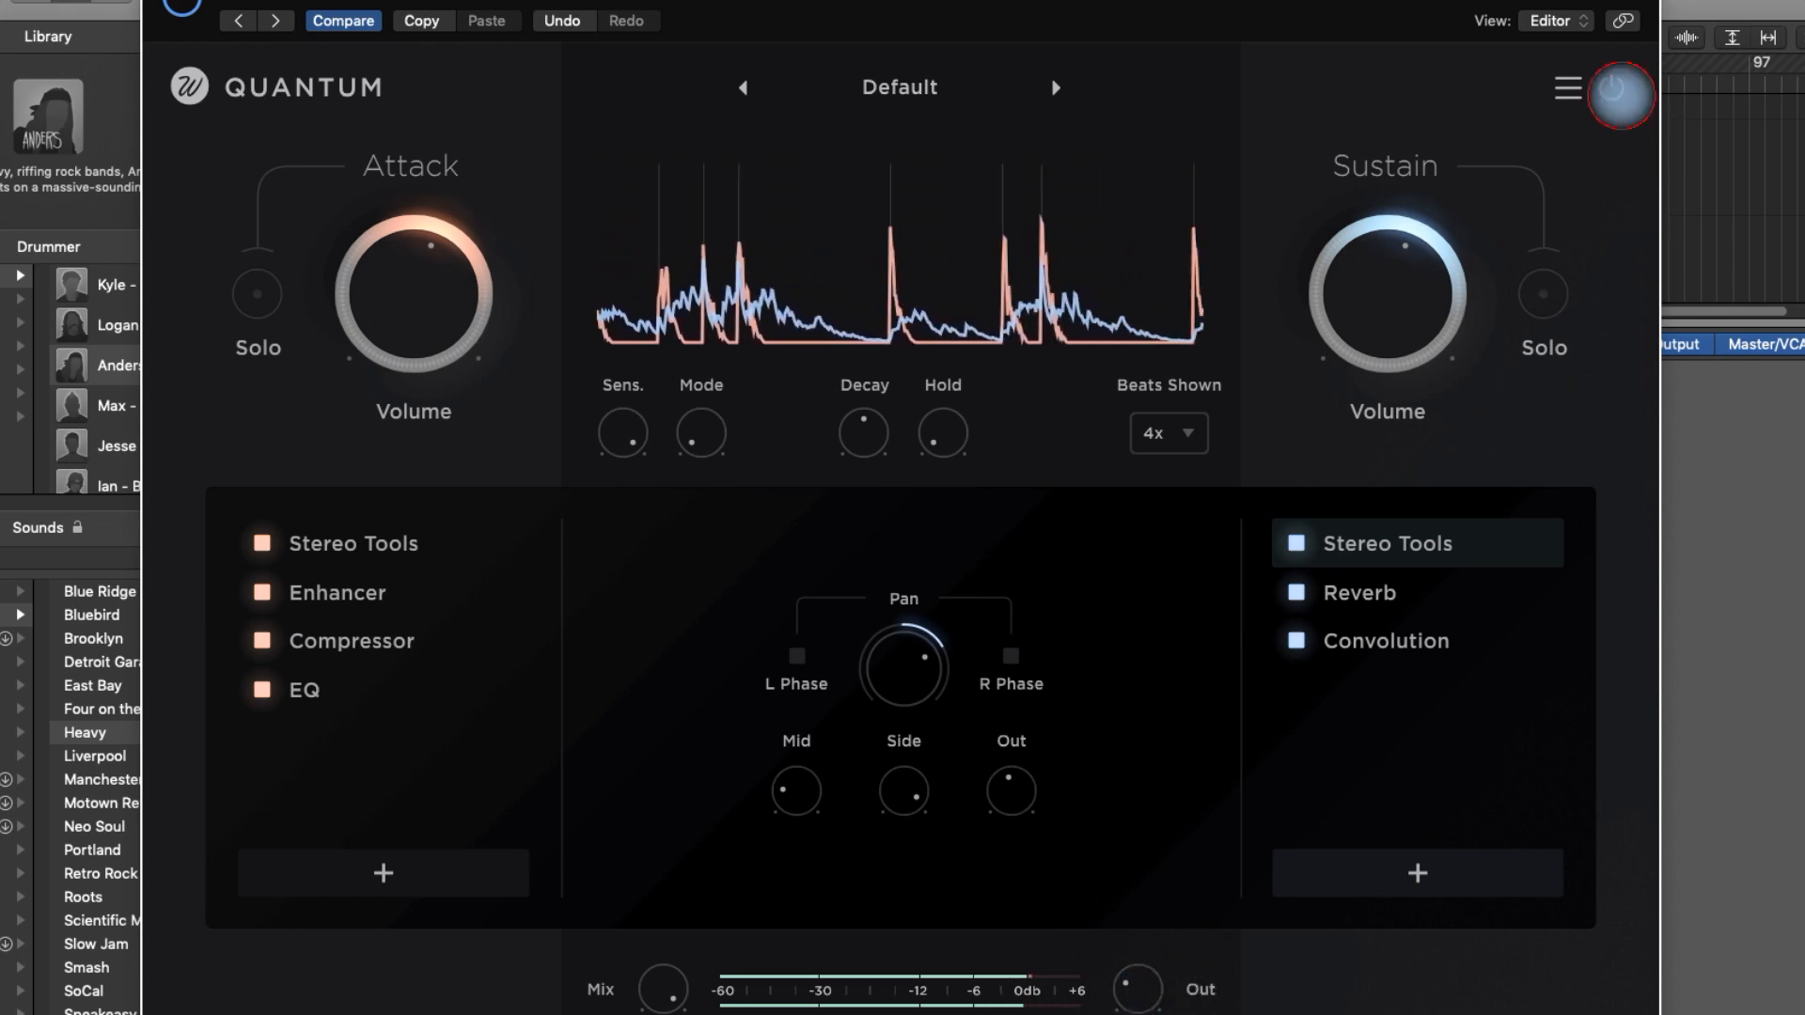
- Bypass the plug-in and switch it back on to compare the dry and processed sound
left_click(1613, 90)
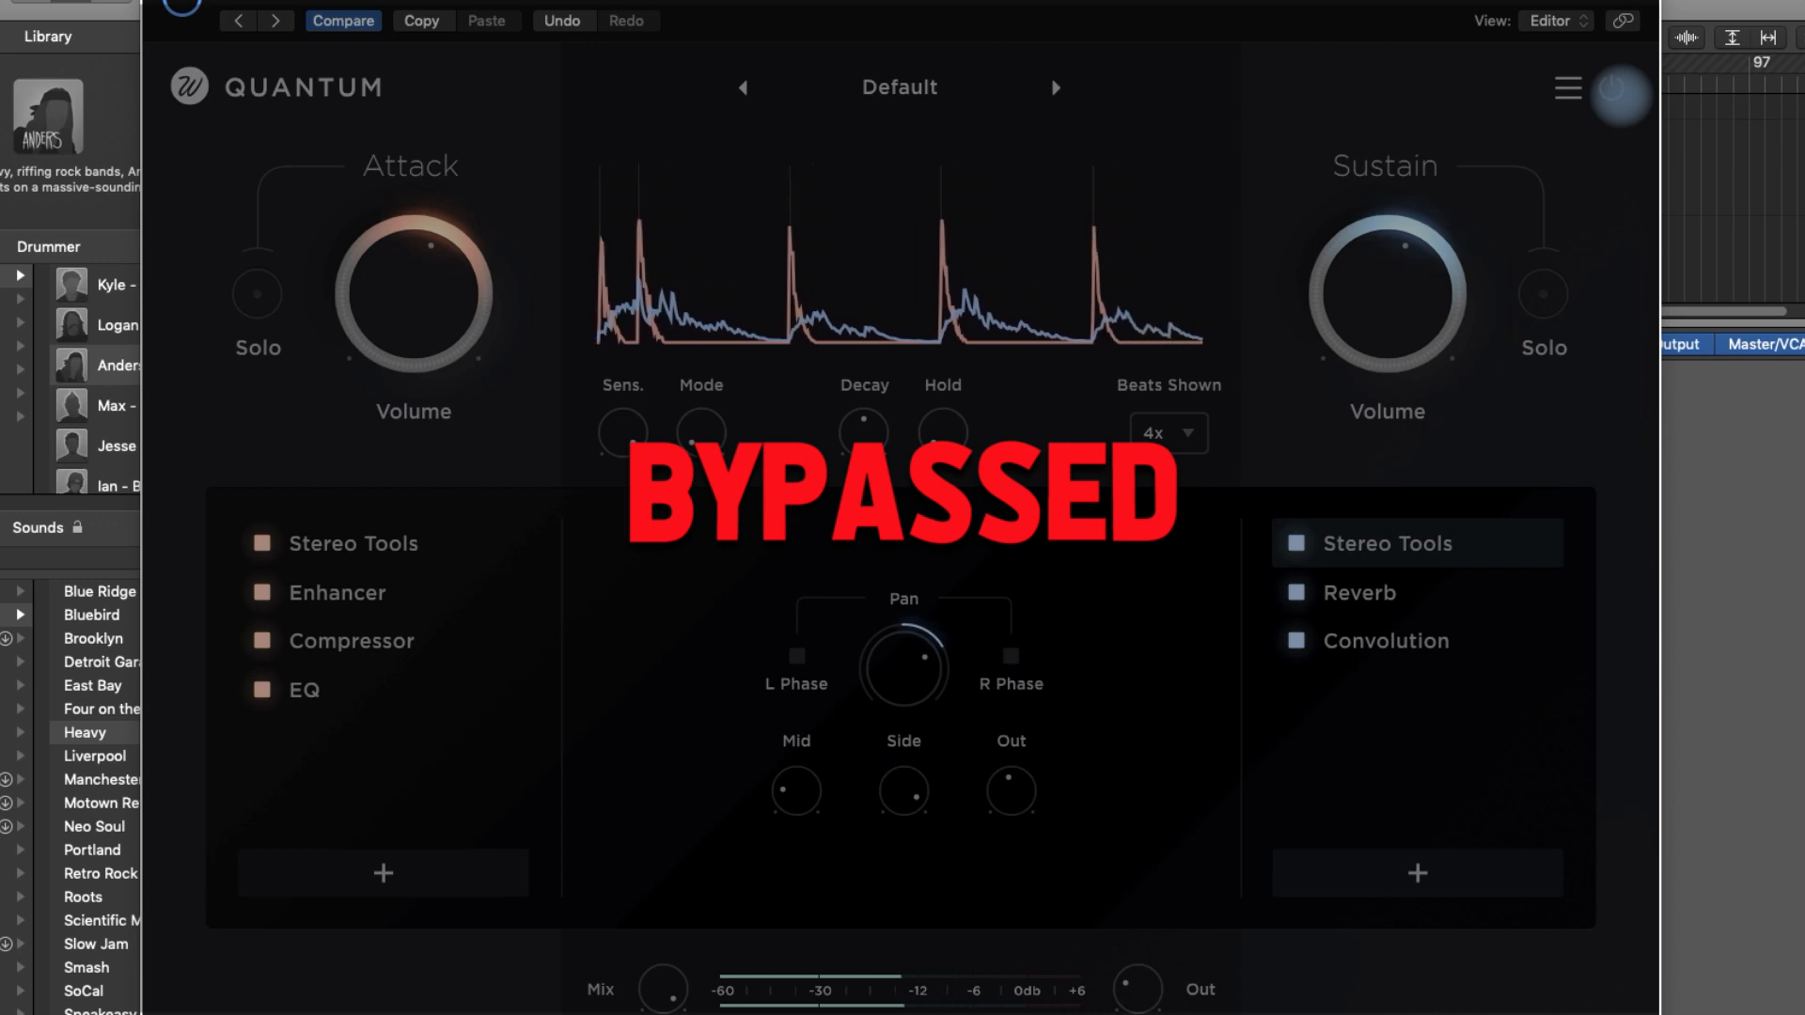
left_click(1613, 90)
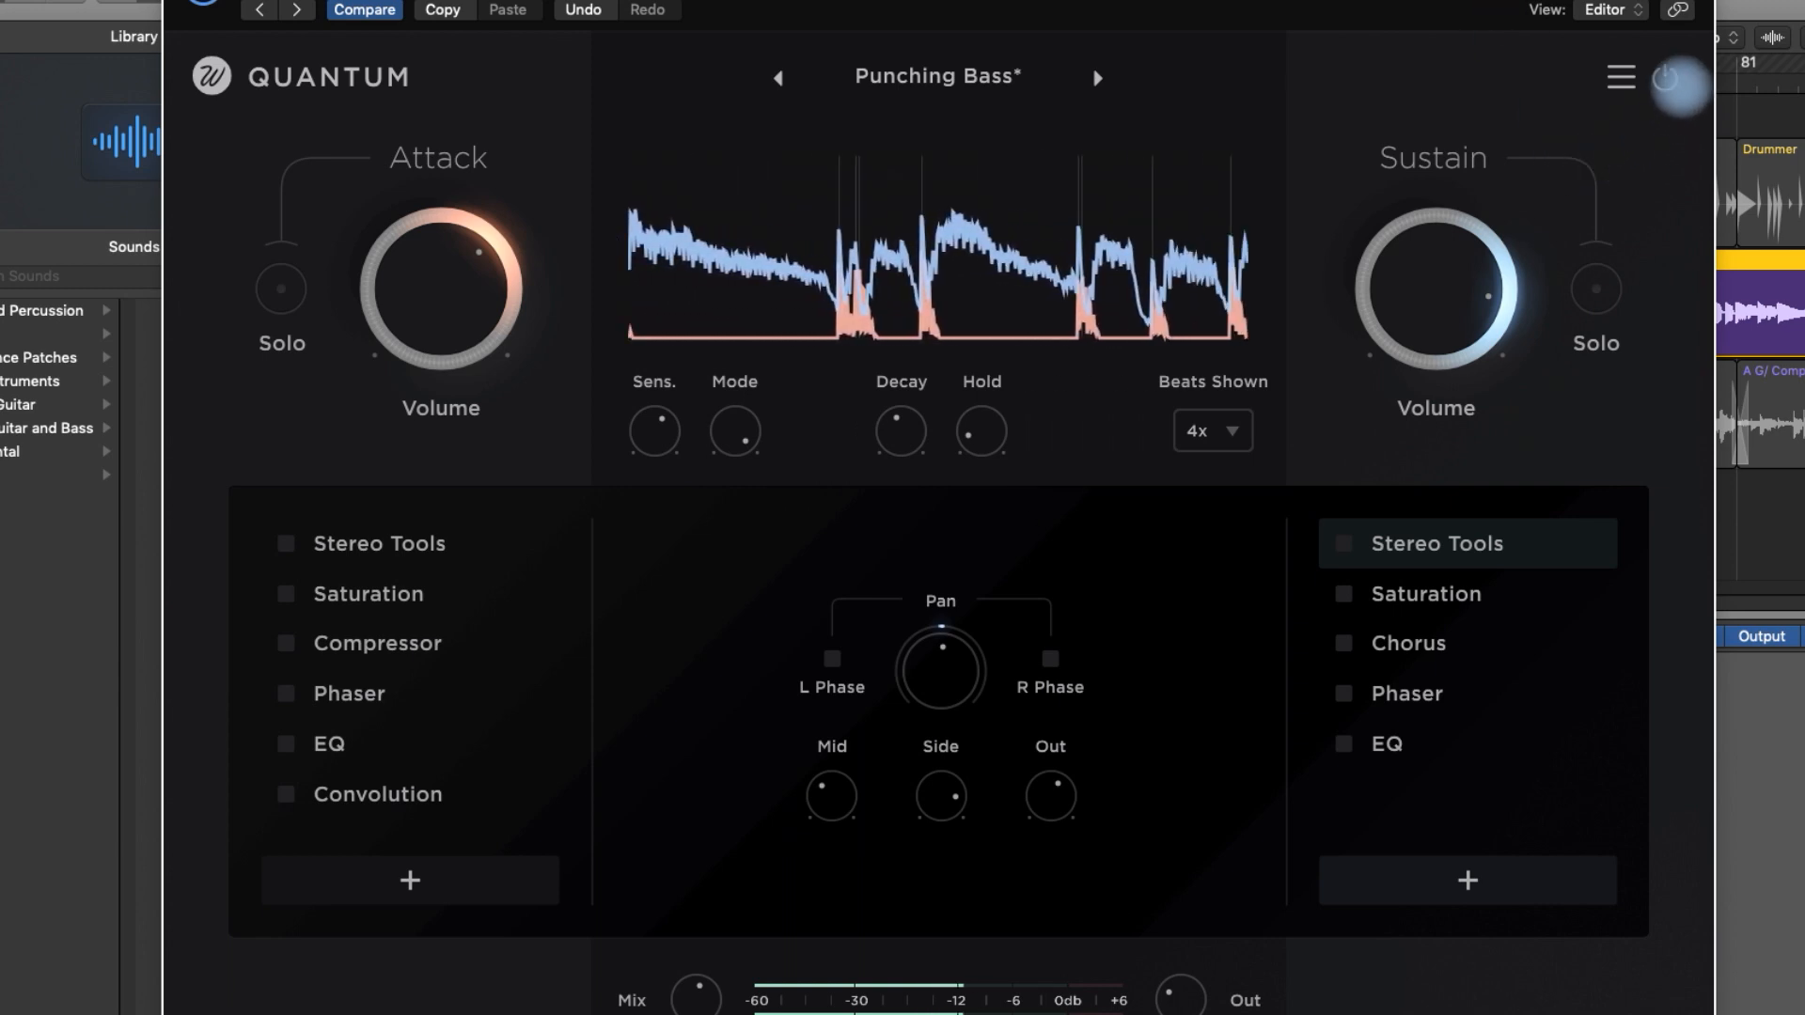
- Display the EQ settings of the Sustain chain in the Punching Bass preset
left_click(1453, 747)
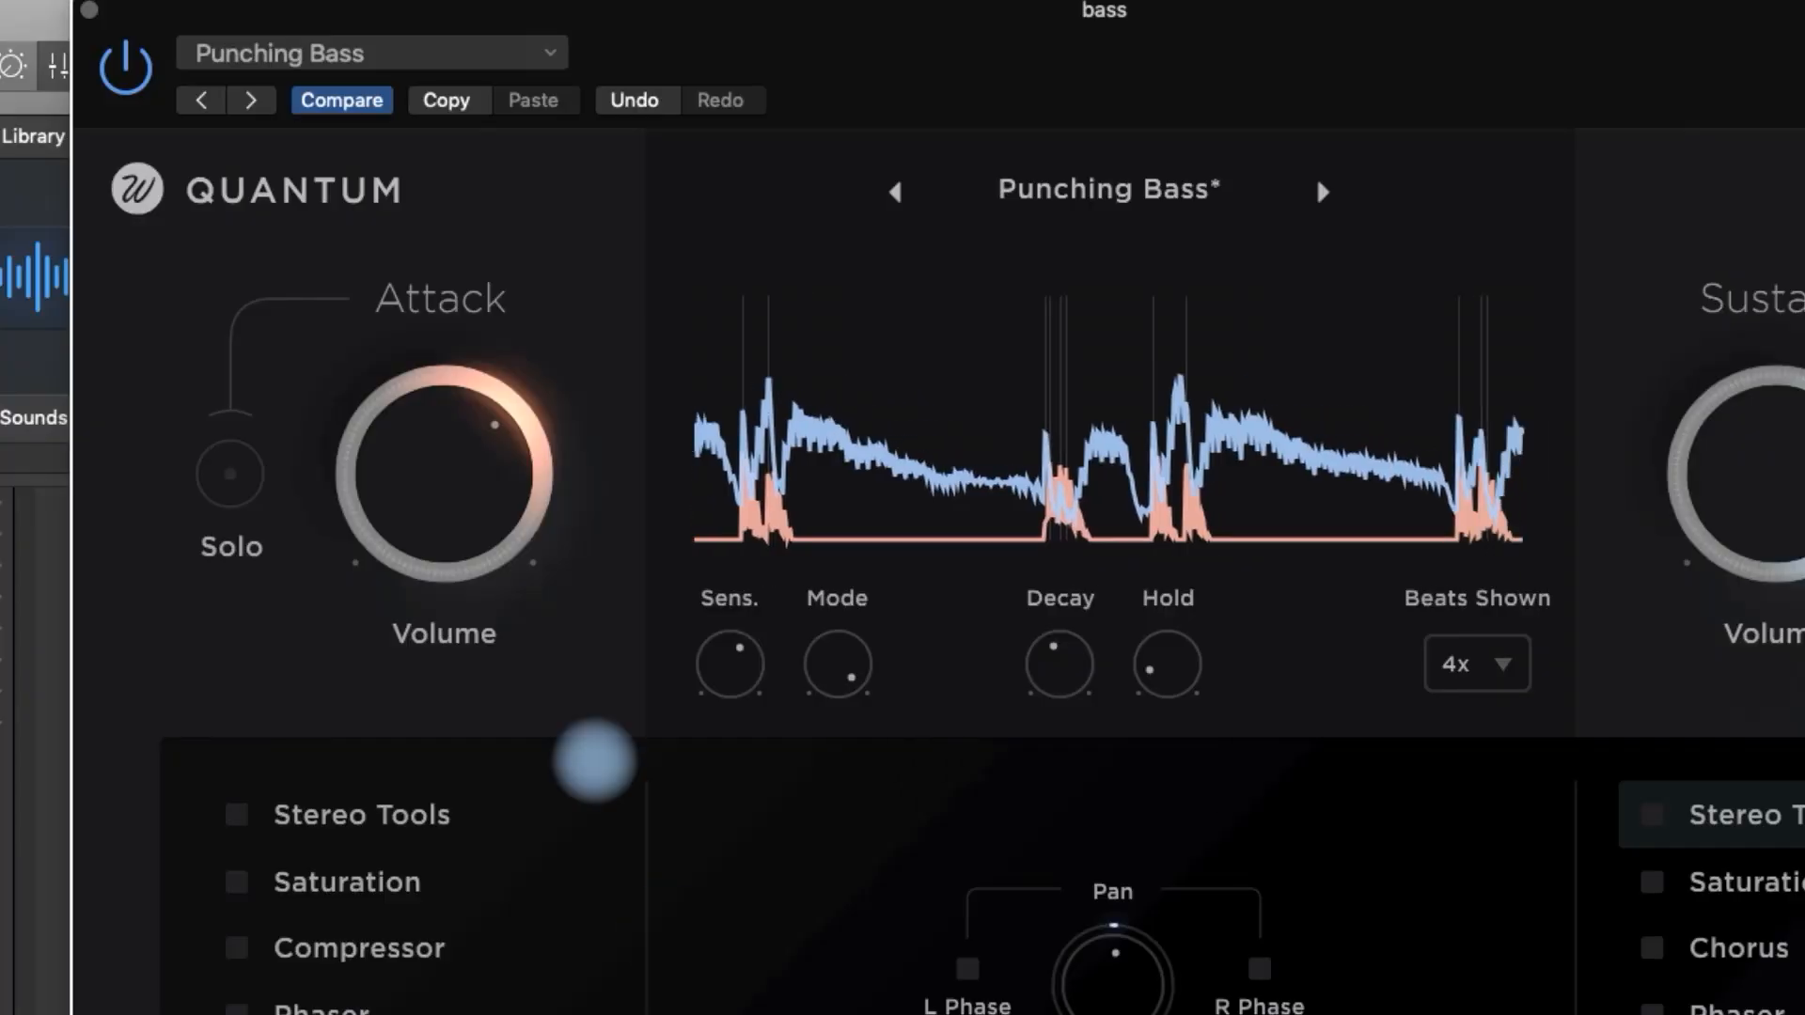
- Audition the Attack signal in solo and set the overall Mix to 55.8 %
left_click(229, 470)
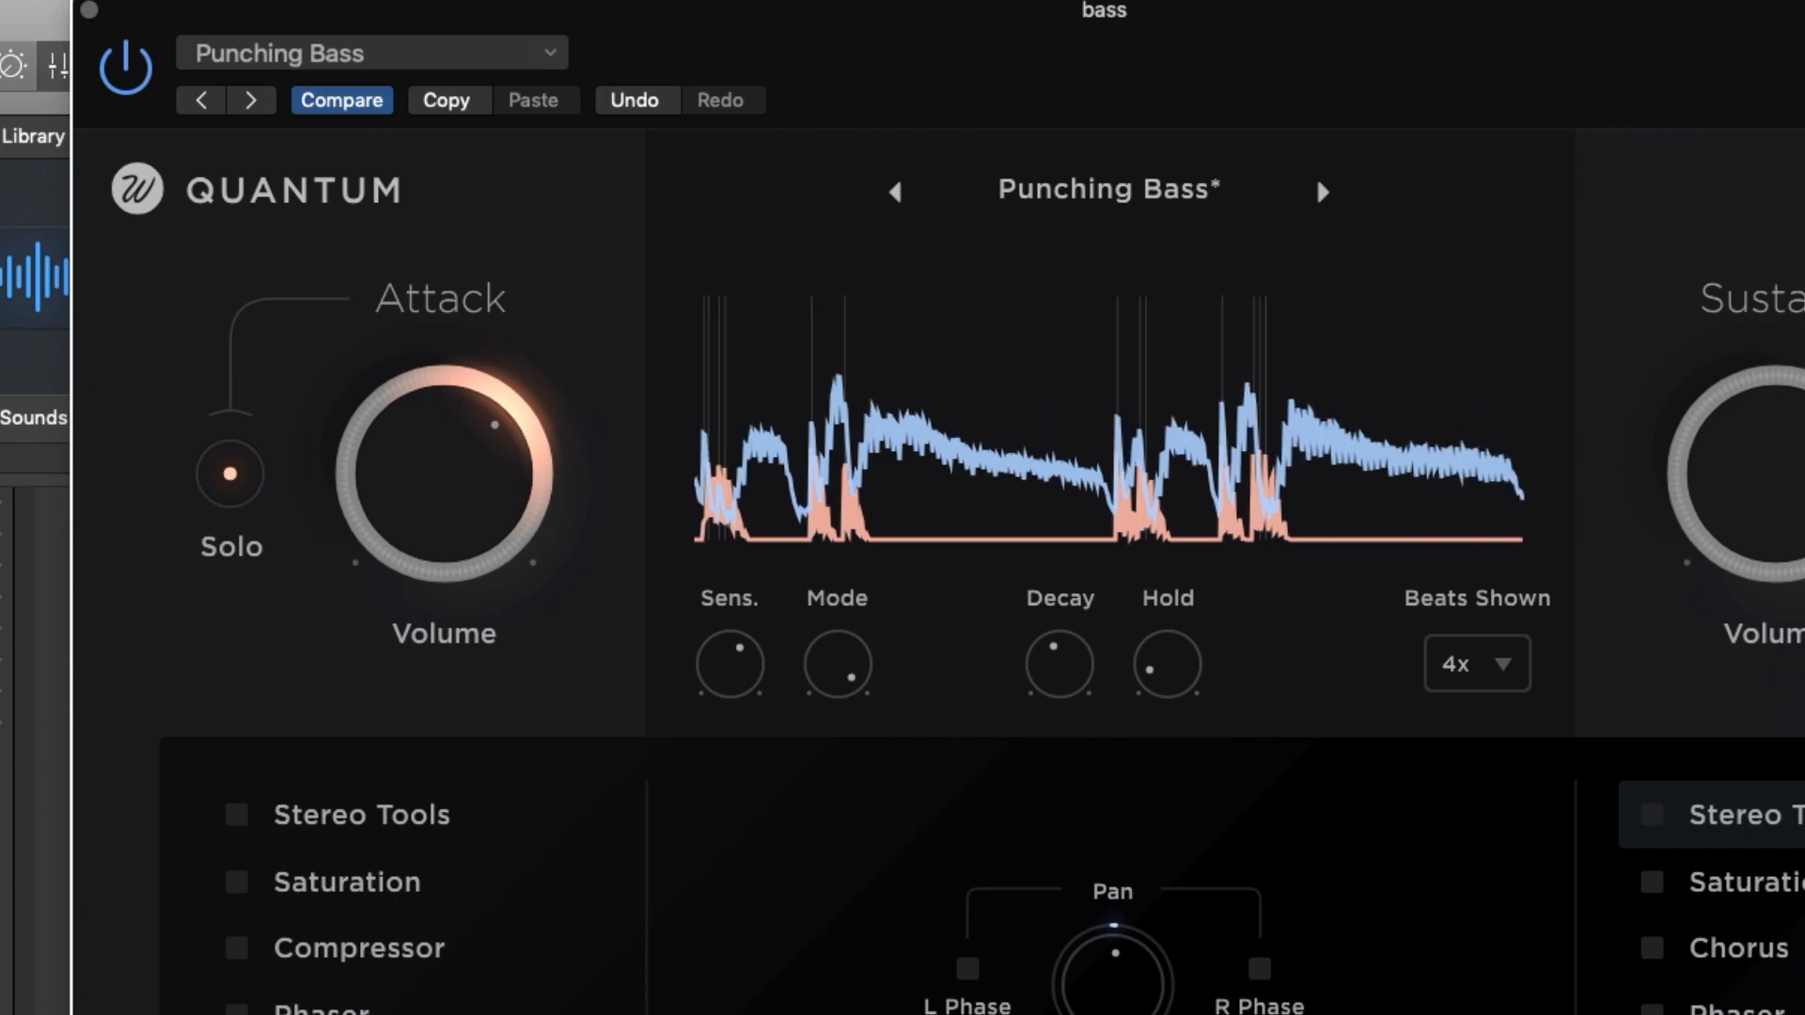
left_click_drag(585, 857, 585, 869)
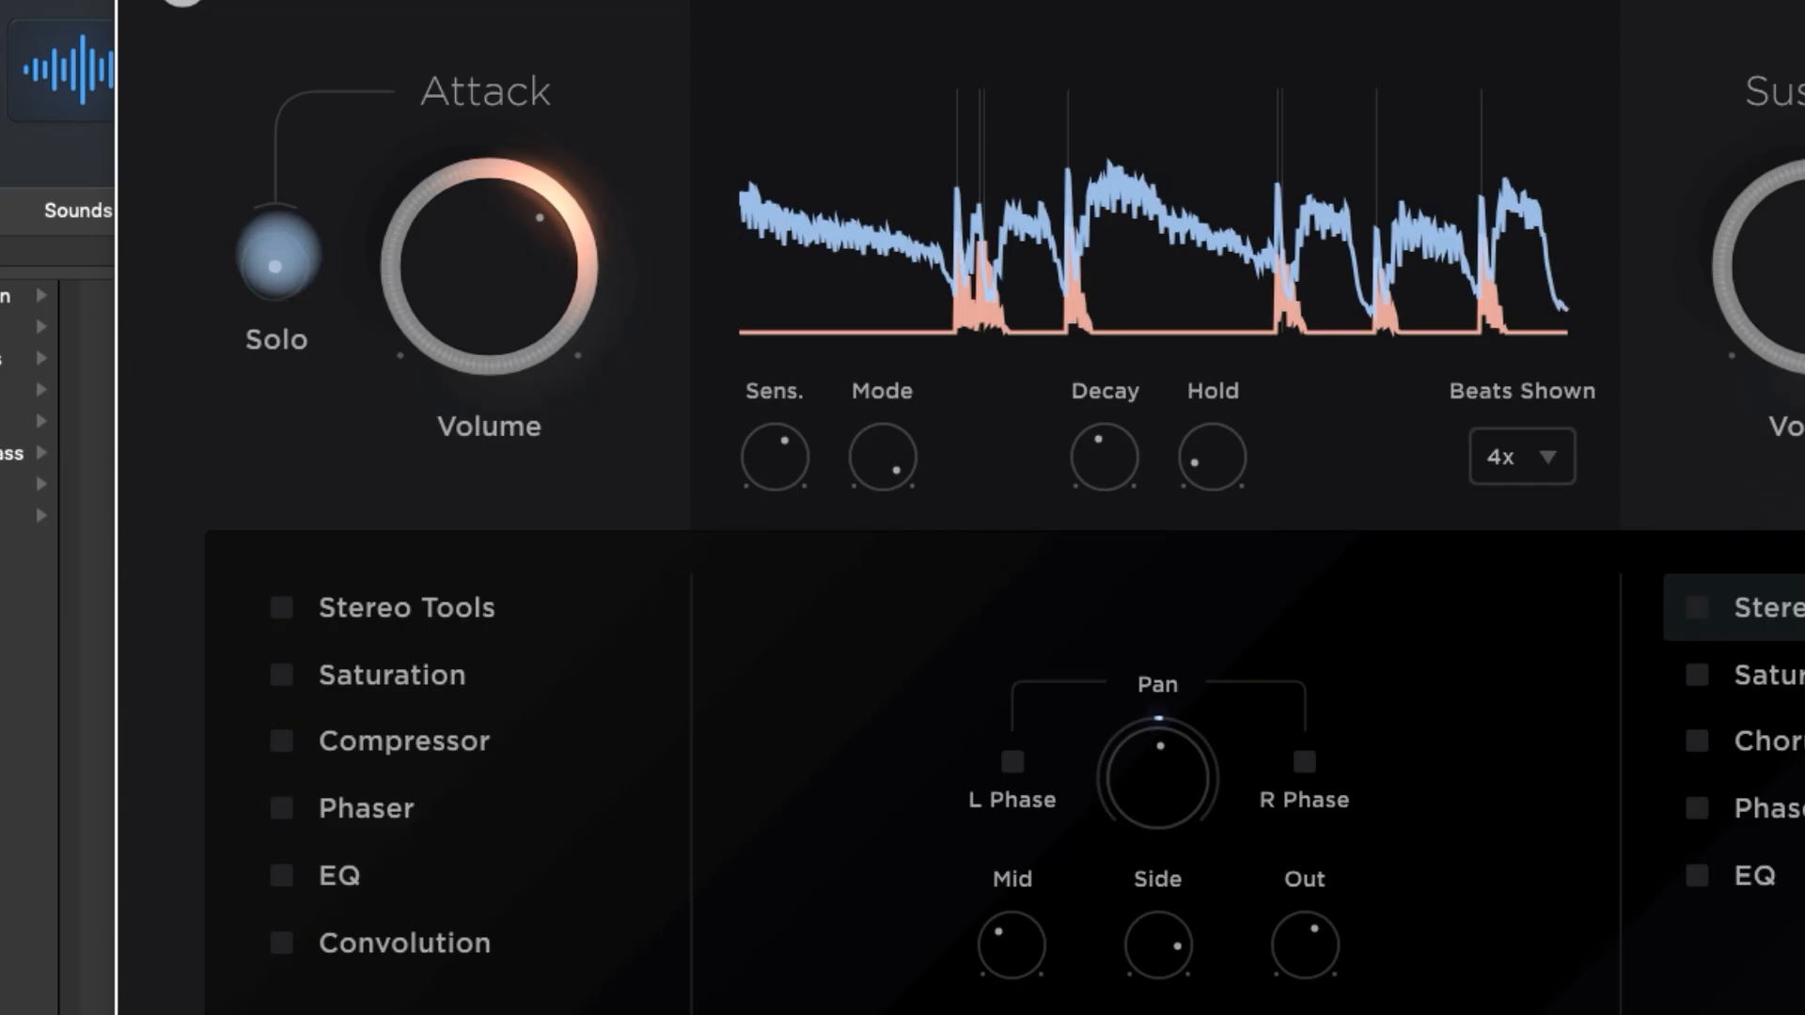
left_click(276, 266)
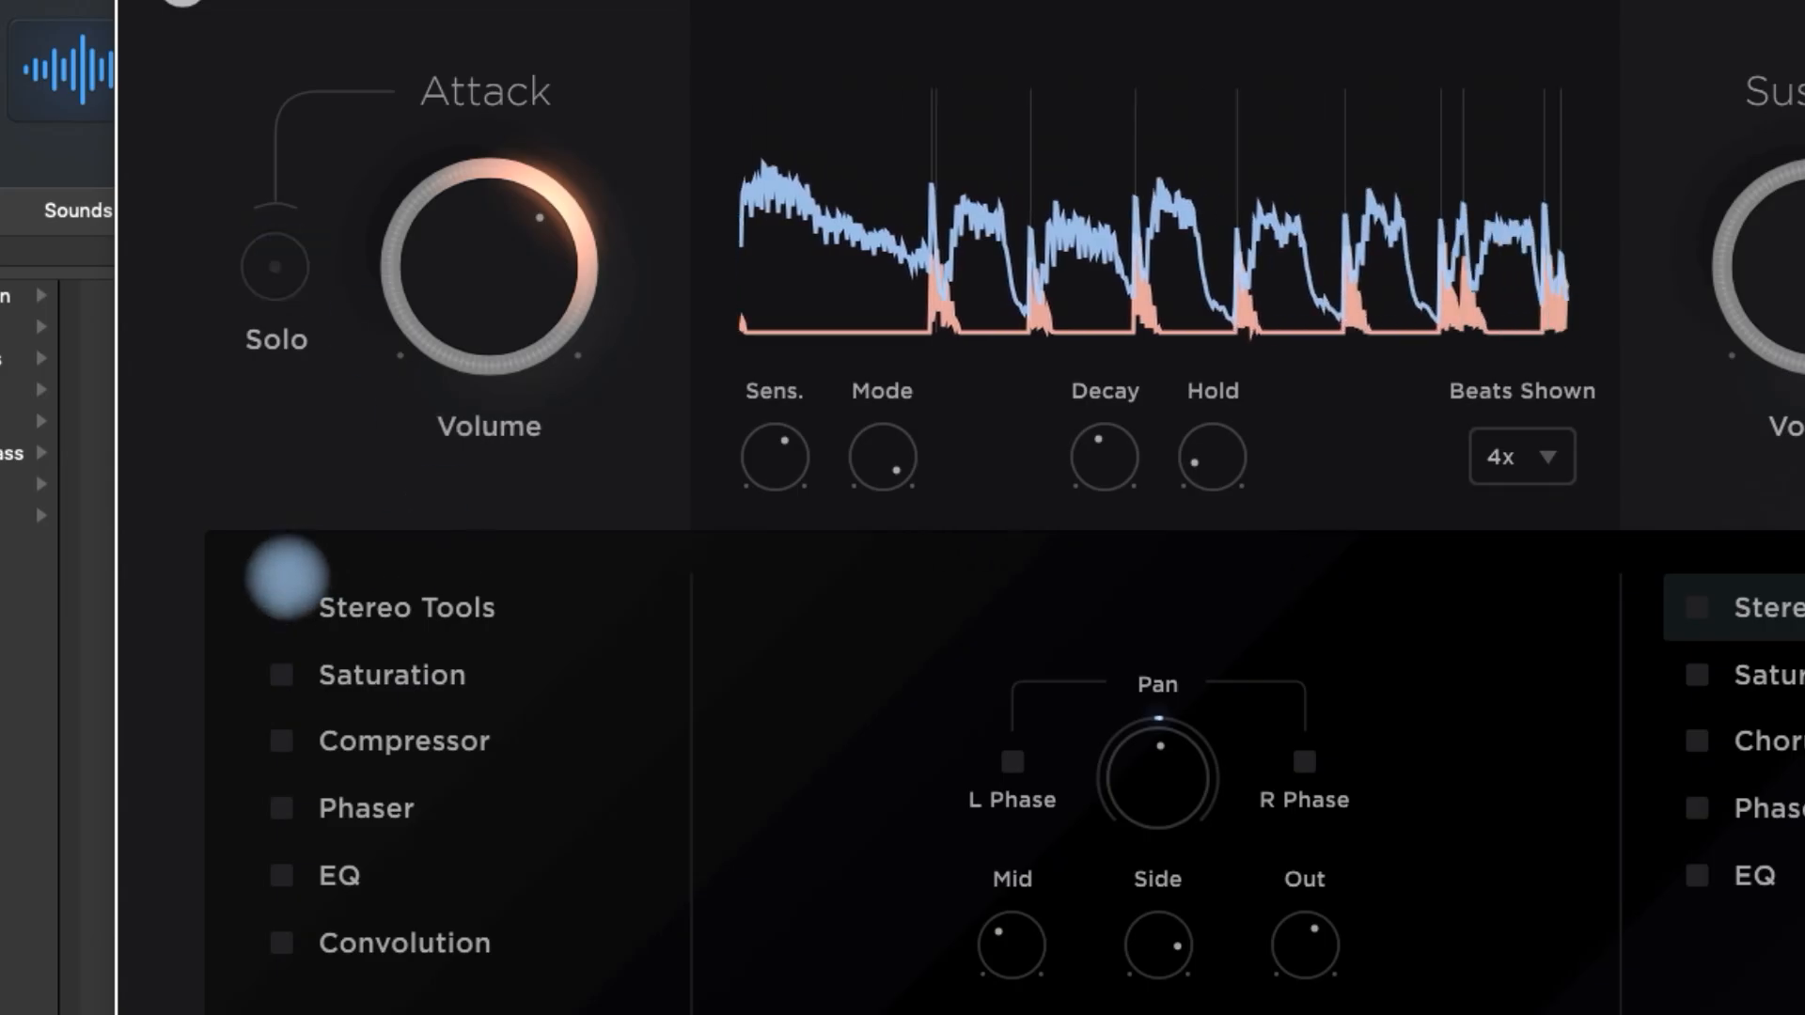
- Enable Stereo Tools in the Attack chain and display its settings to check the Mid and Side levels
left_click(275, 607)
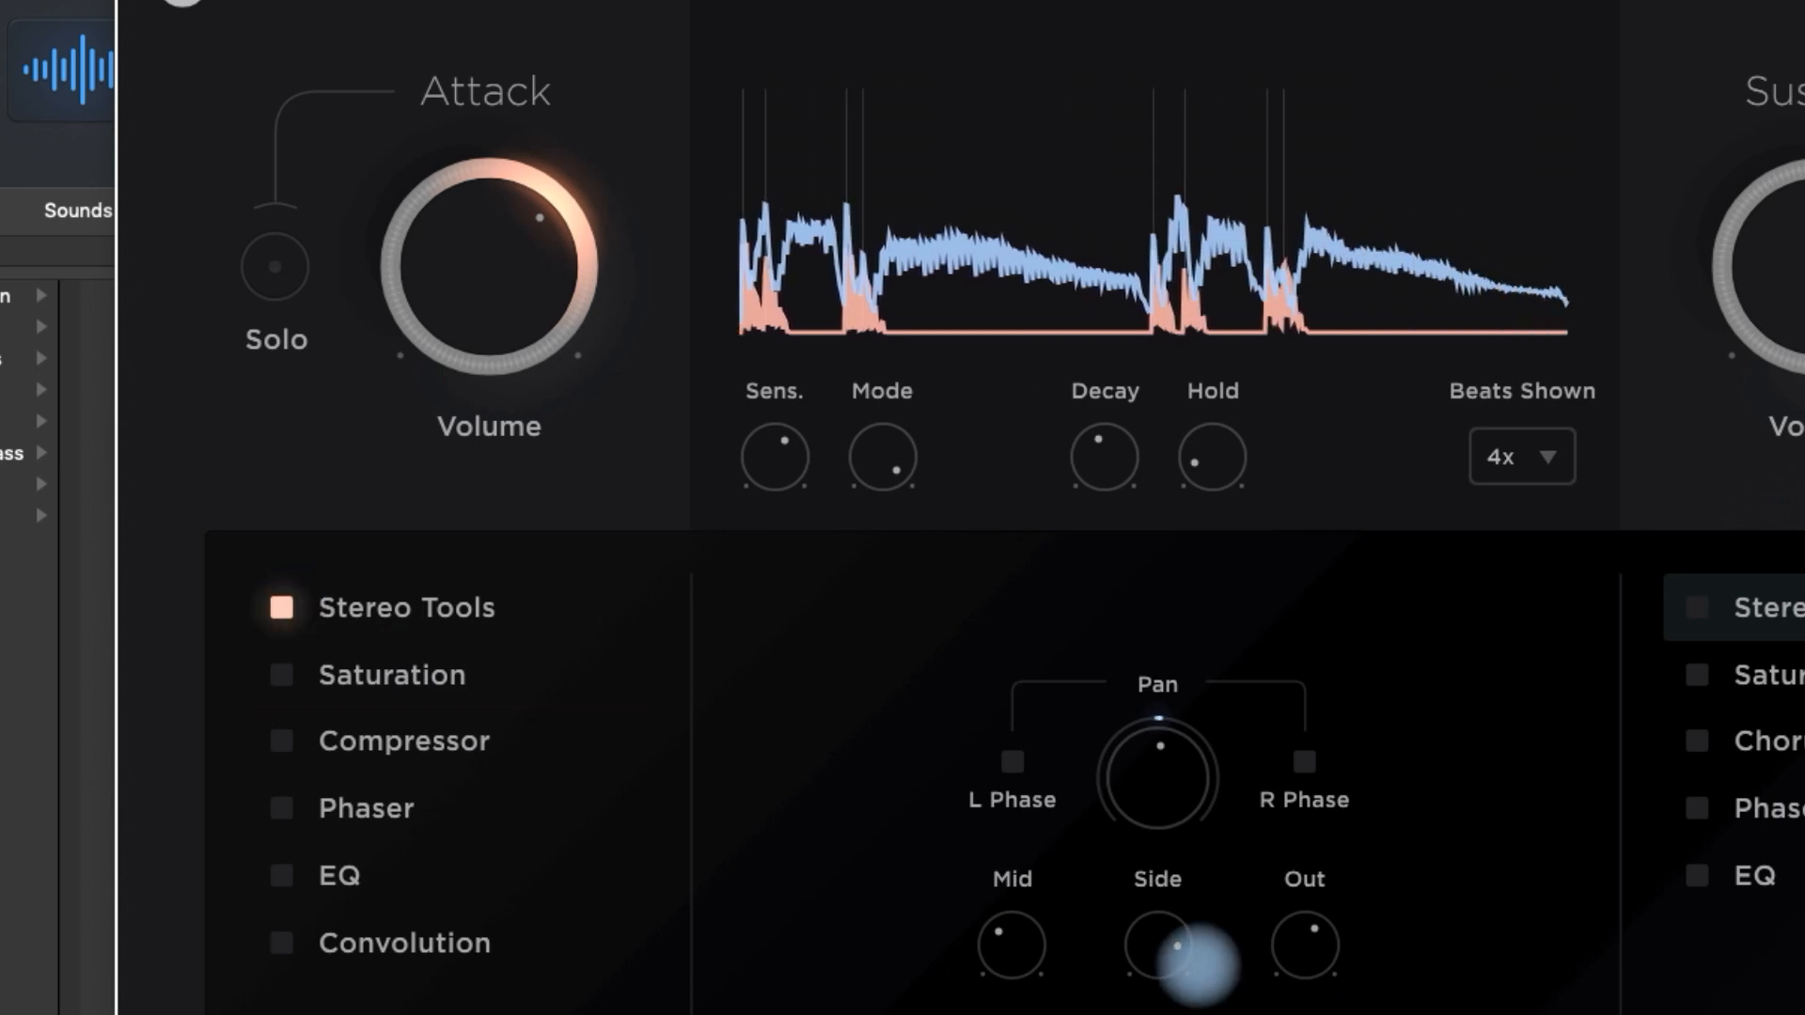
mouse_move(1019, 967)
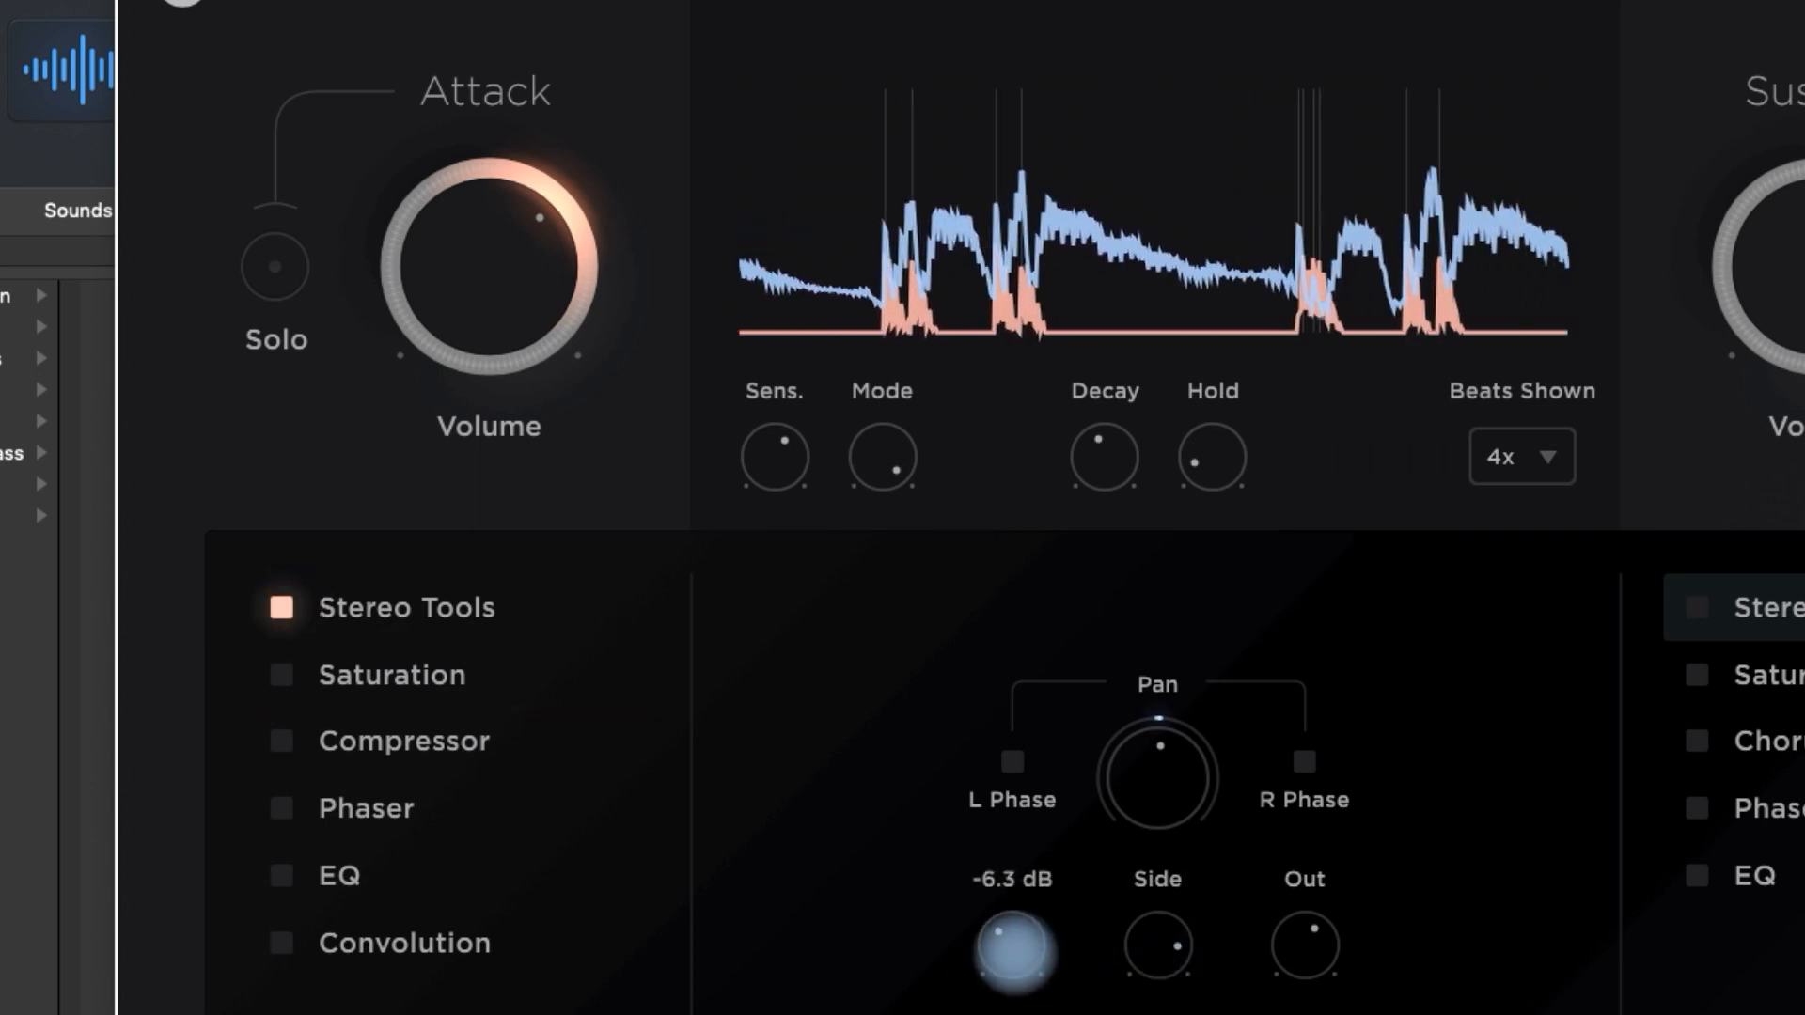
left_click(445, 605)
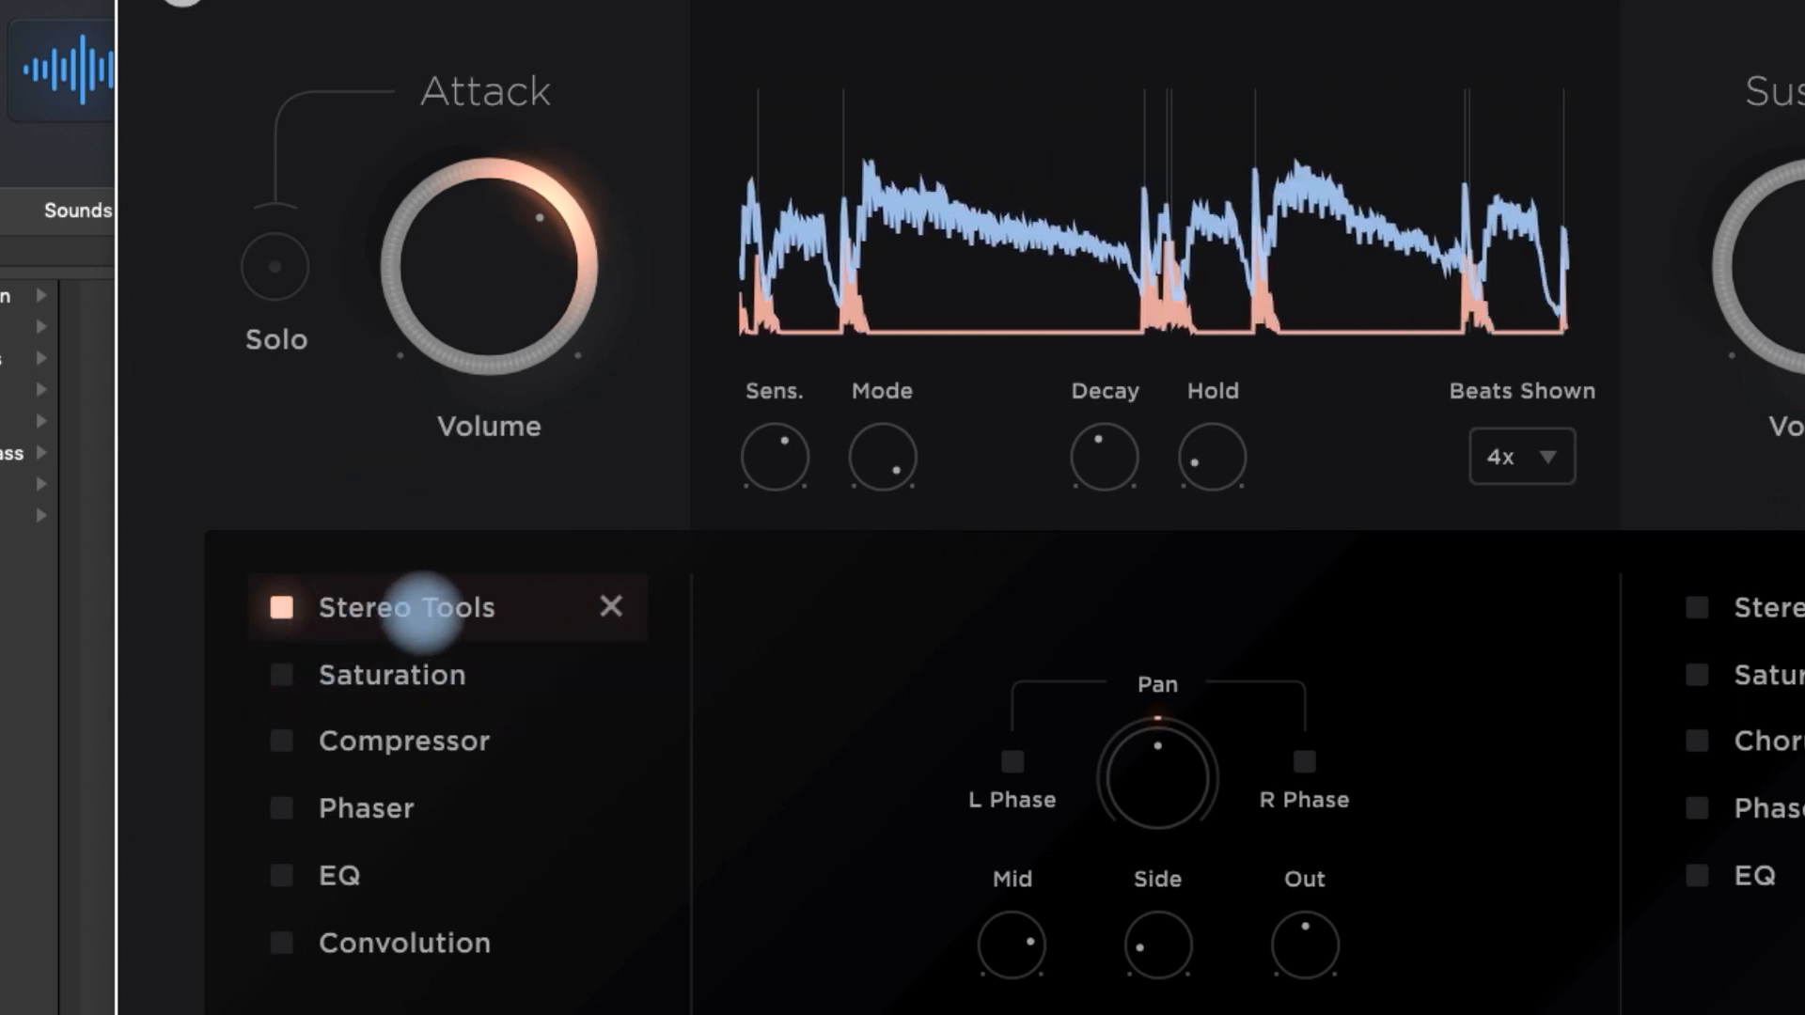
mouse_move(1010, 944)
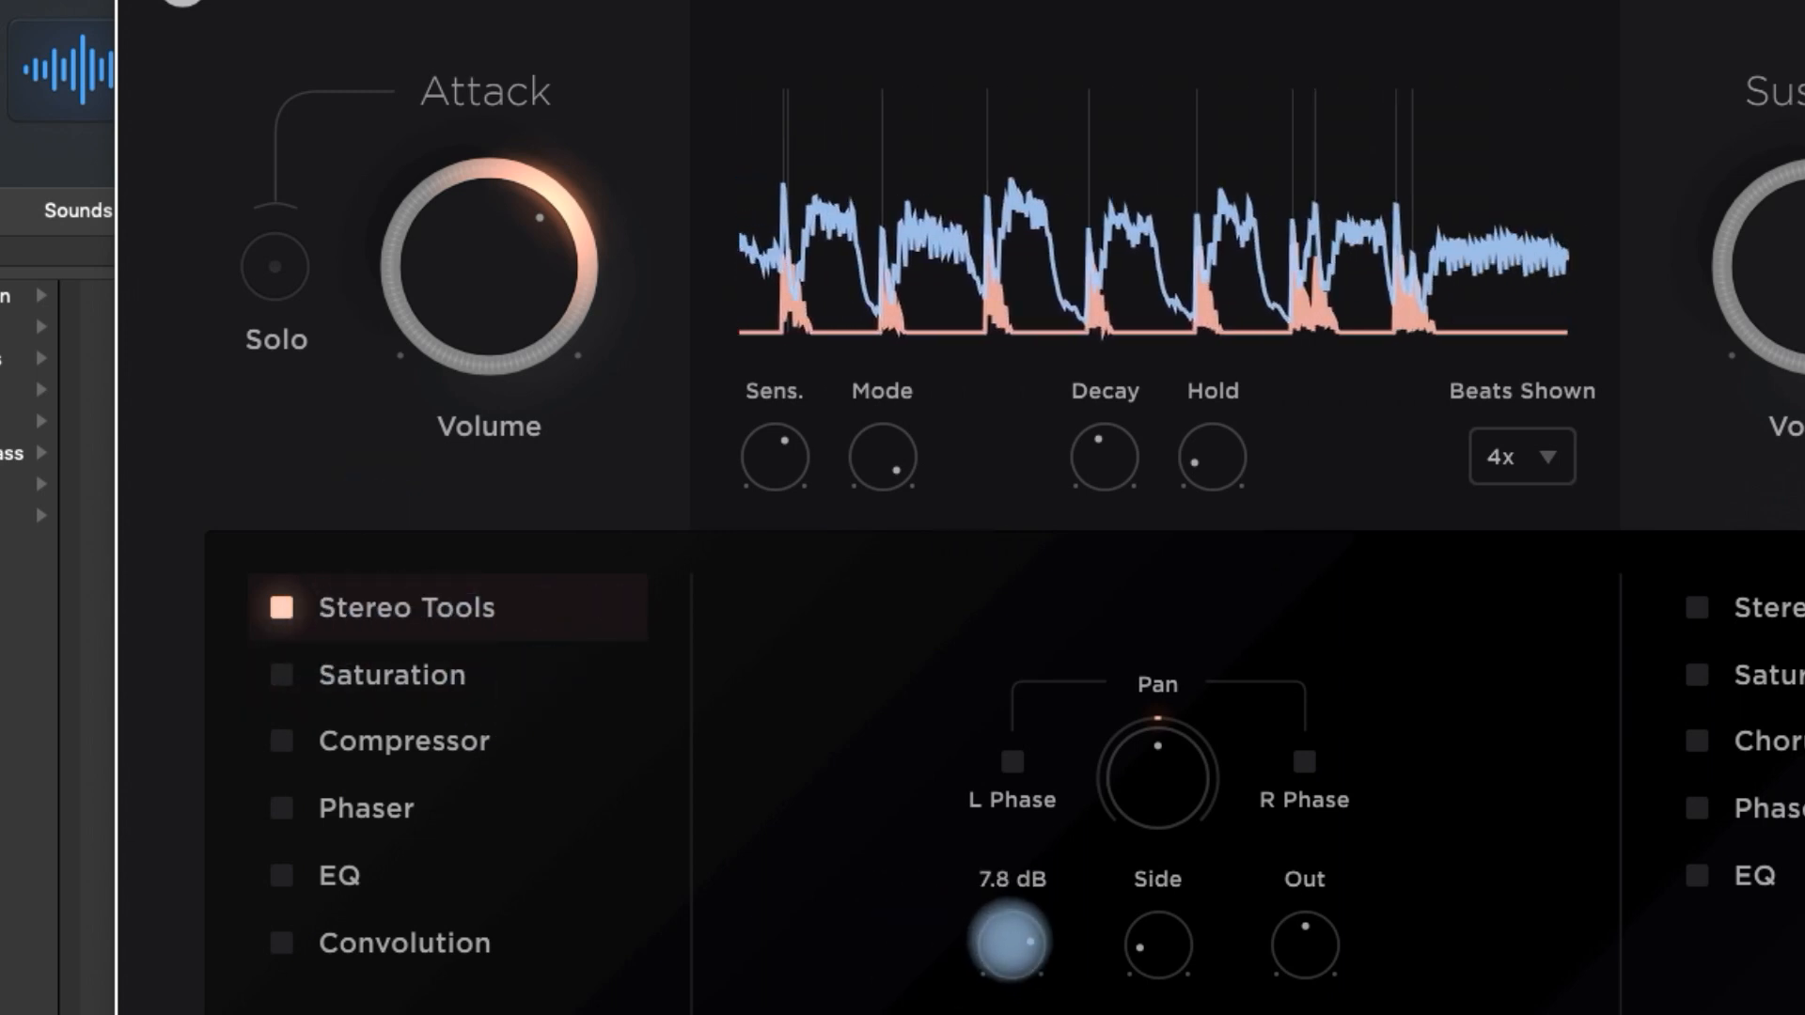
mouse_move(1140, 958)
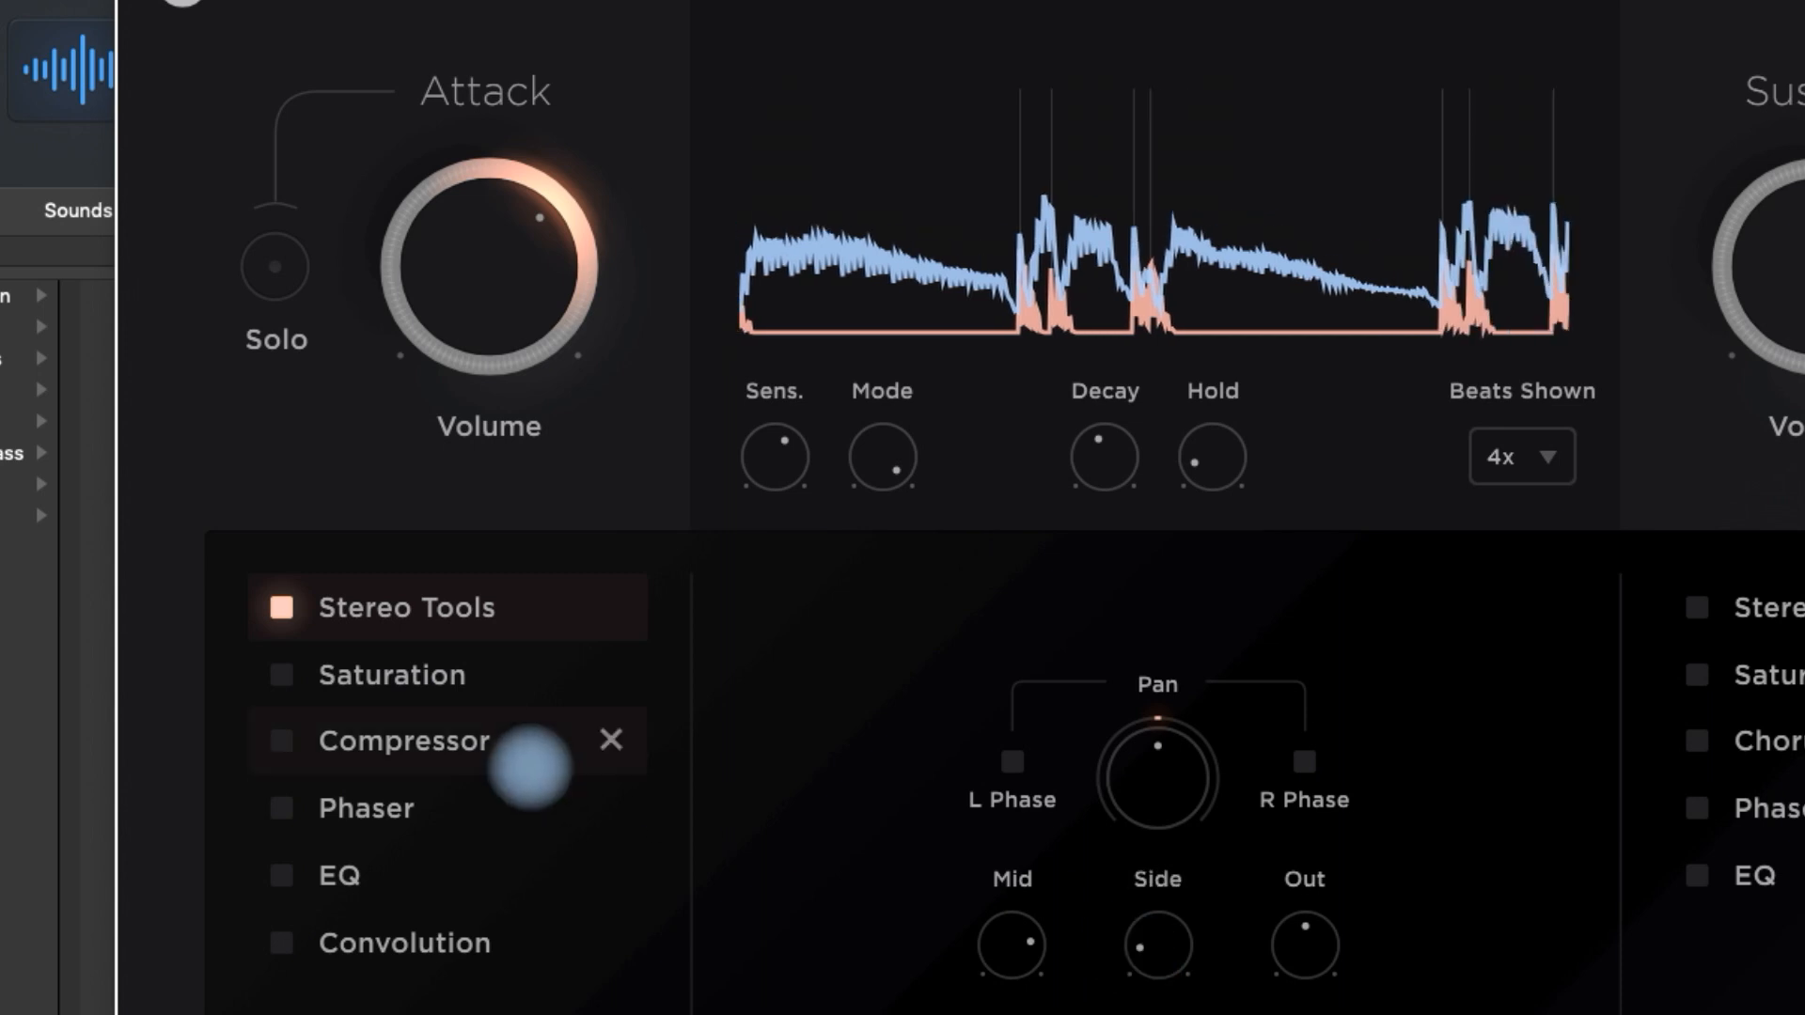
- Enable Saturation and the Compressor in the Attack chain and display the settings of both effects
left_click(280, 674)
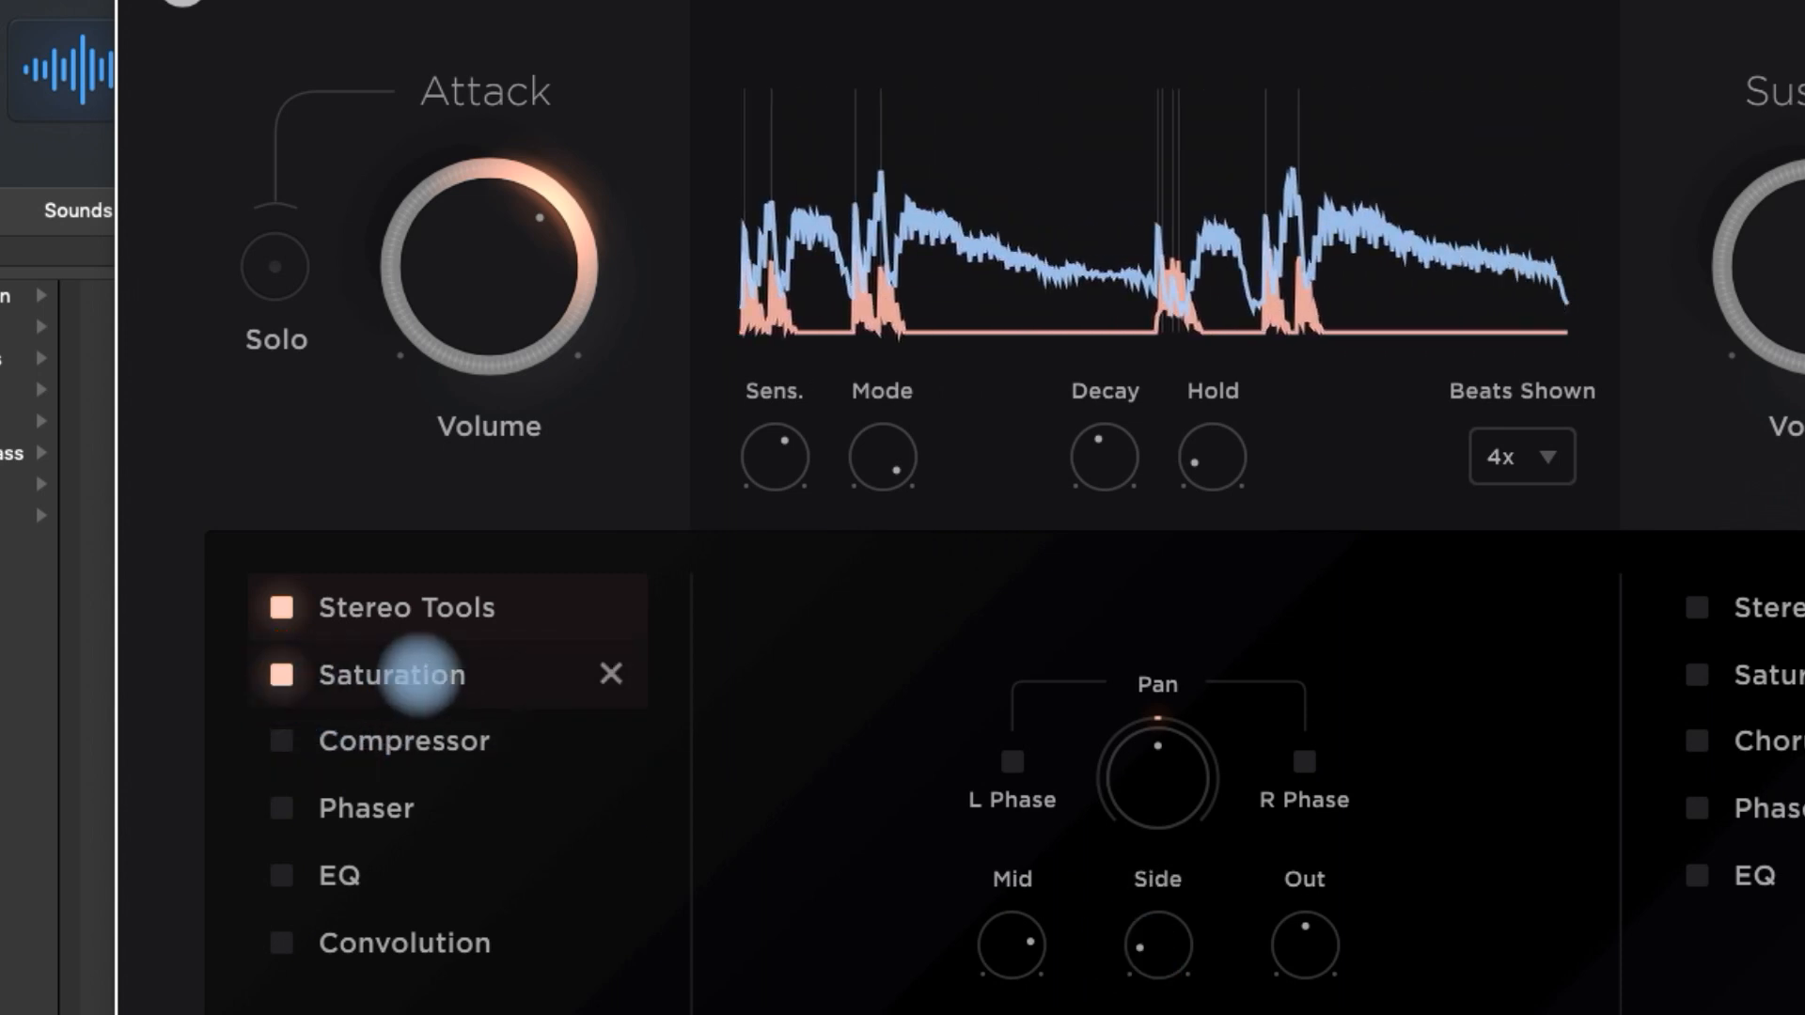
left_click(413, 674)
mouse_move(1090, 960)
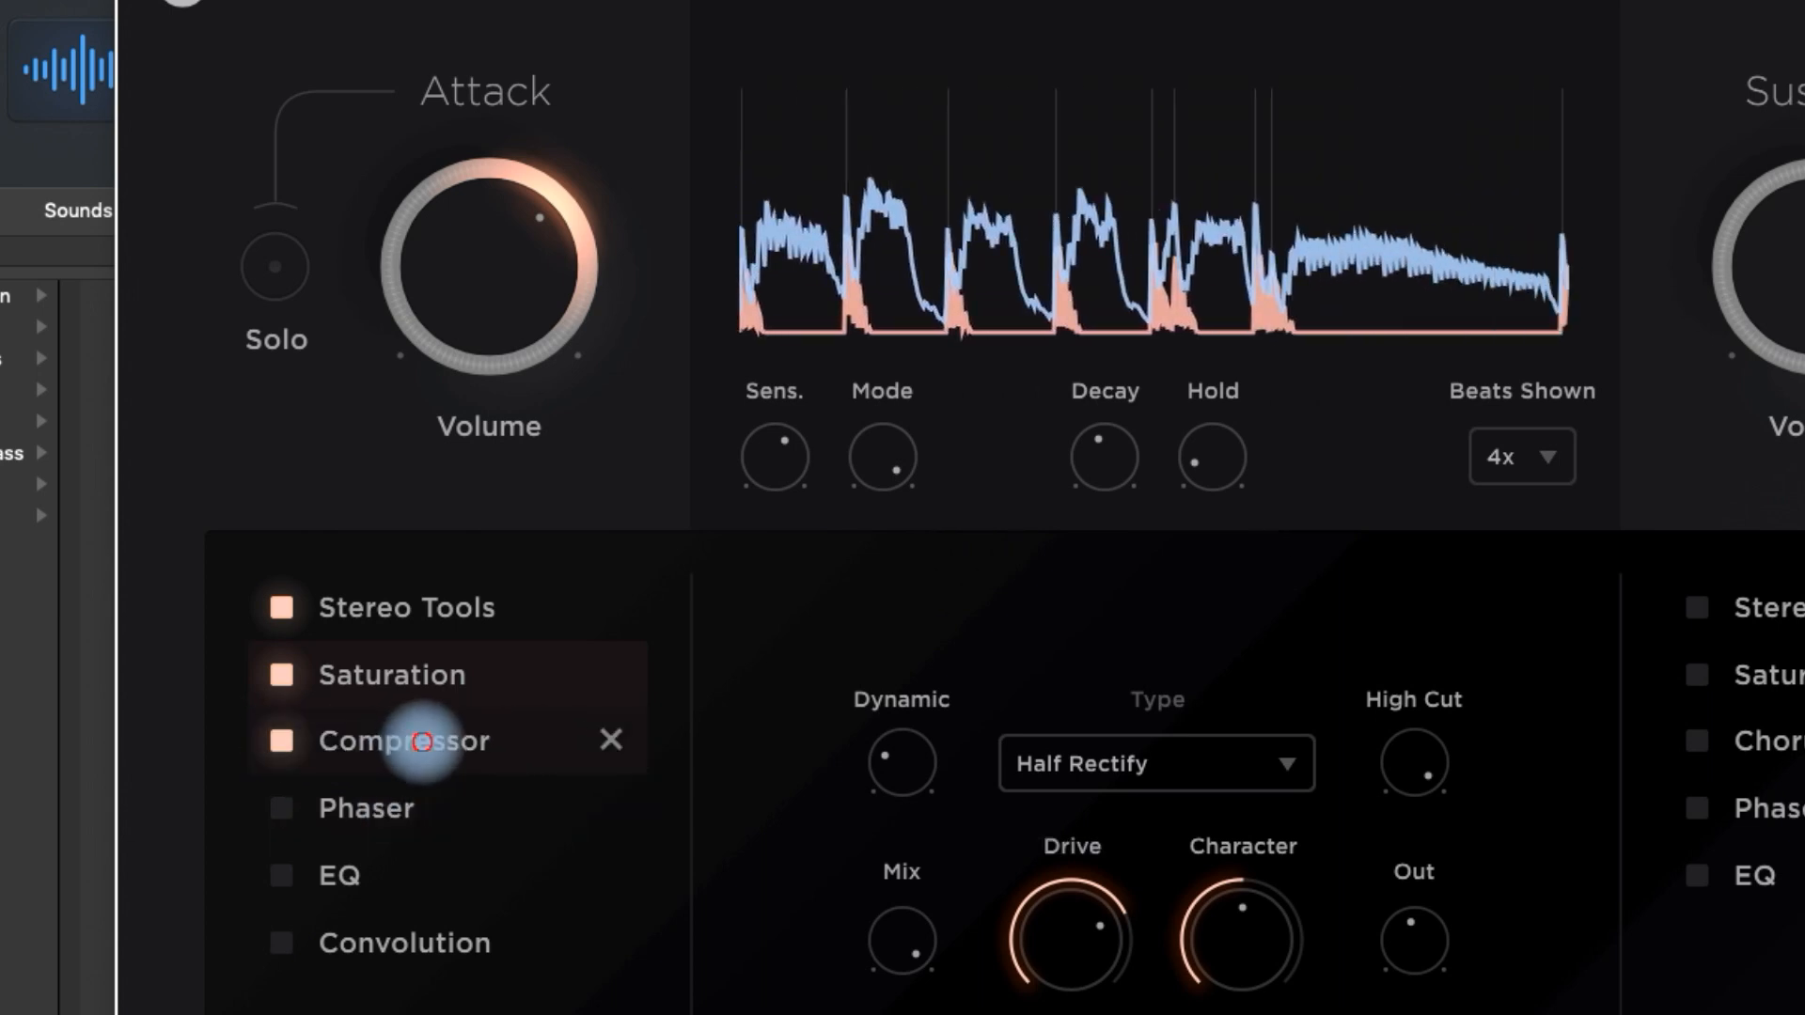
left_click(440, 740)
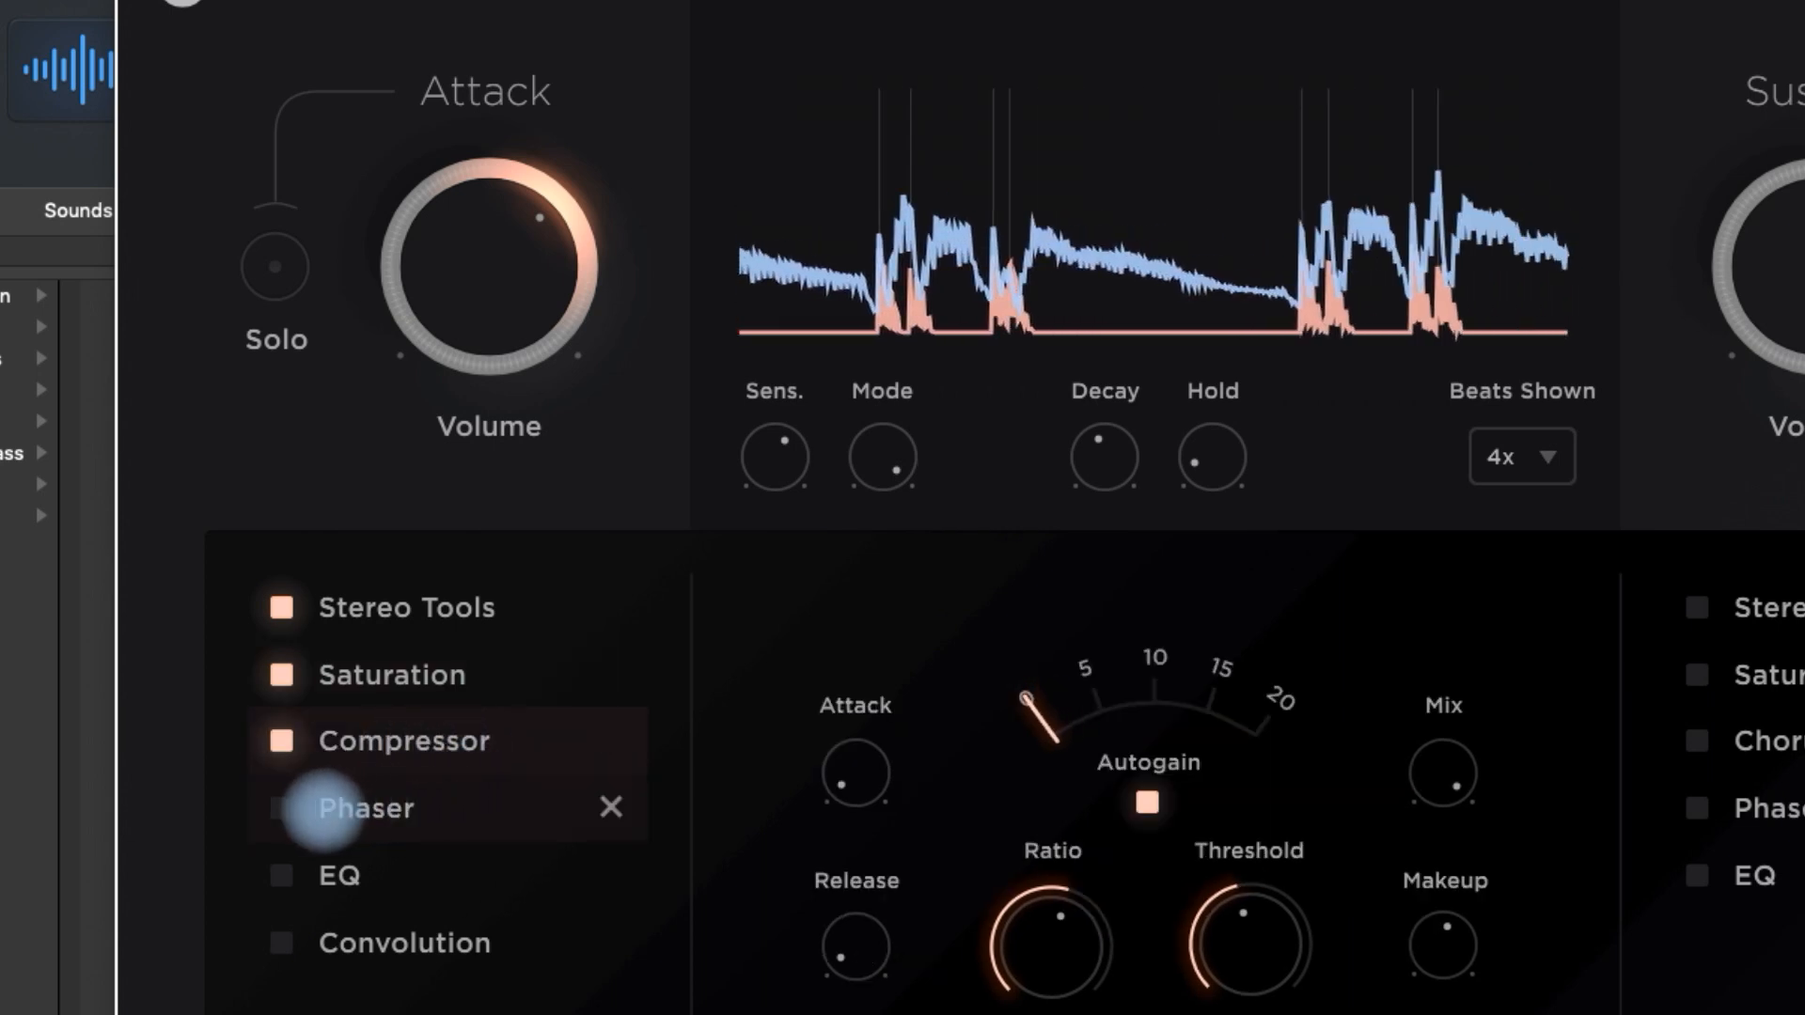
- Enable the Phaser, EQ and Convolution in the Attack chain and display their settings
left_click(272, 807)
left_click(357, 808)
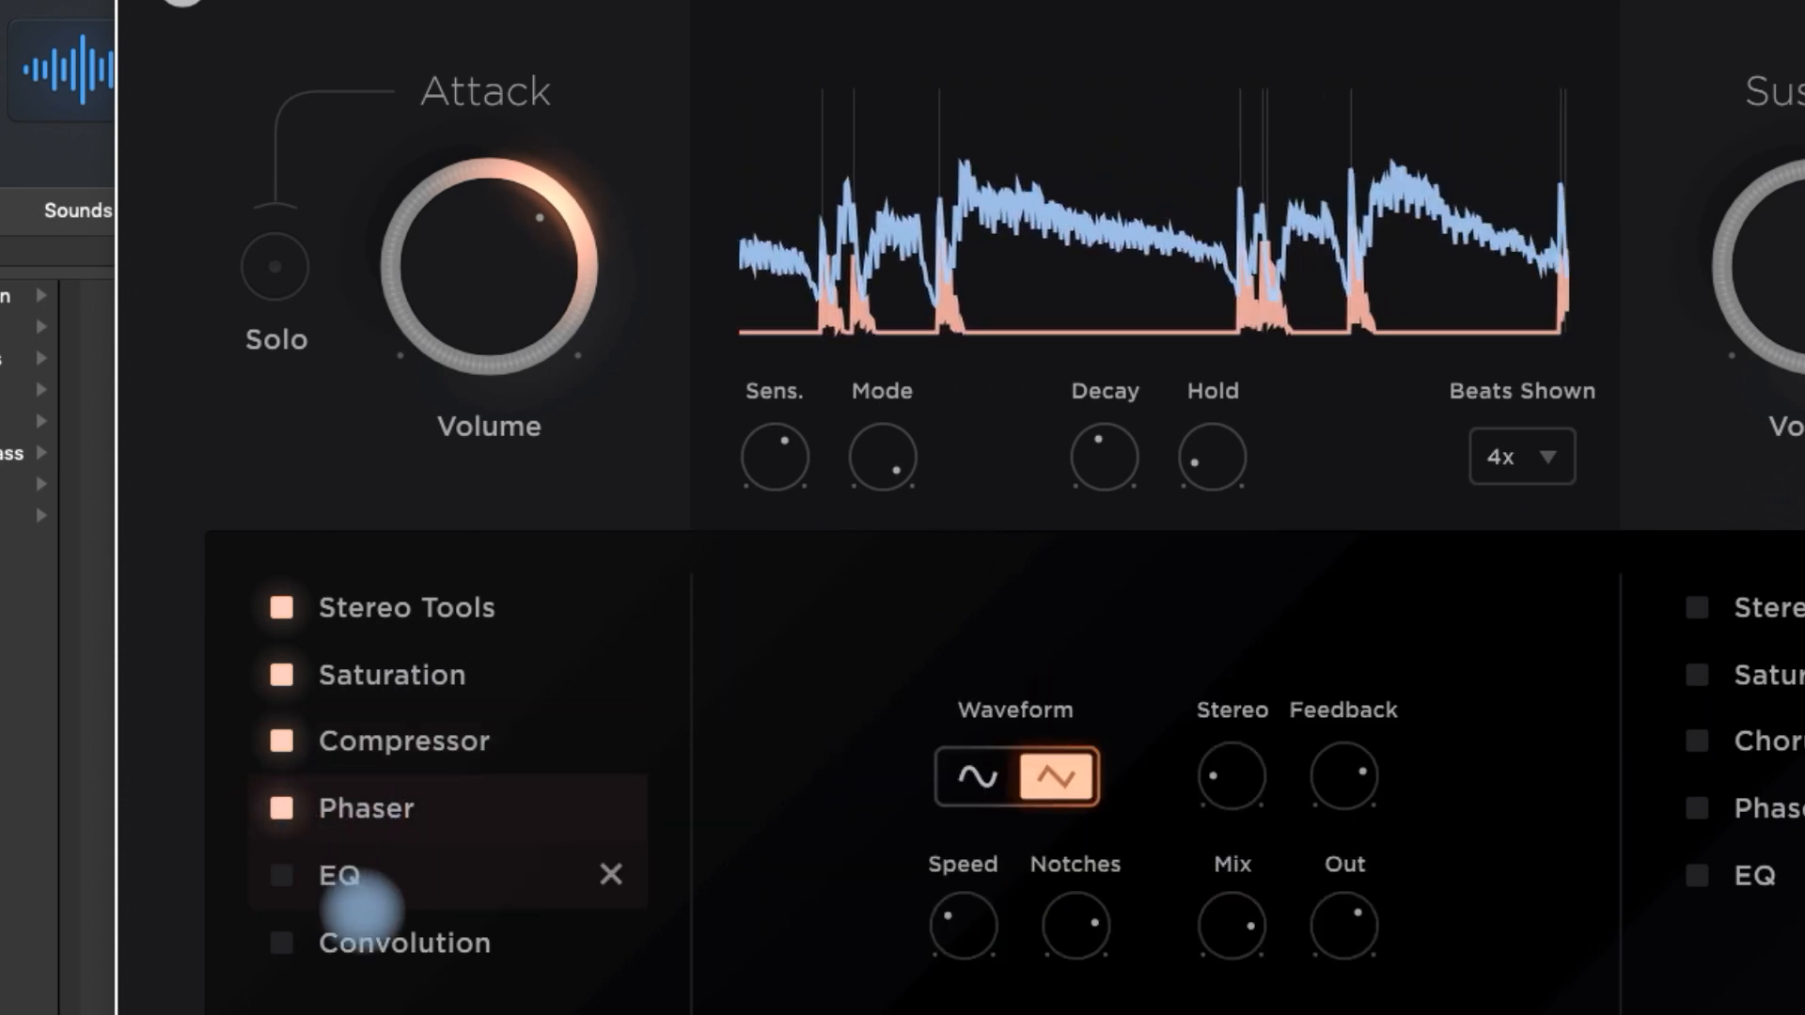
left_click(280, 875)
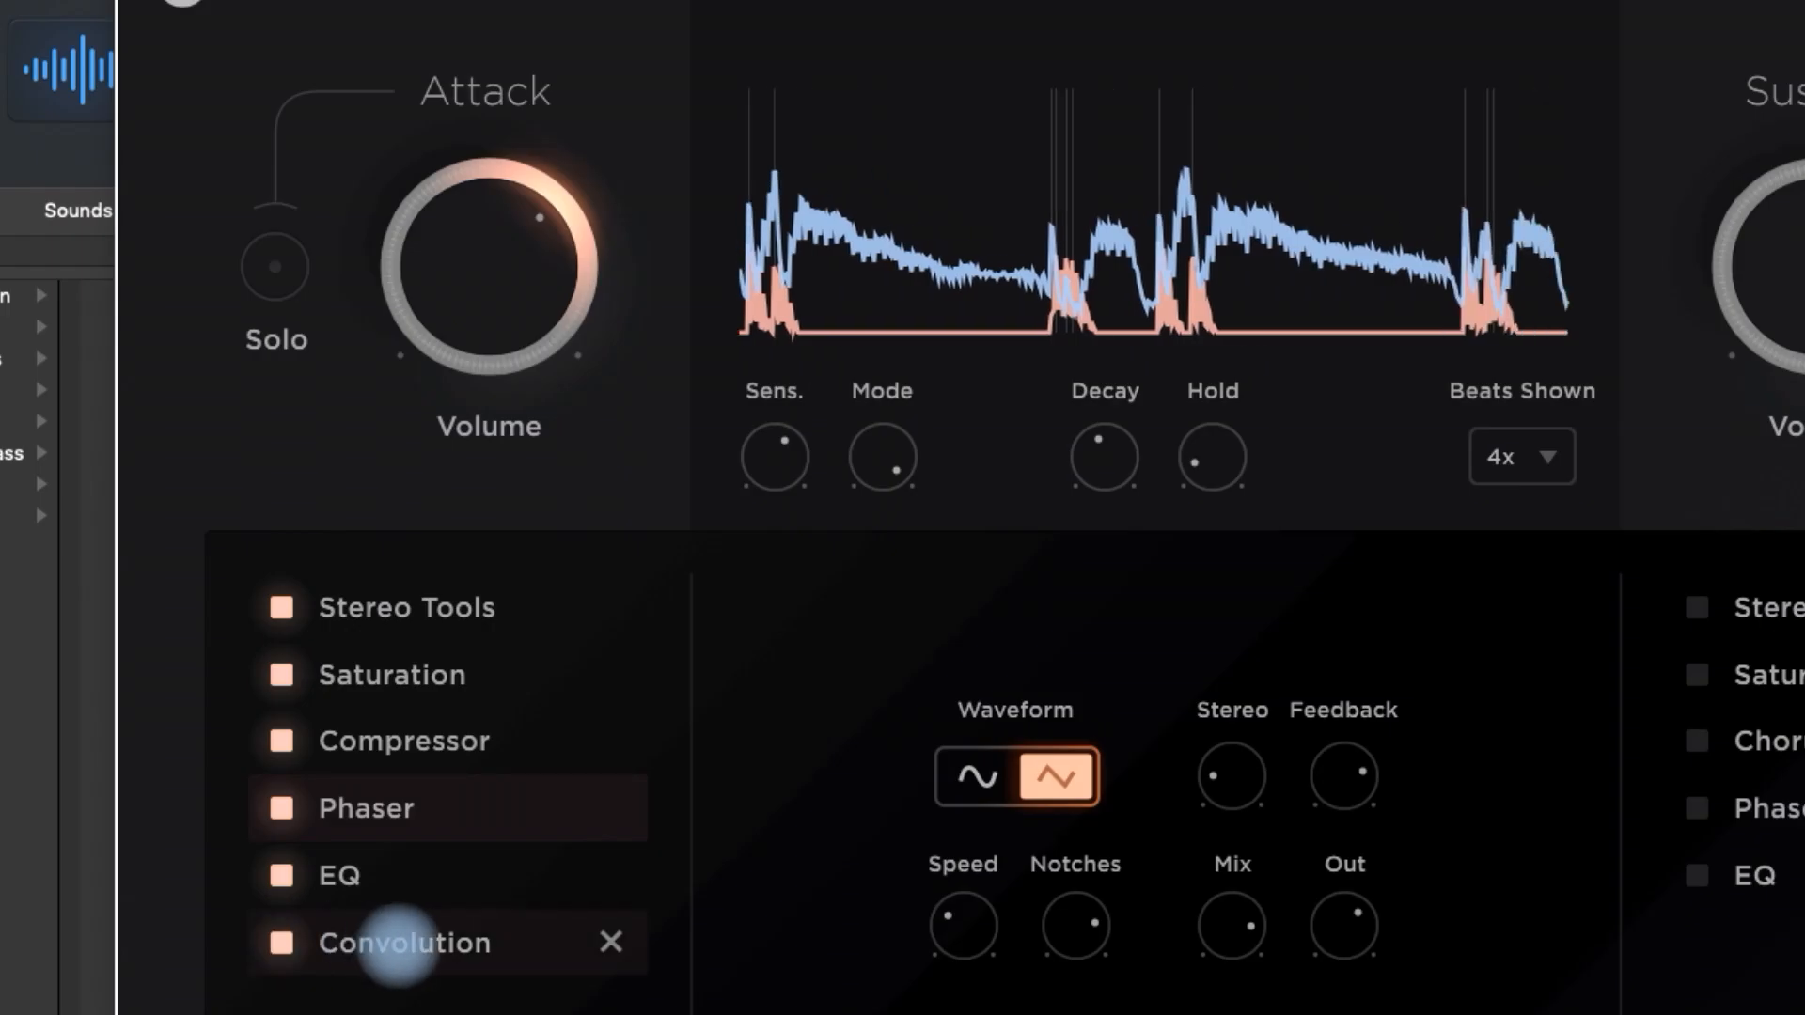
left_click(400, 940)
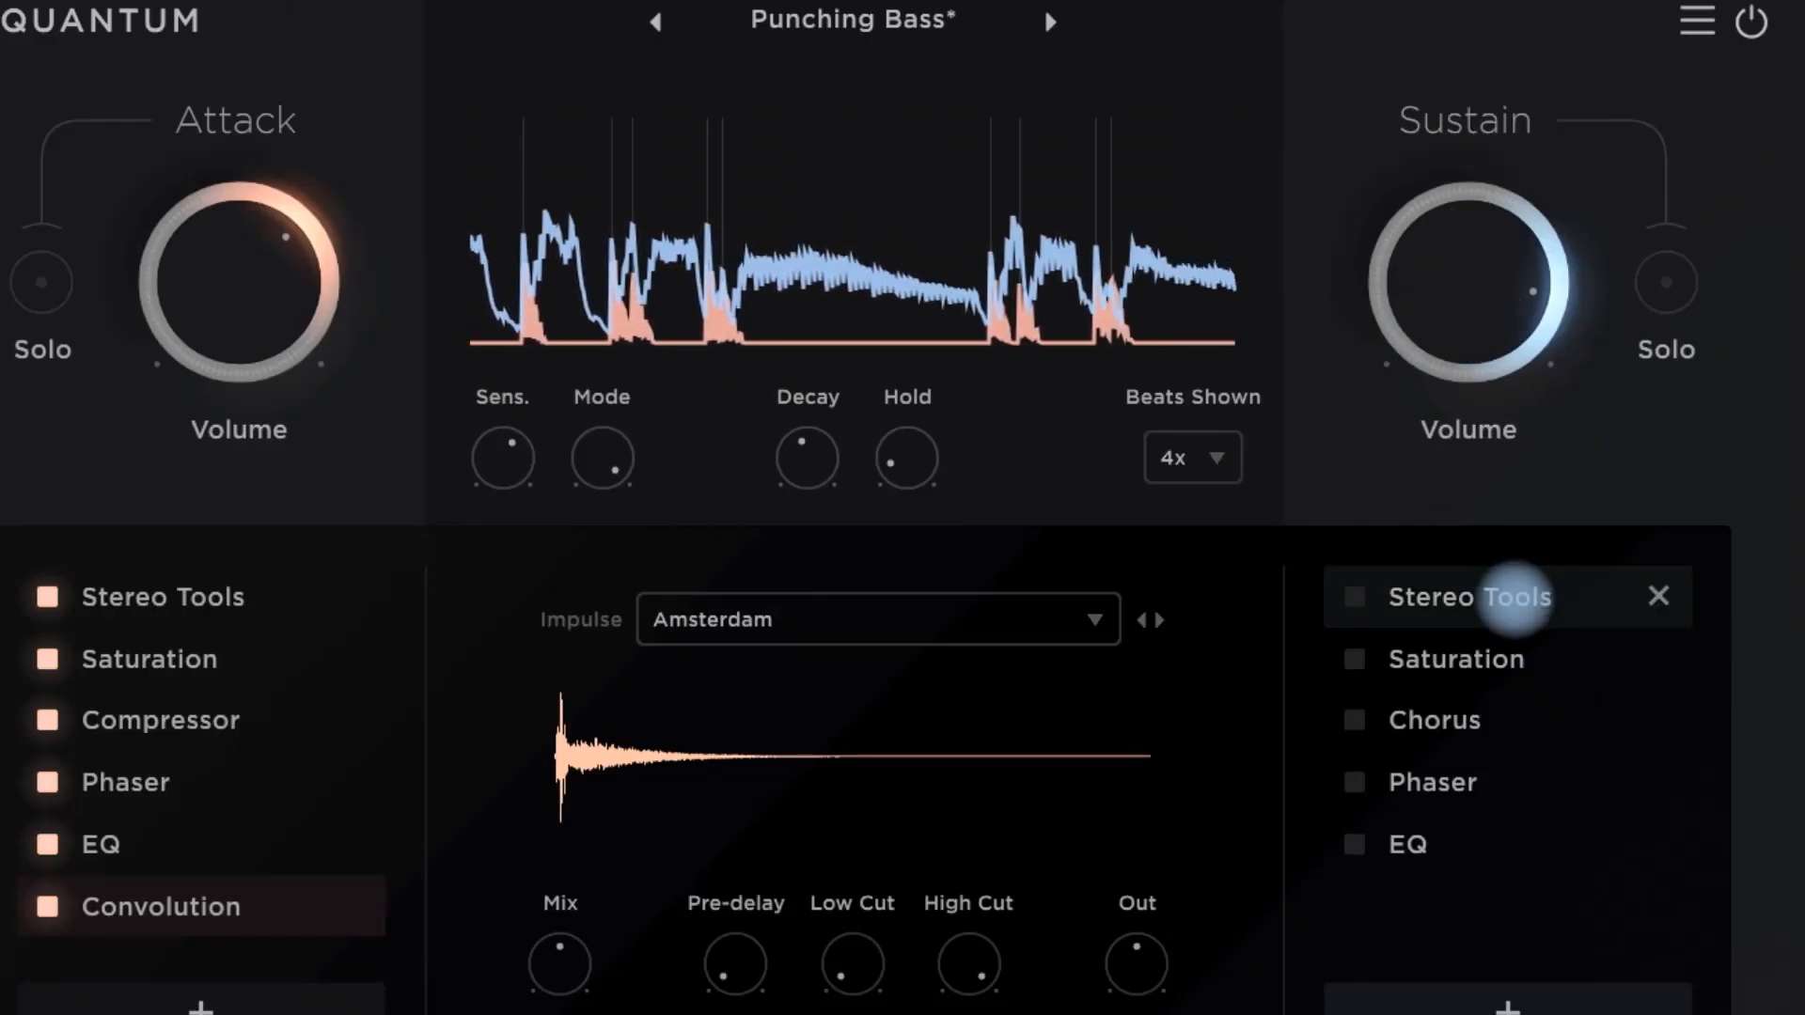
- Display the Stereo Tools settings of the Sustain chain and enable the effect
left_click(1515, 596)
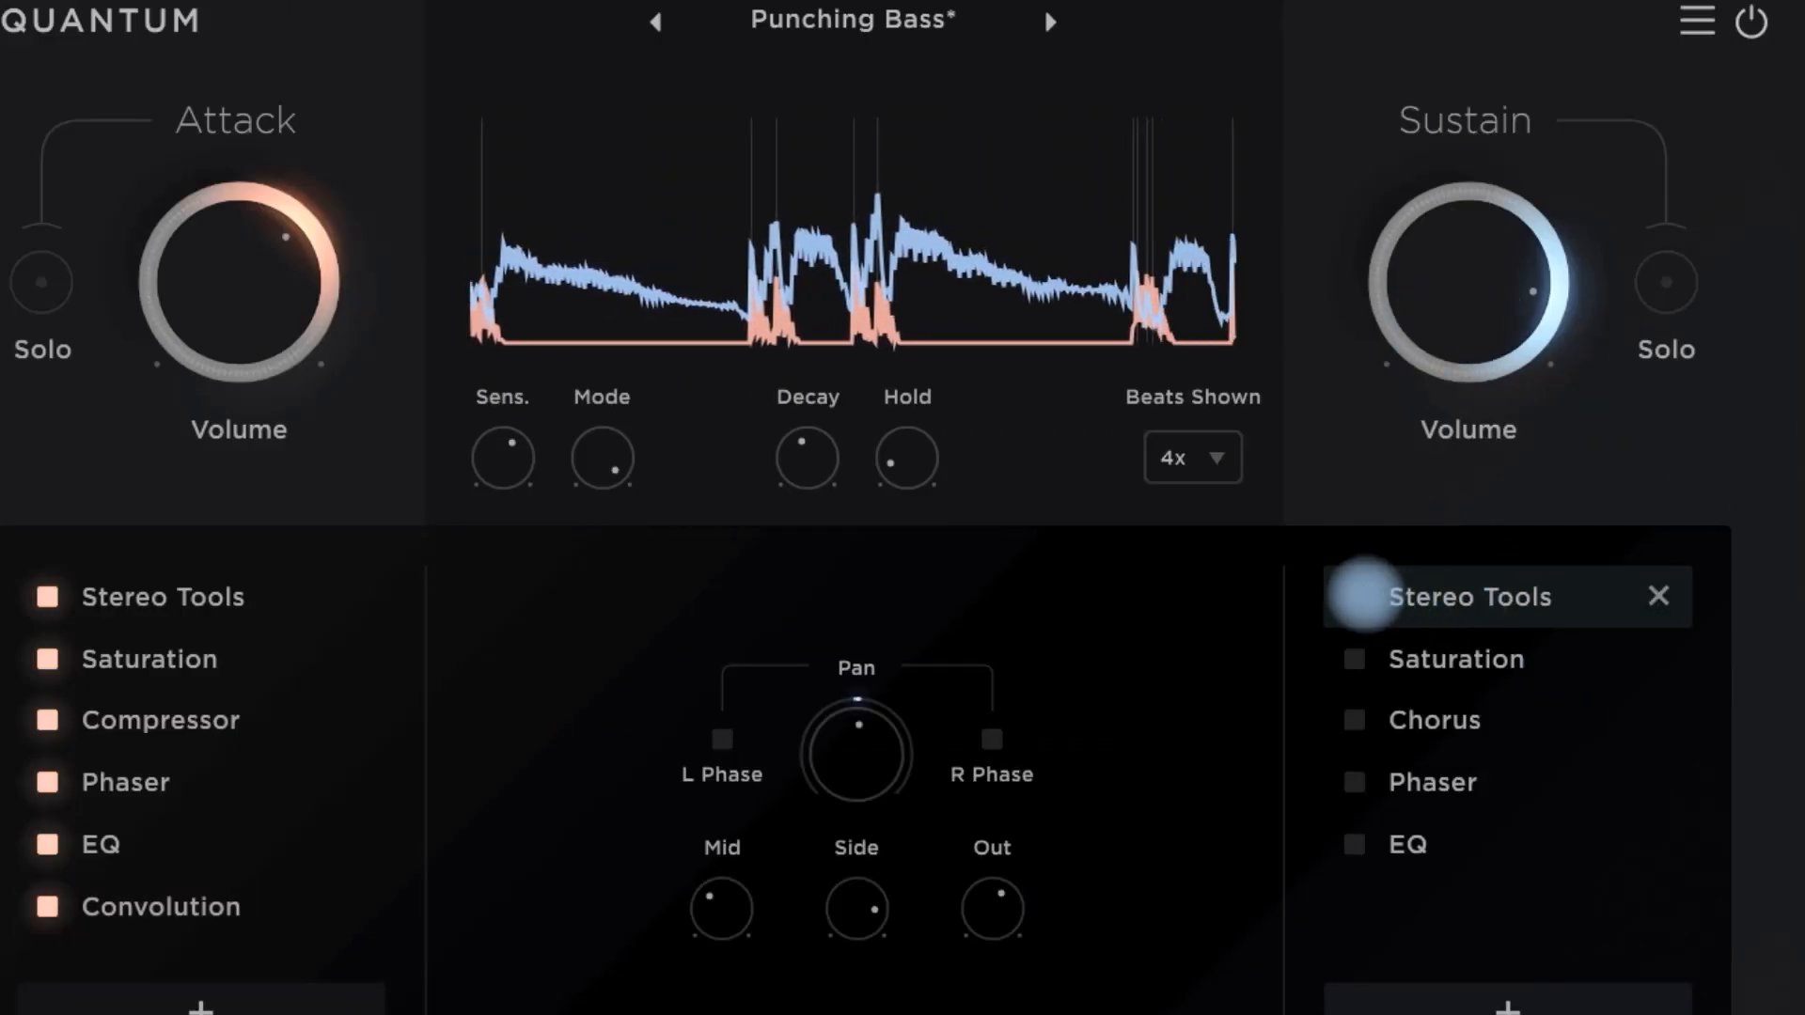
left_click(1353, 596)
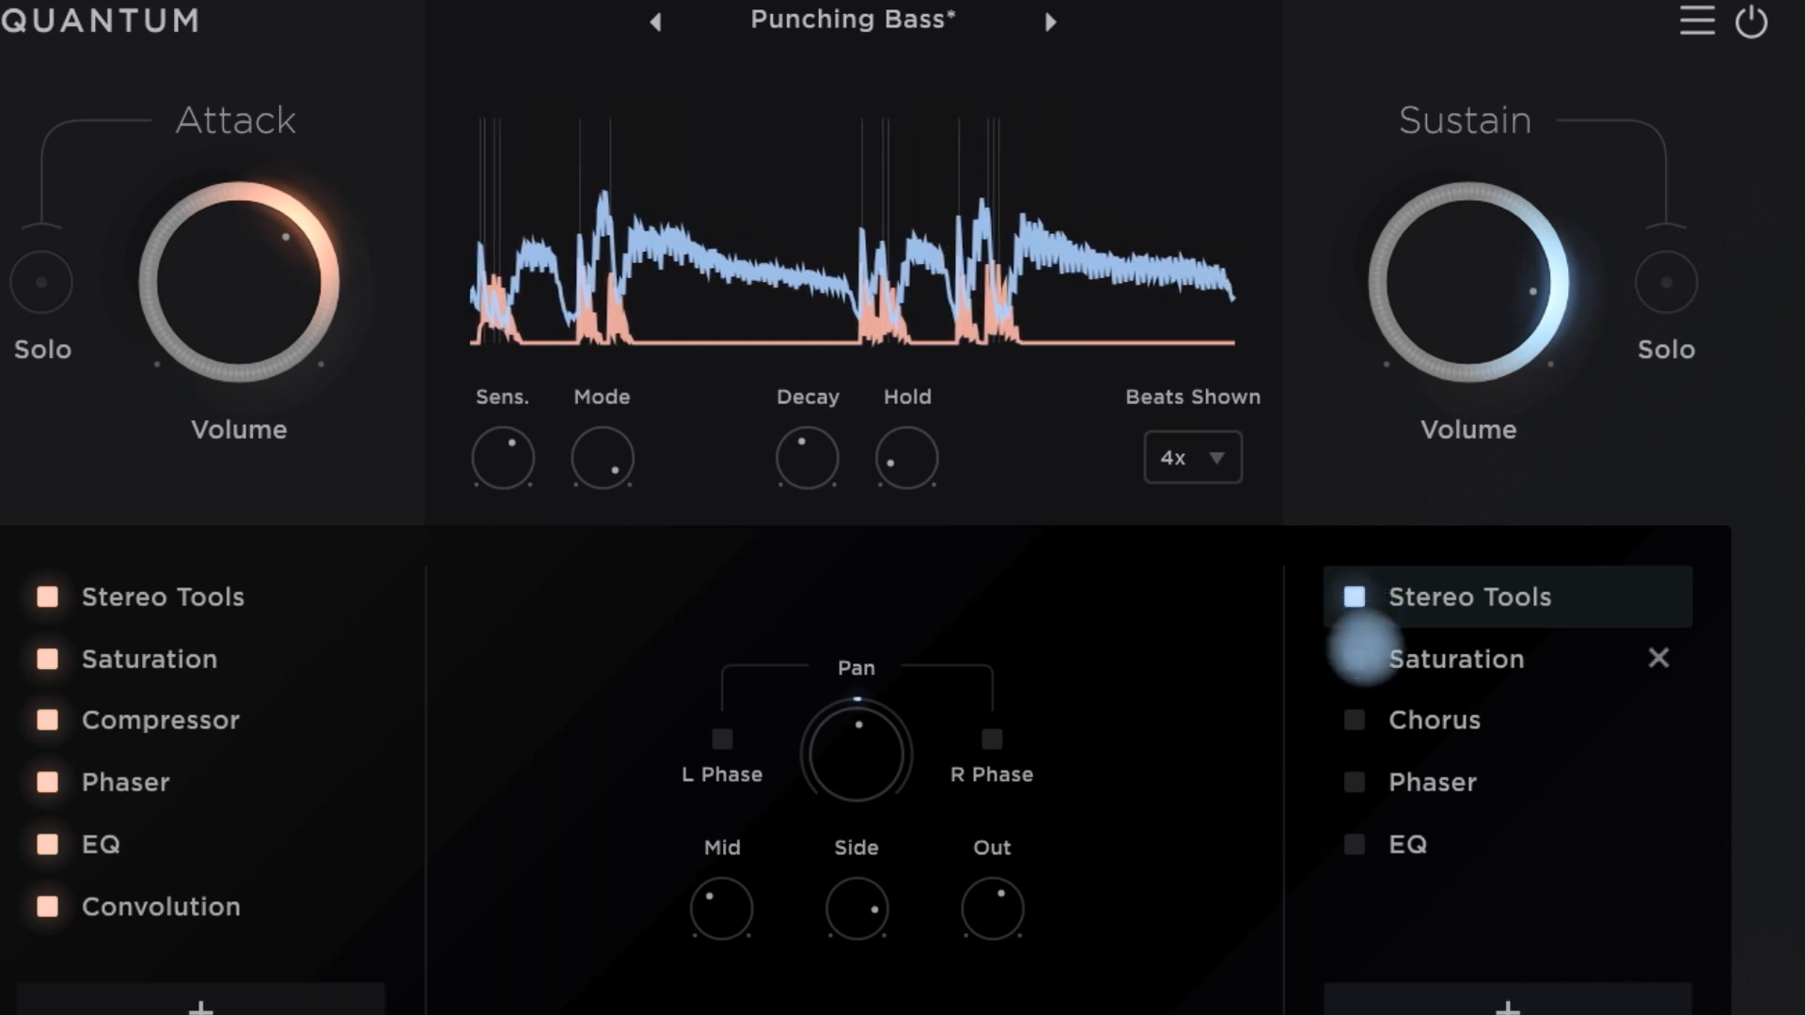
- Enable Saturation, Chorus, Phaser and EQ in the Sustain chain, displaying the Saturation, Chorus and EQ settings
left_click(1357, 660)
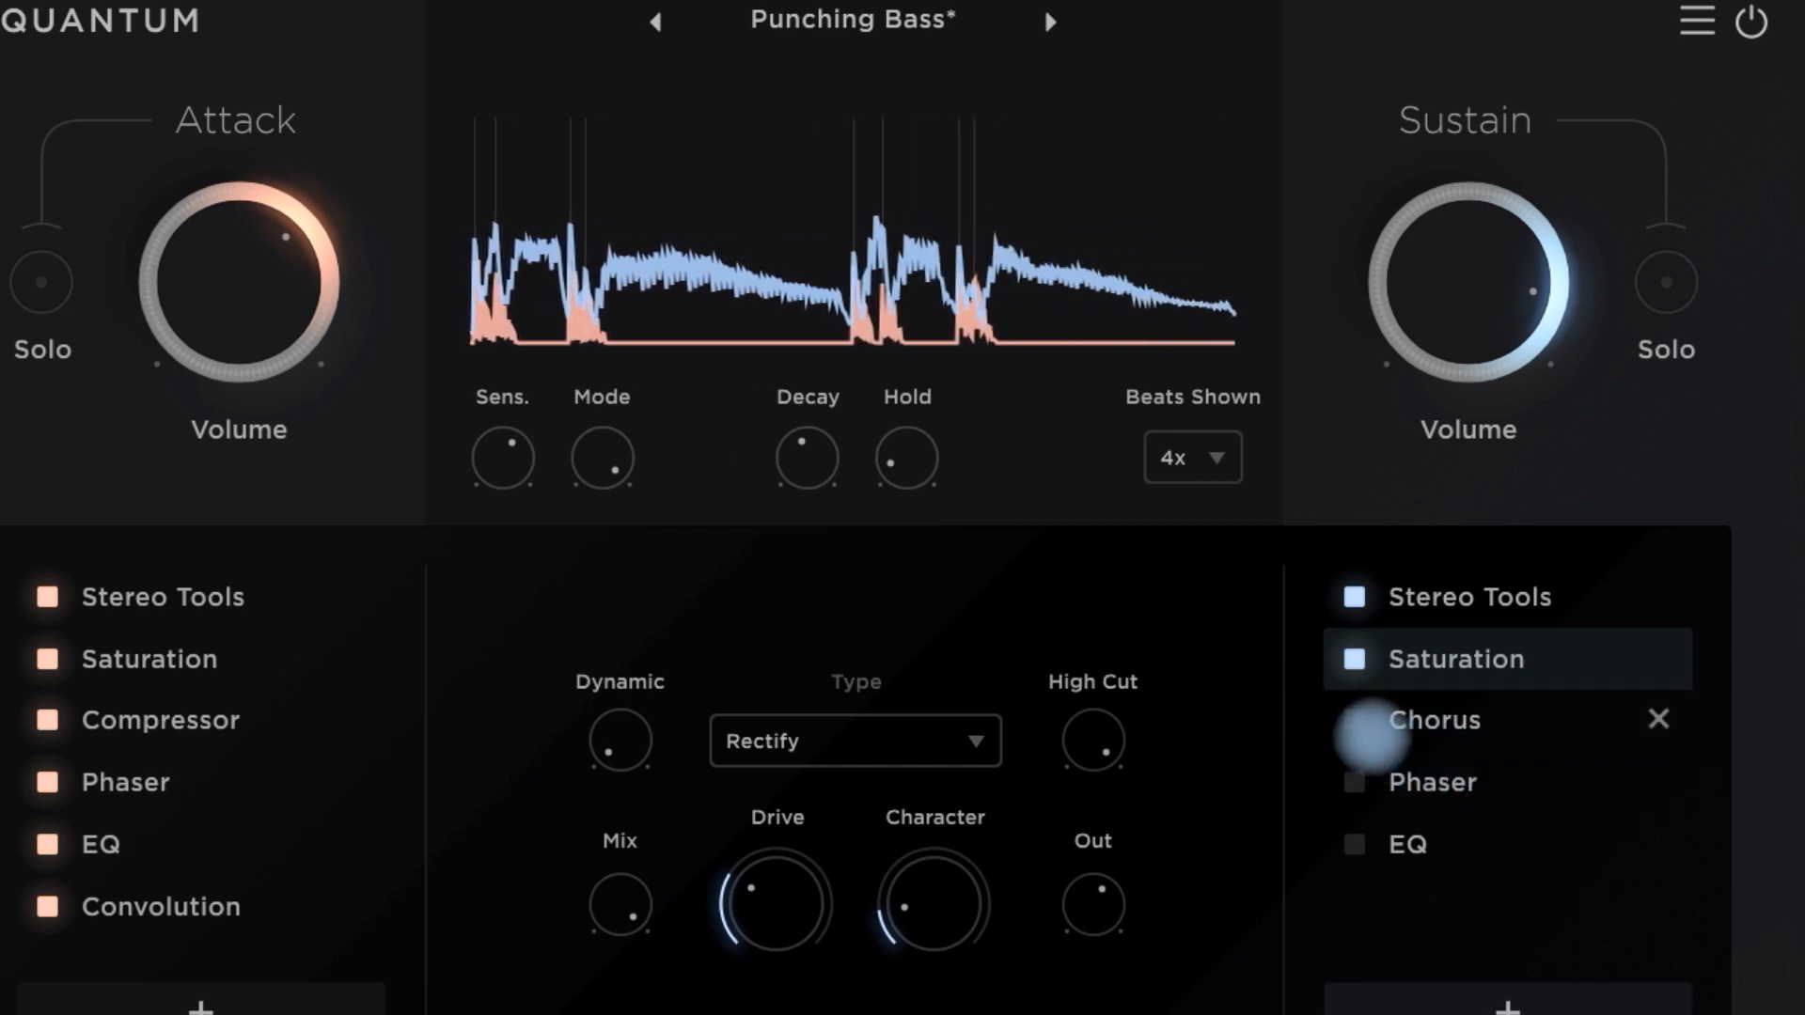
left_click(1353, 720)
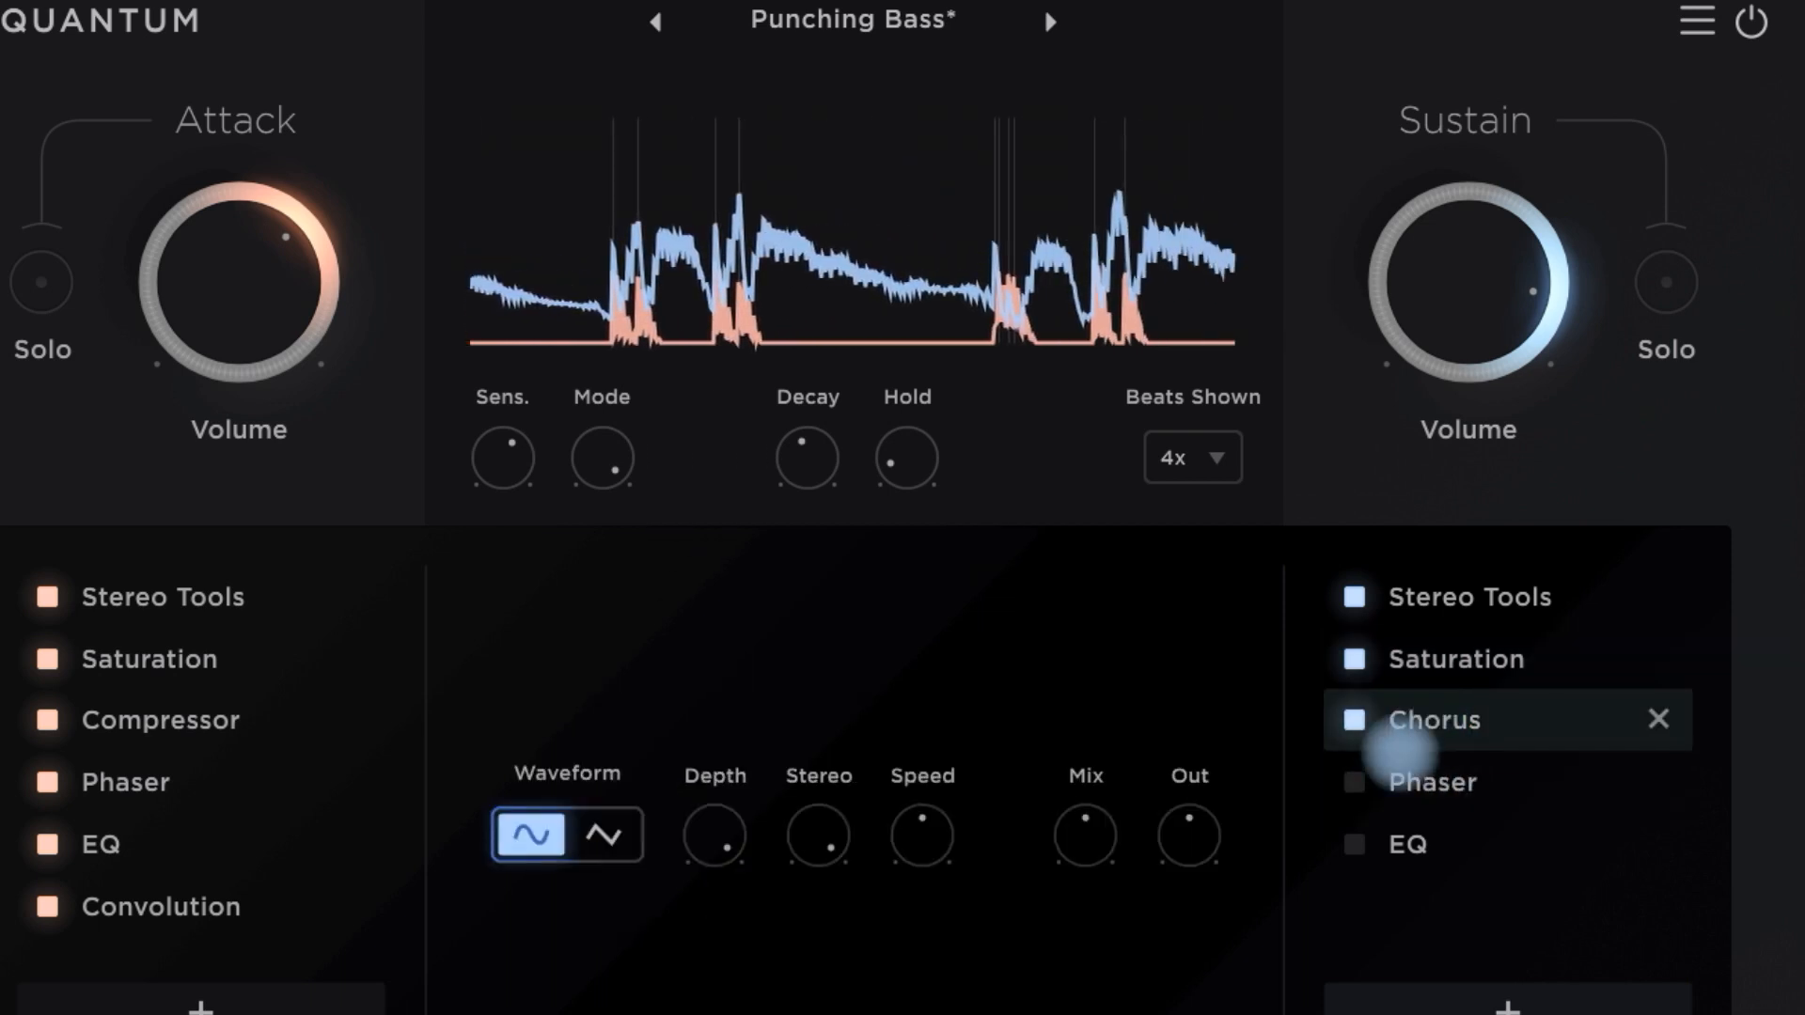
left_click(1353, 782)
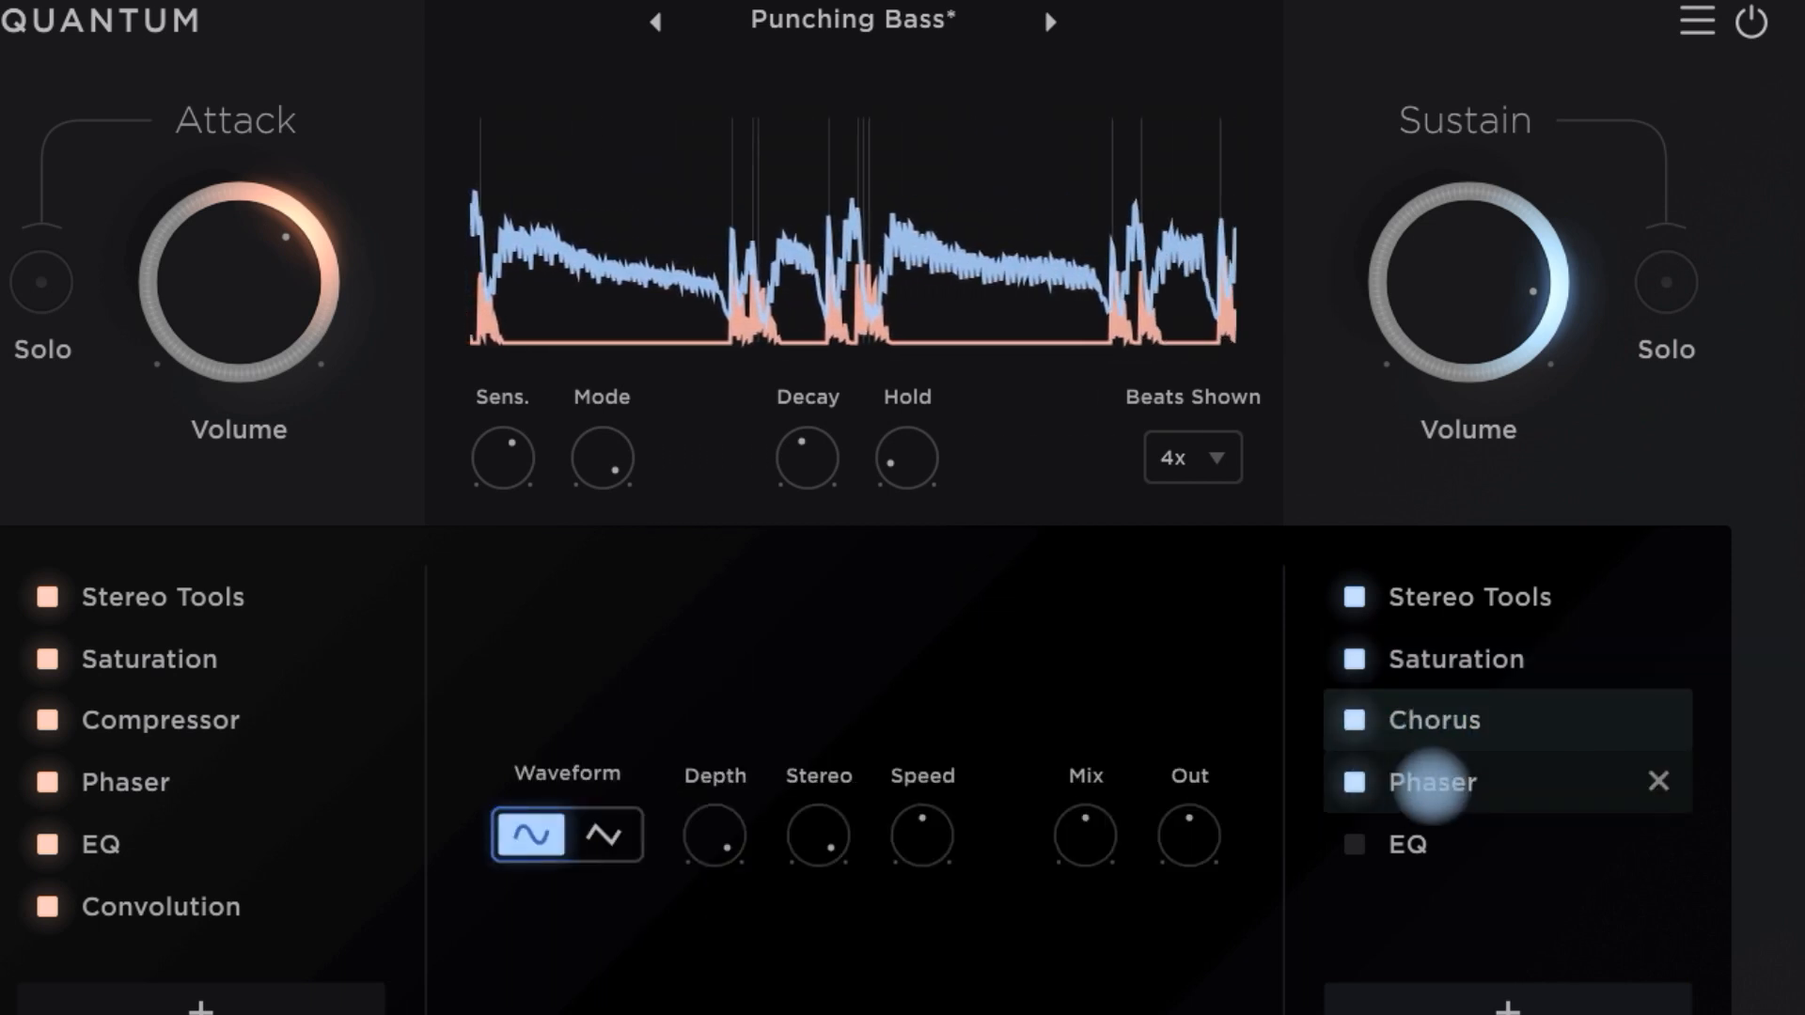
left_click(1353, 843)
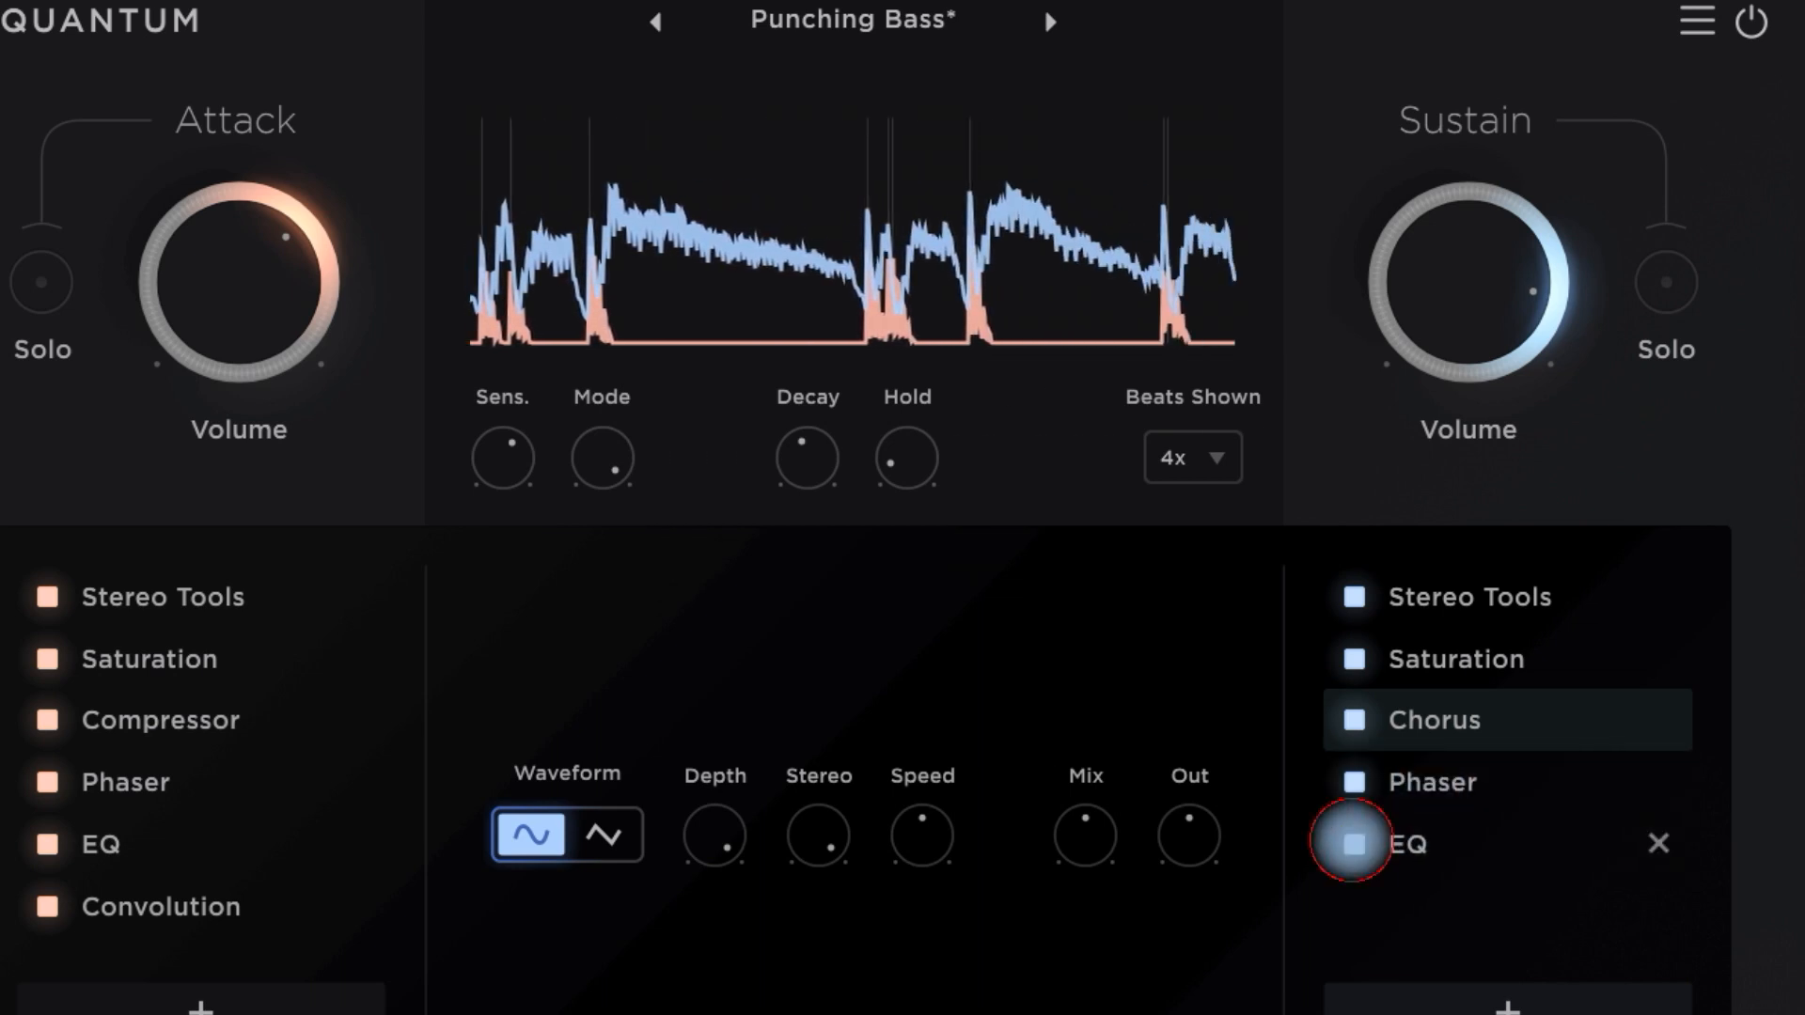
left_click(1352, 842)
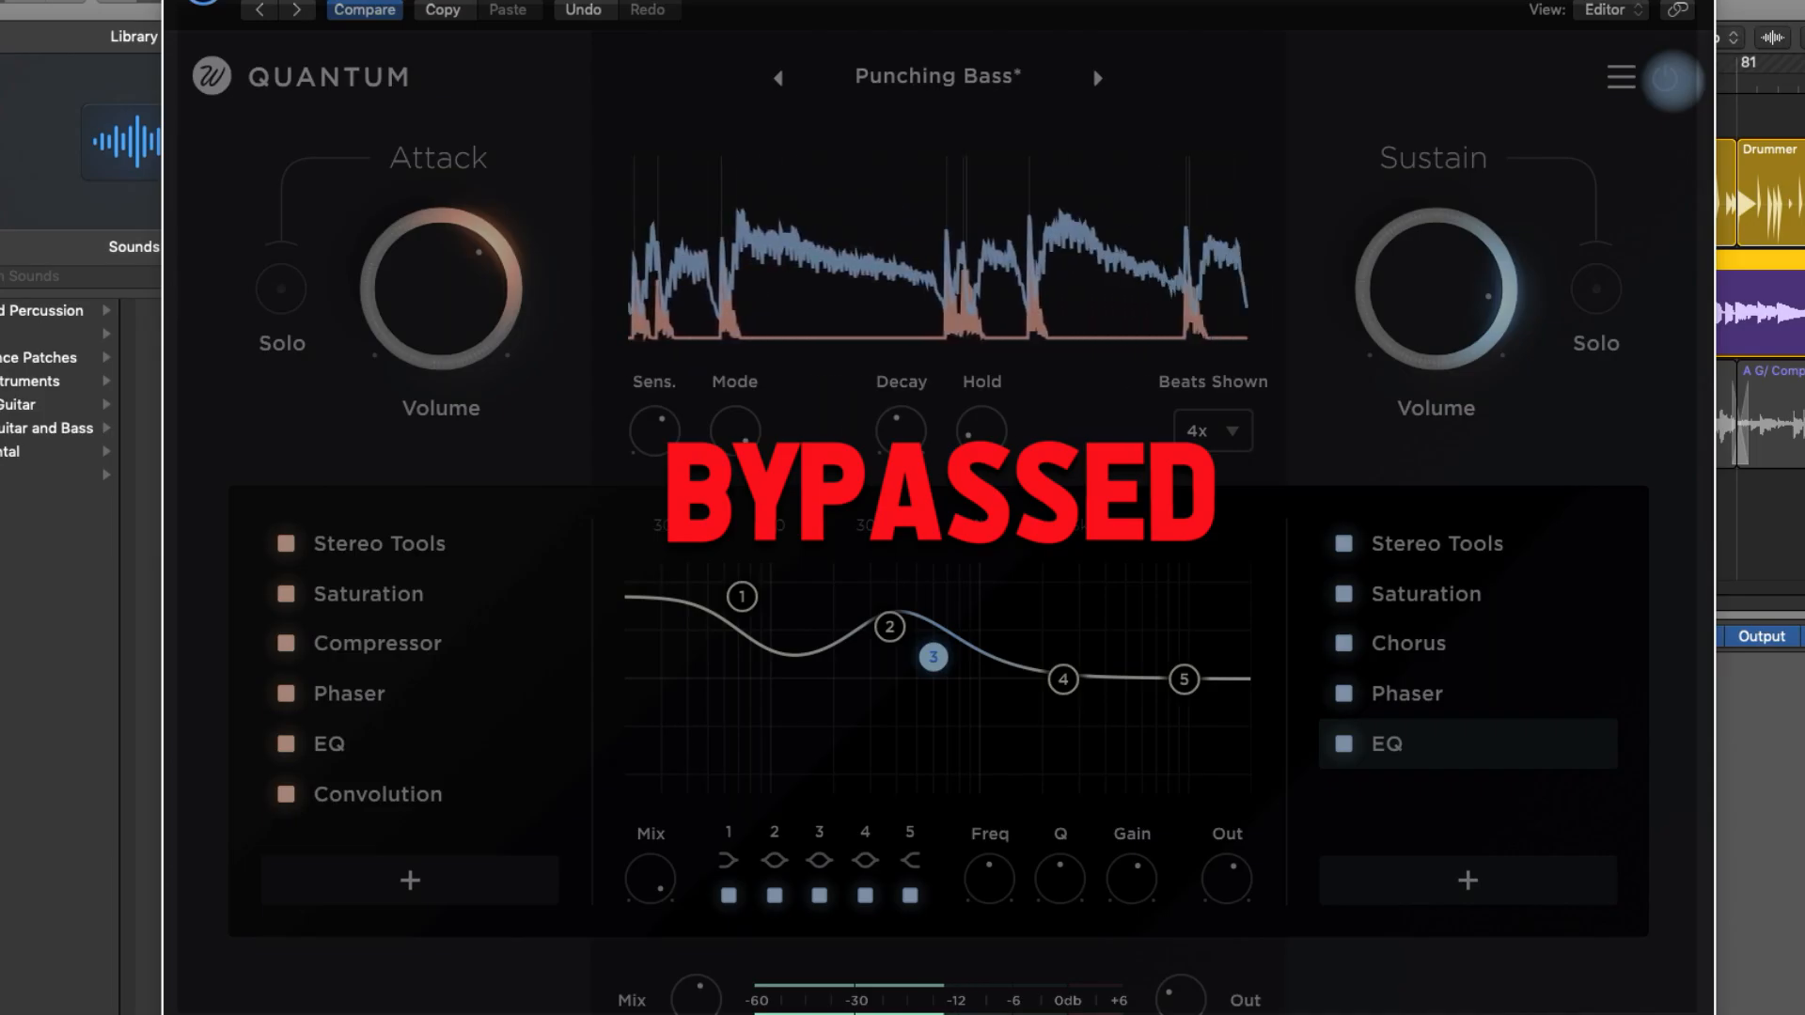
- Toggle the bypass of the Punching Bass processing repeatedly to compare the dry and processed bass
left_click(1665, 79)
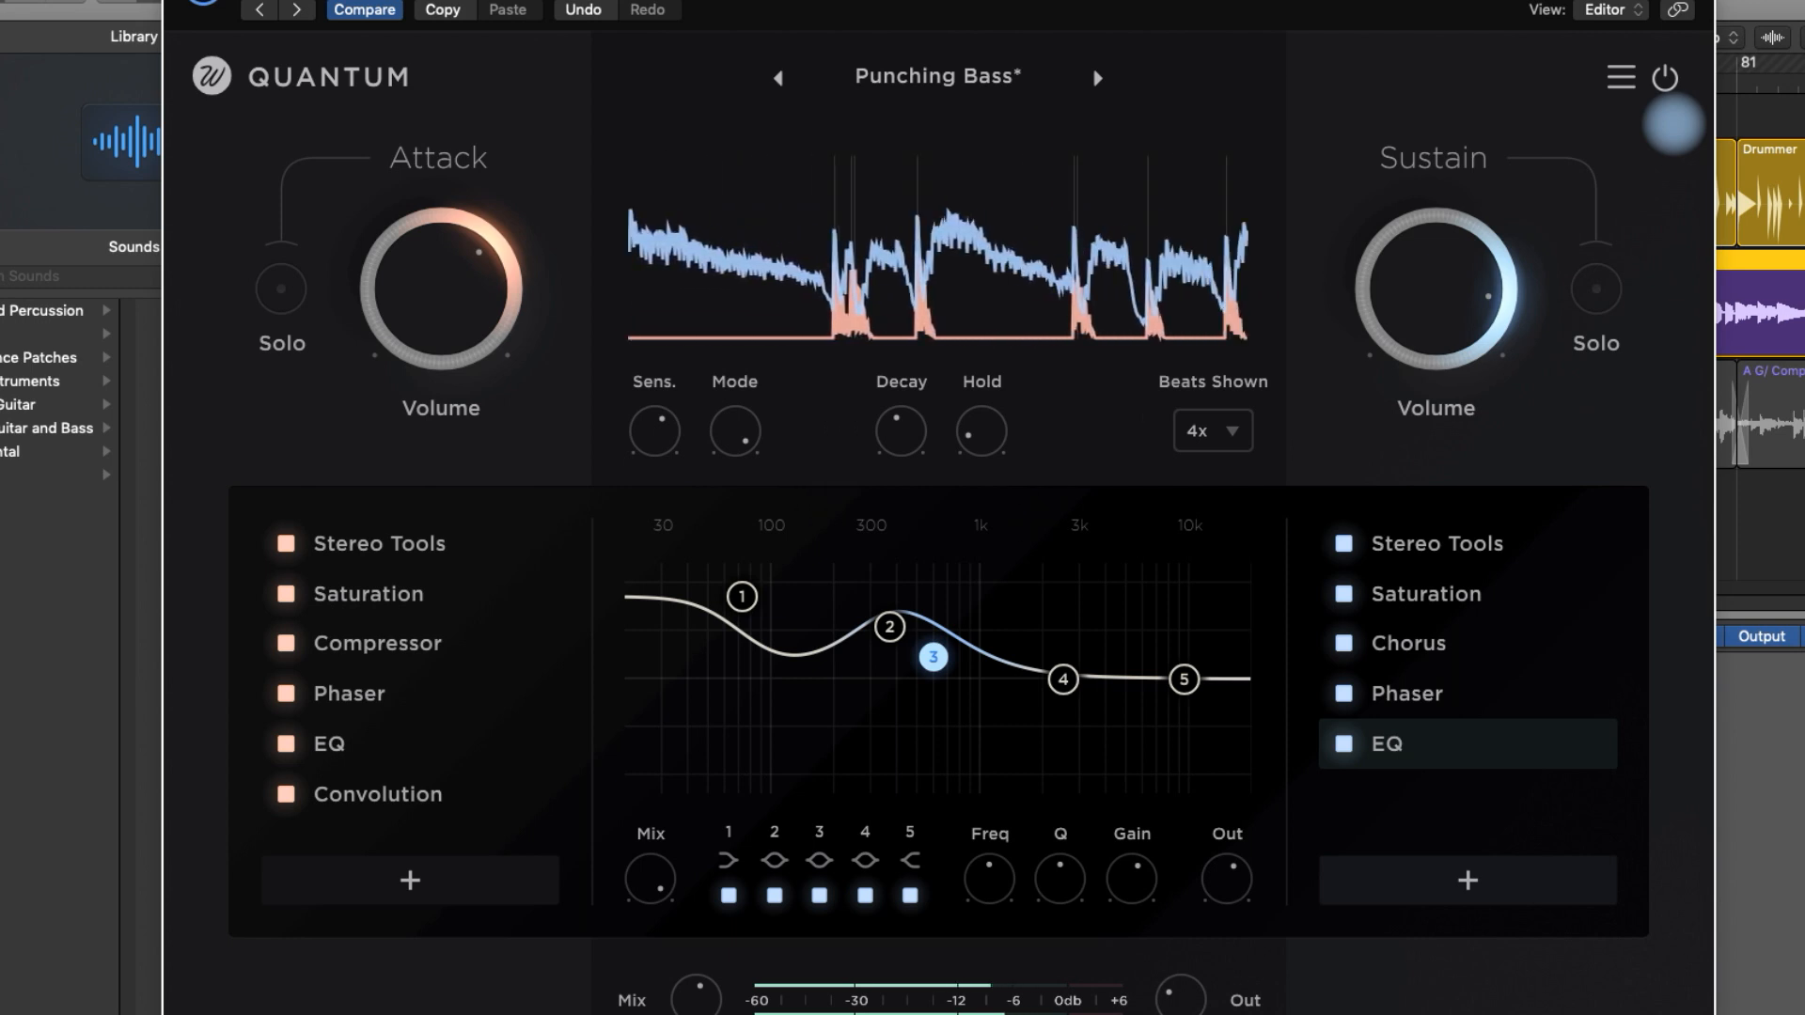
left_click(1663, 79)
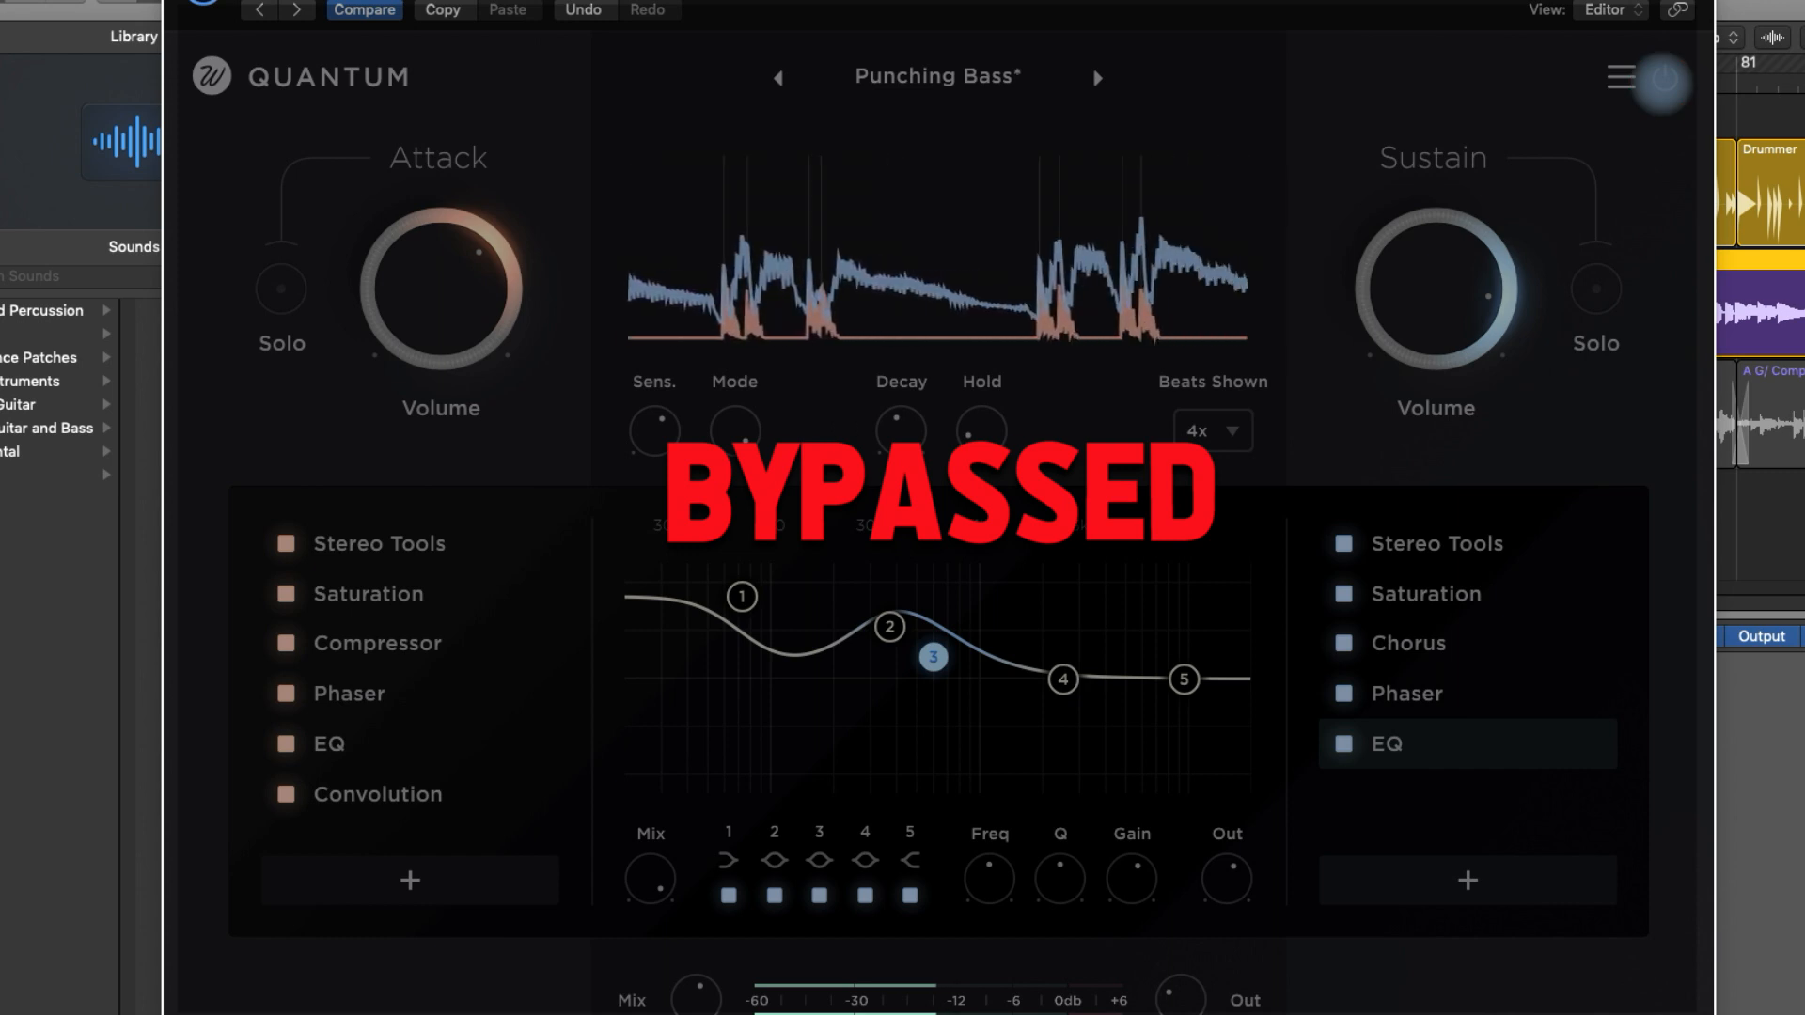
left_click(1663, 82)
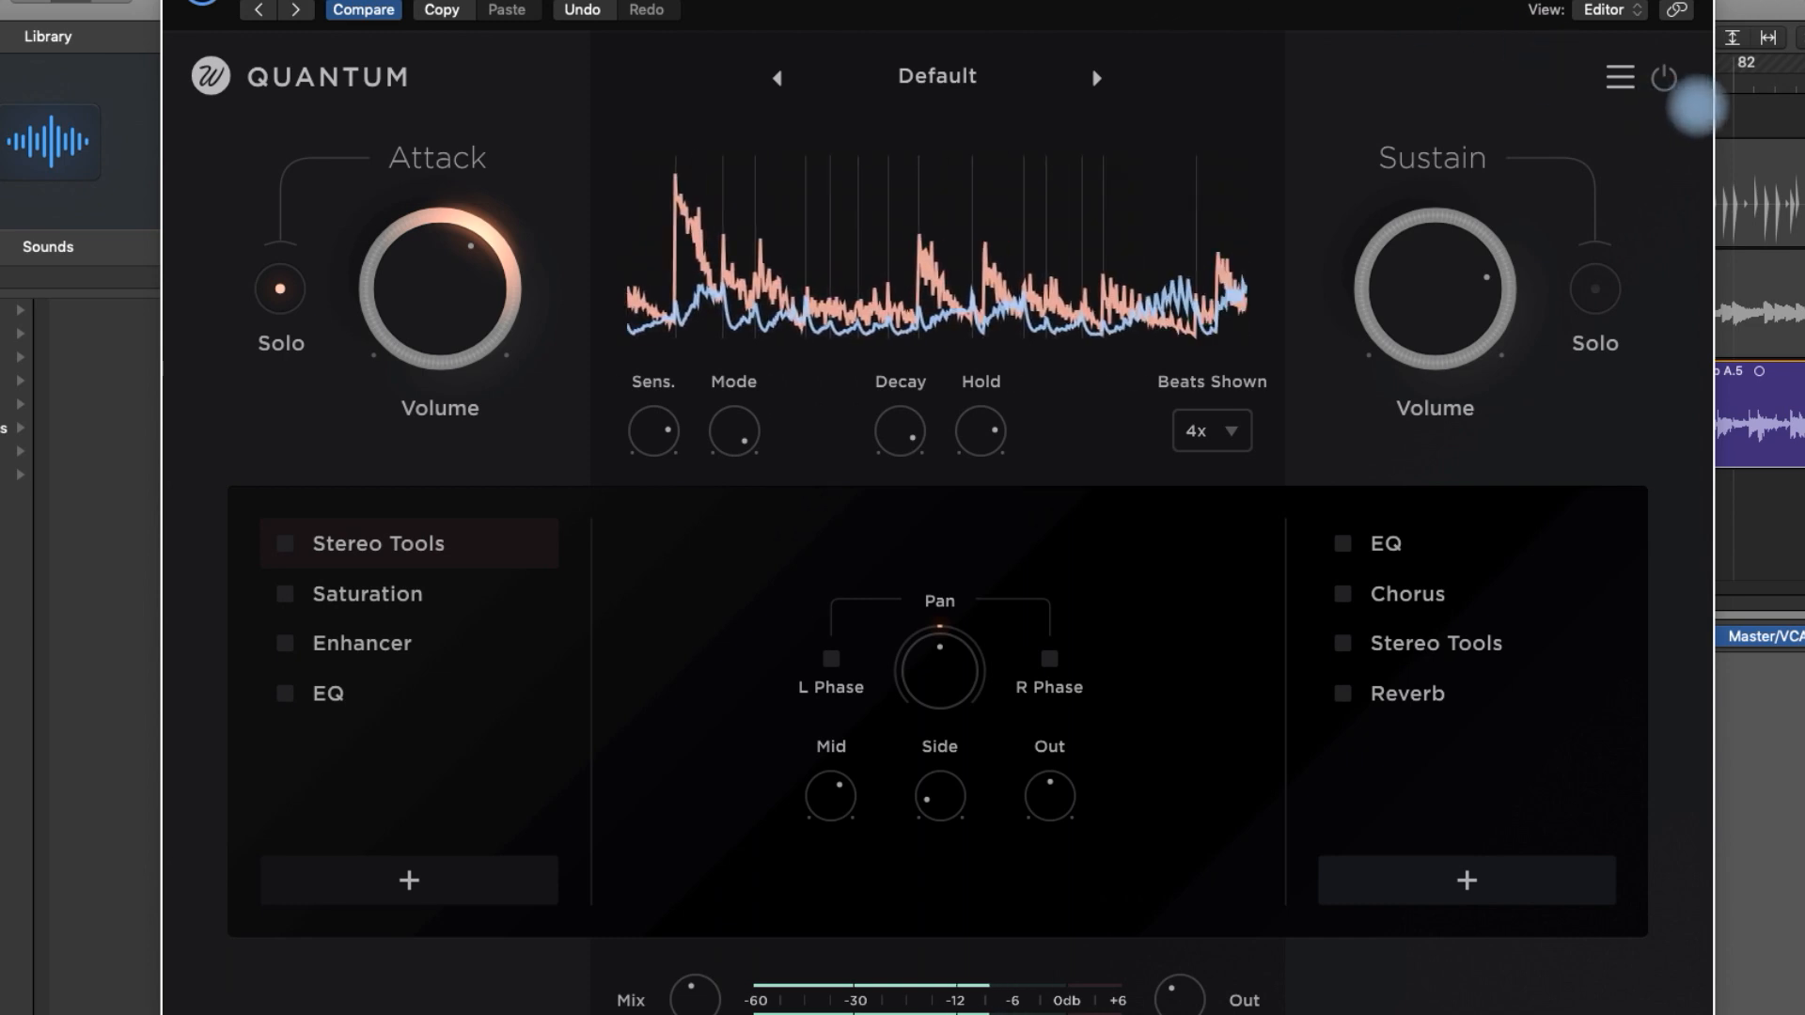
- Toggle the Default instance's bypass, solo its Attack signal, and enable Stereo Tools in the Attack chain to check its levels
left_click(1663, 79)
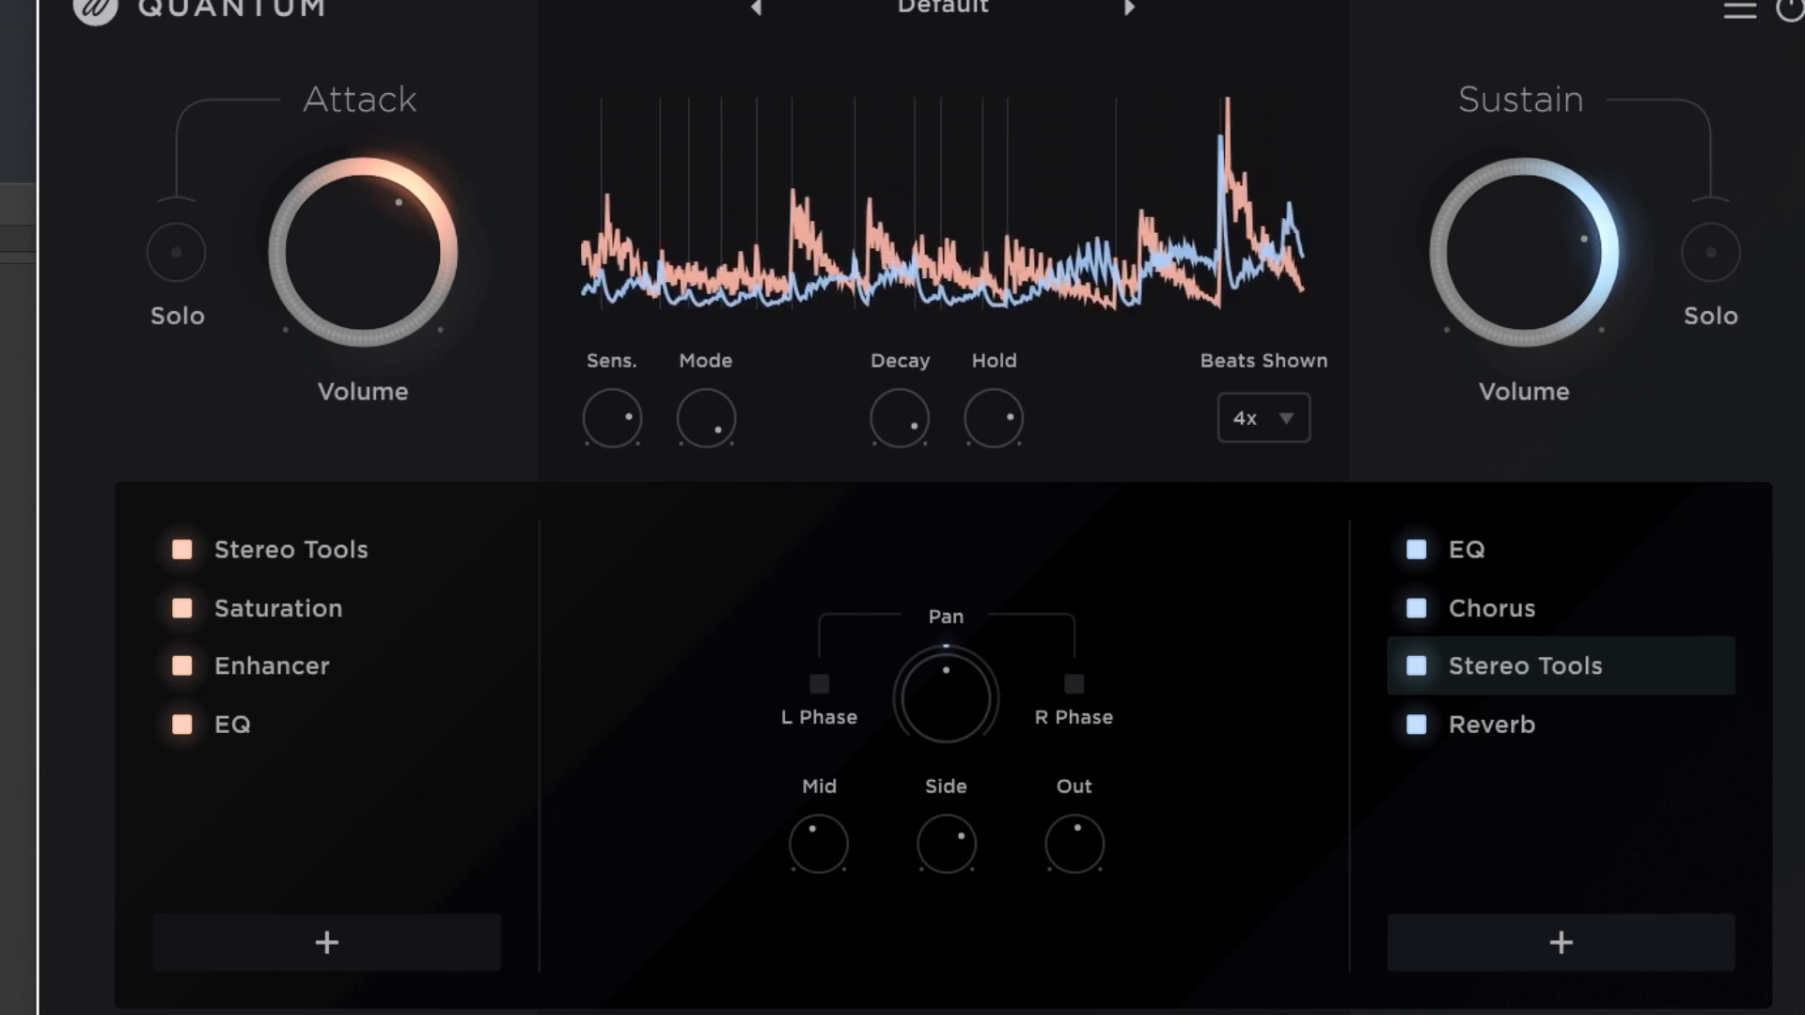
left_click(176, 252)
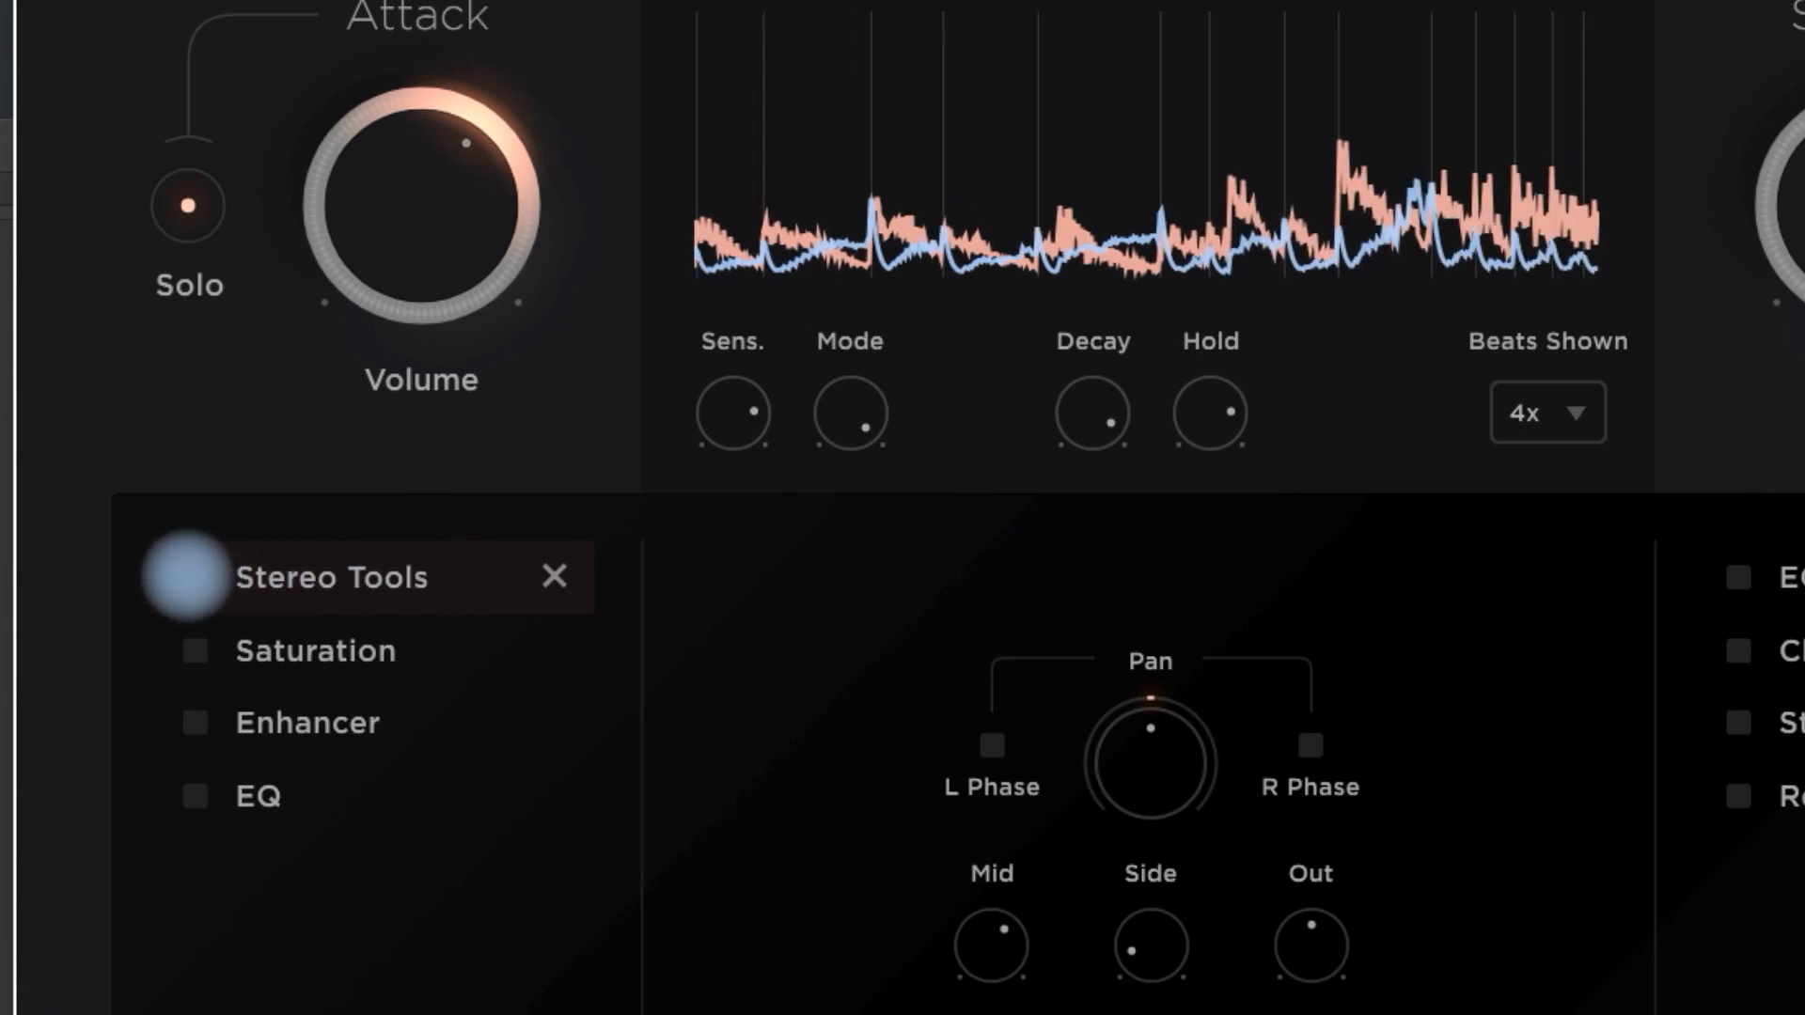
left_click(188, 573)
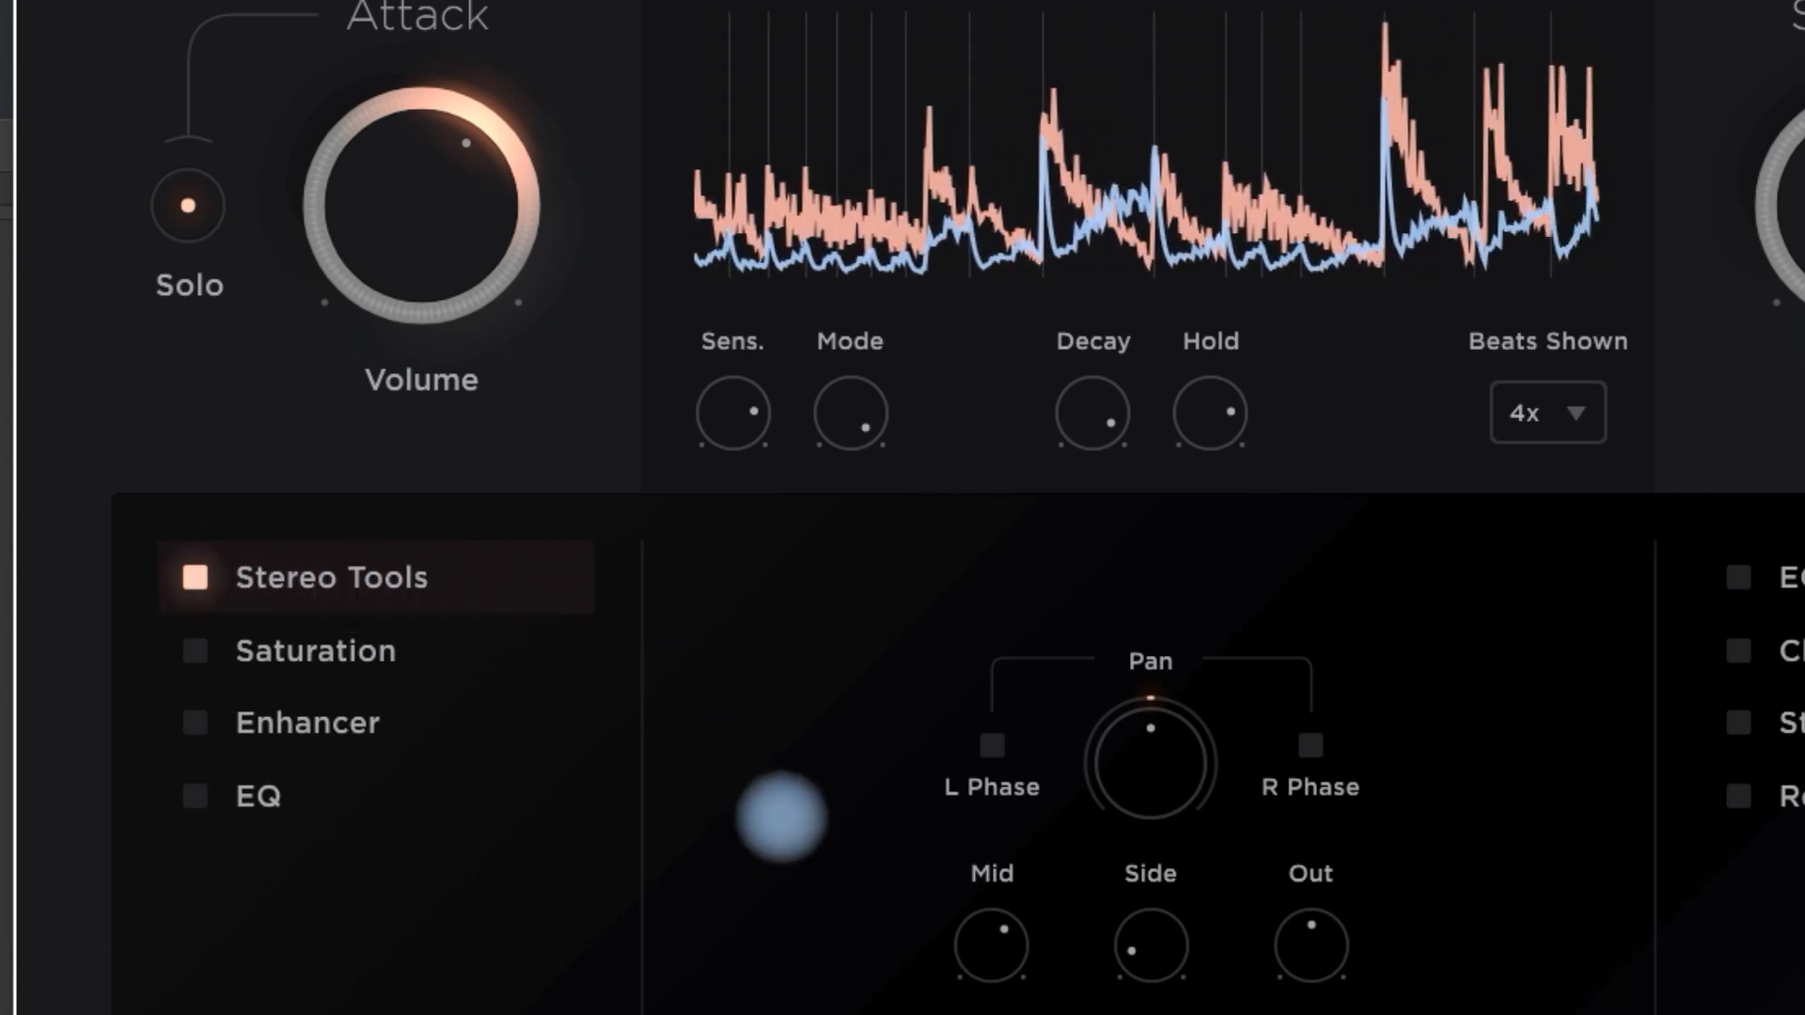
mouse_move(1141, 951)
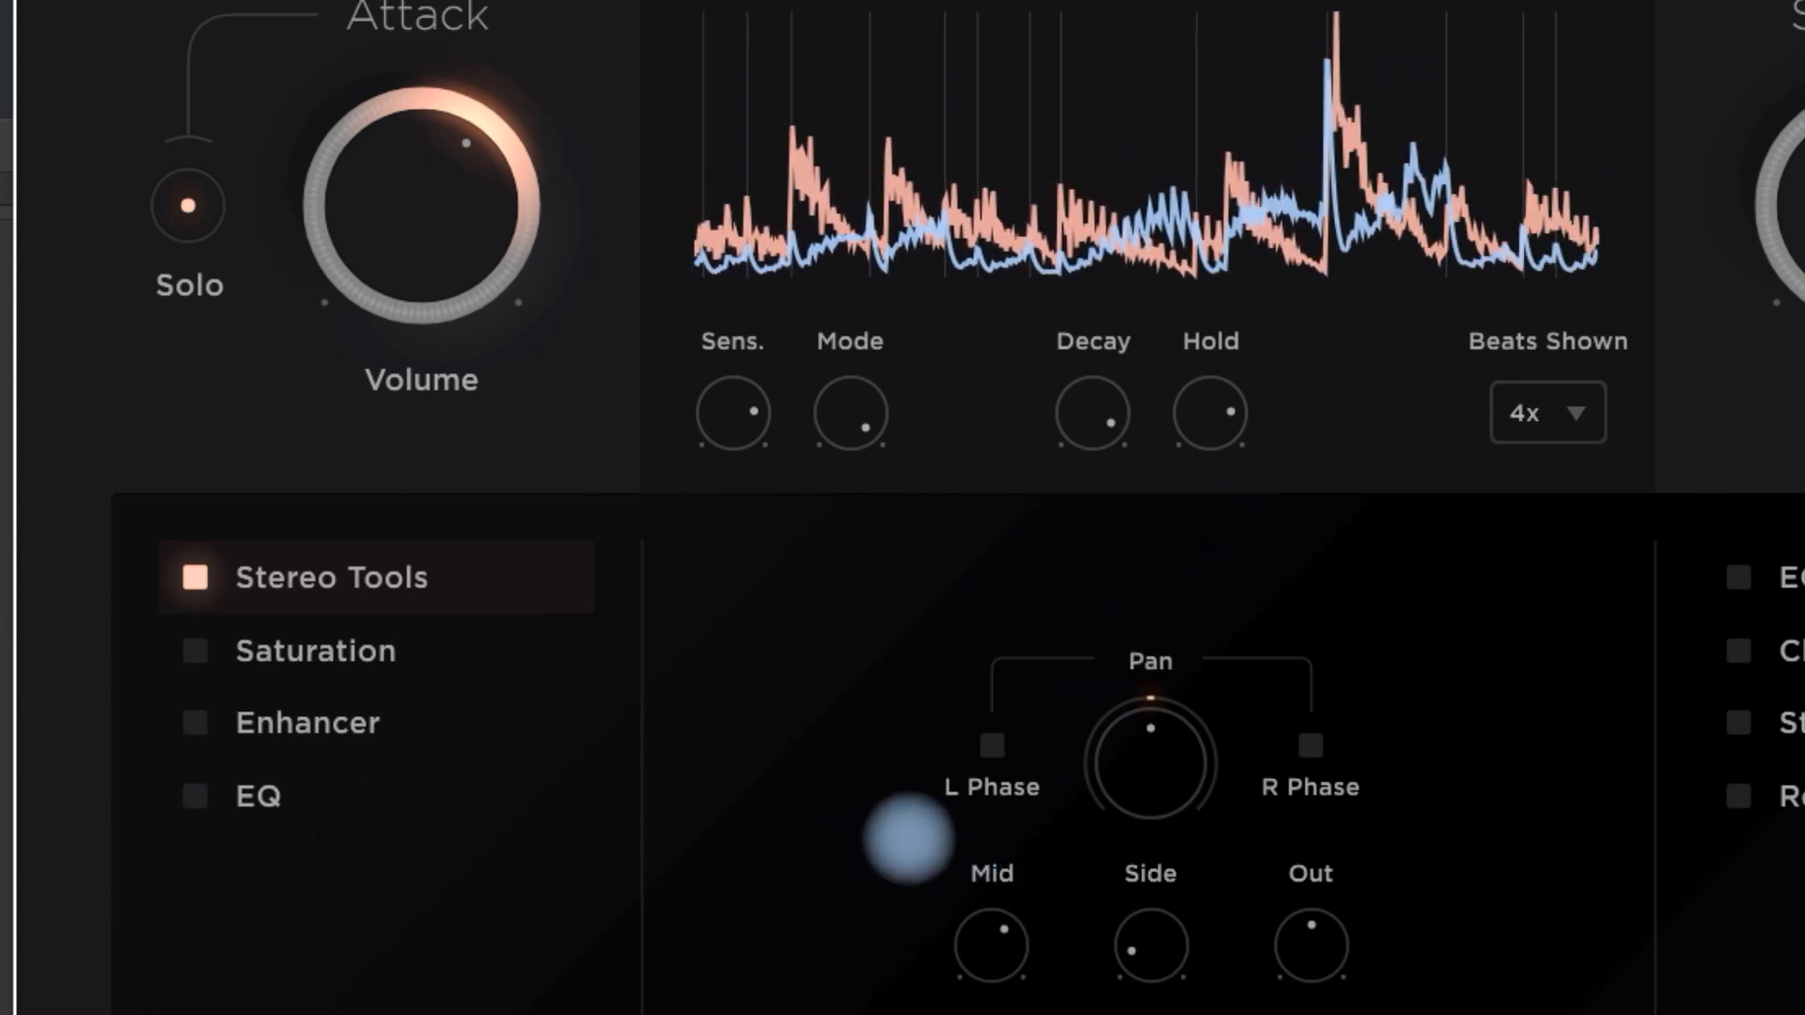
- Enable Saturation in the Attack chain and display its settings to check the Drive amount
left_click(195, 651)
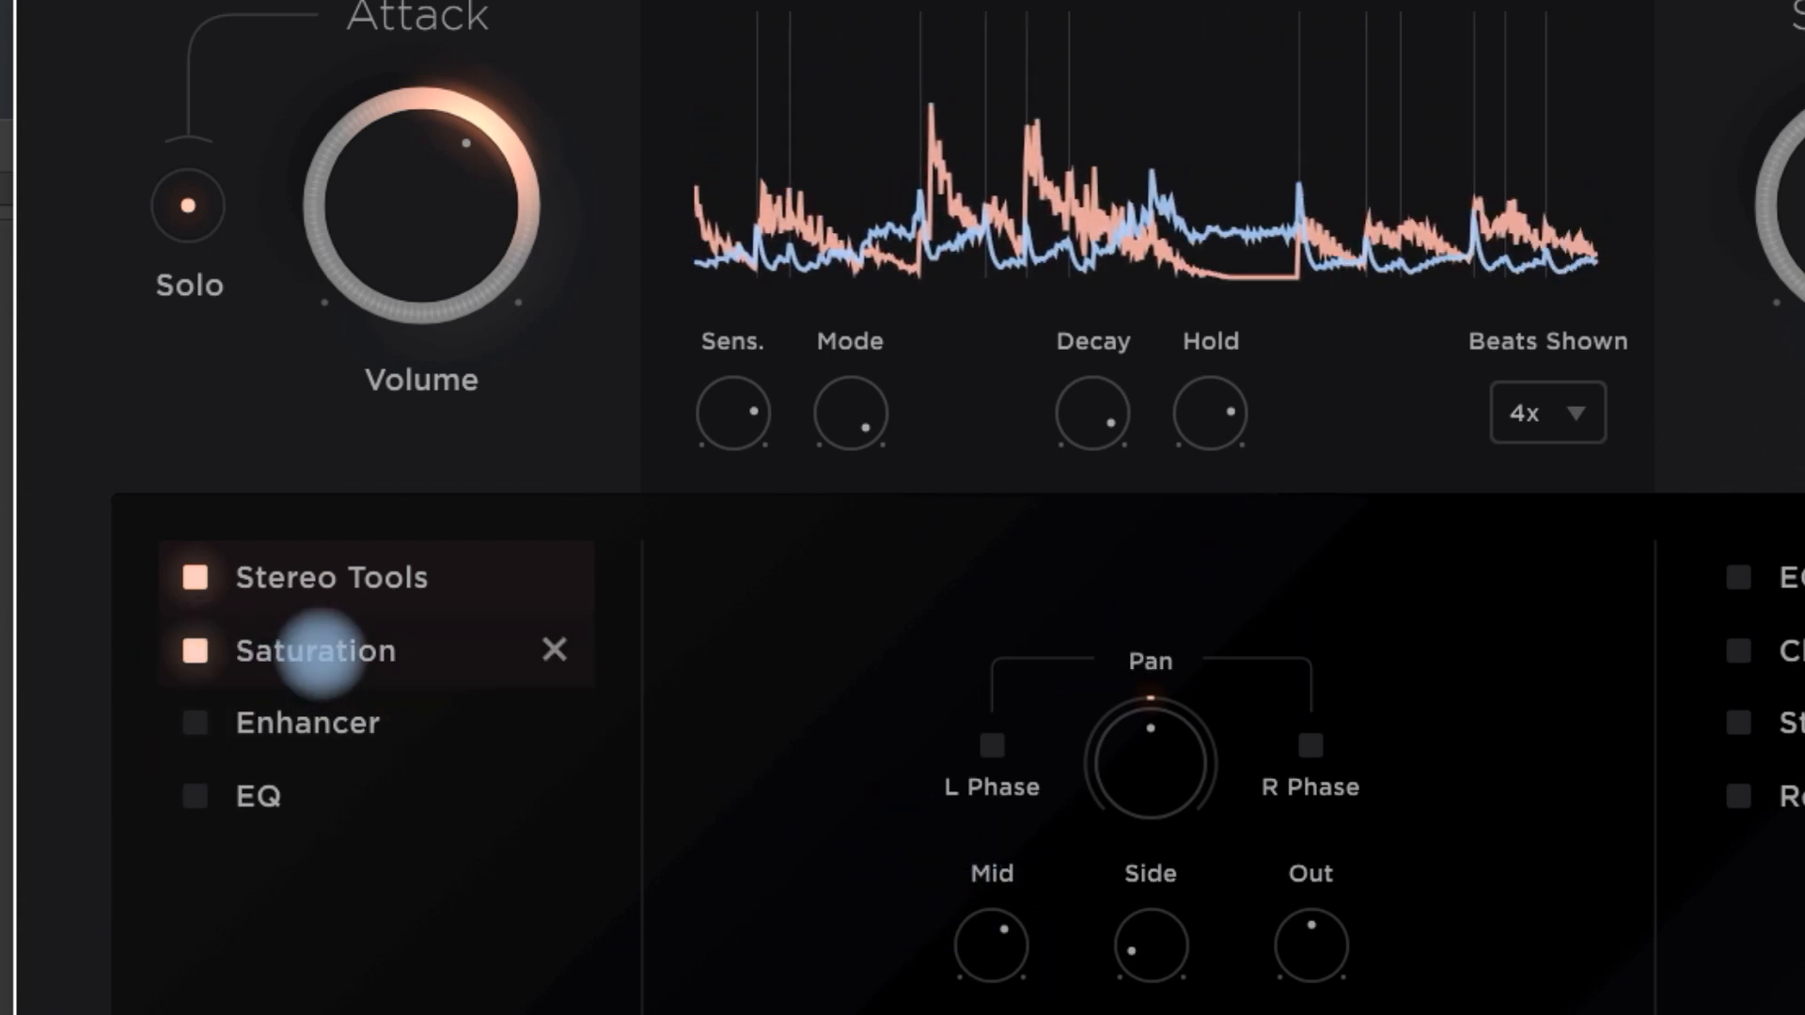
left_click(305, 650)
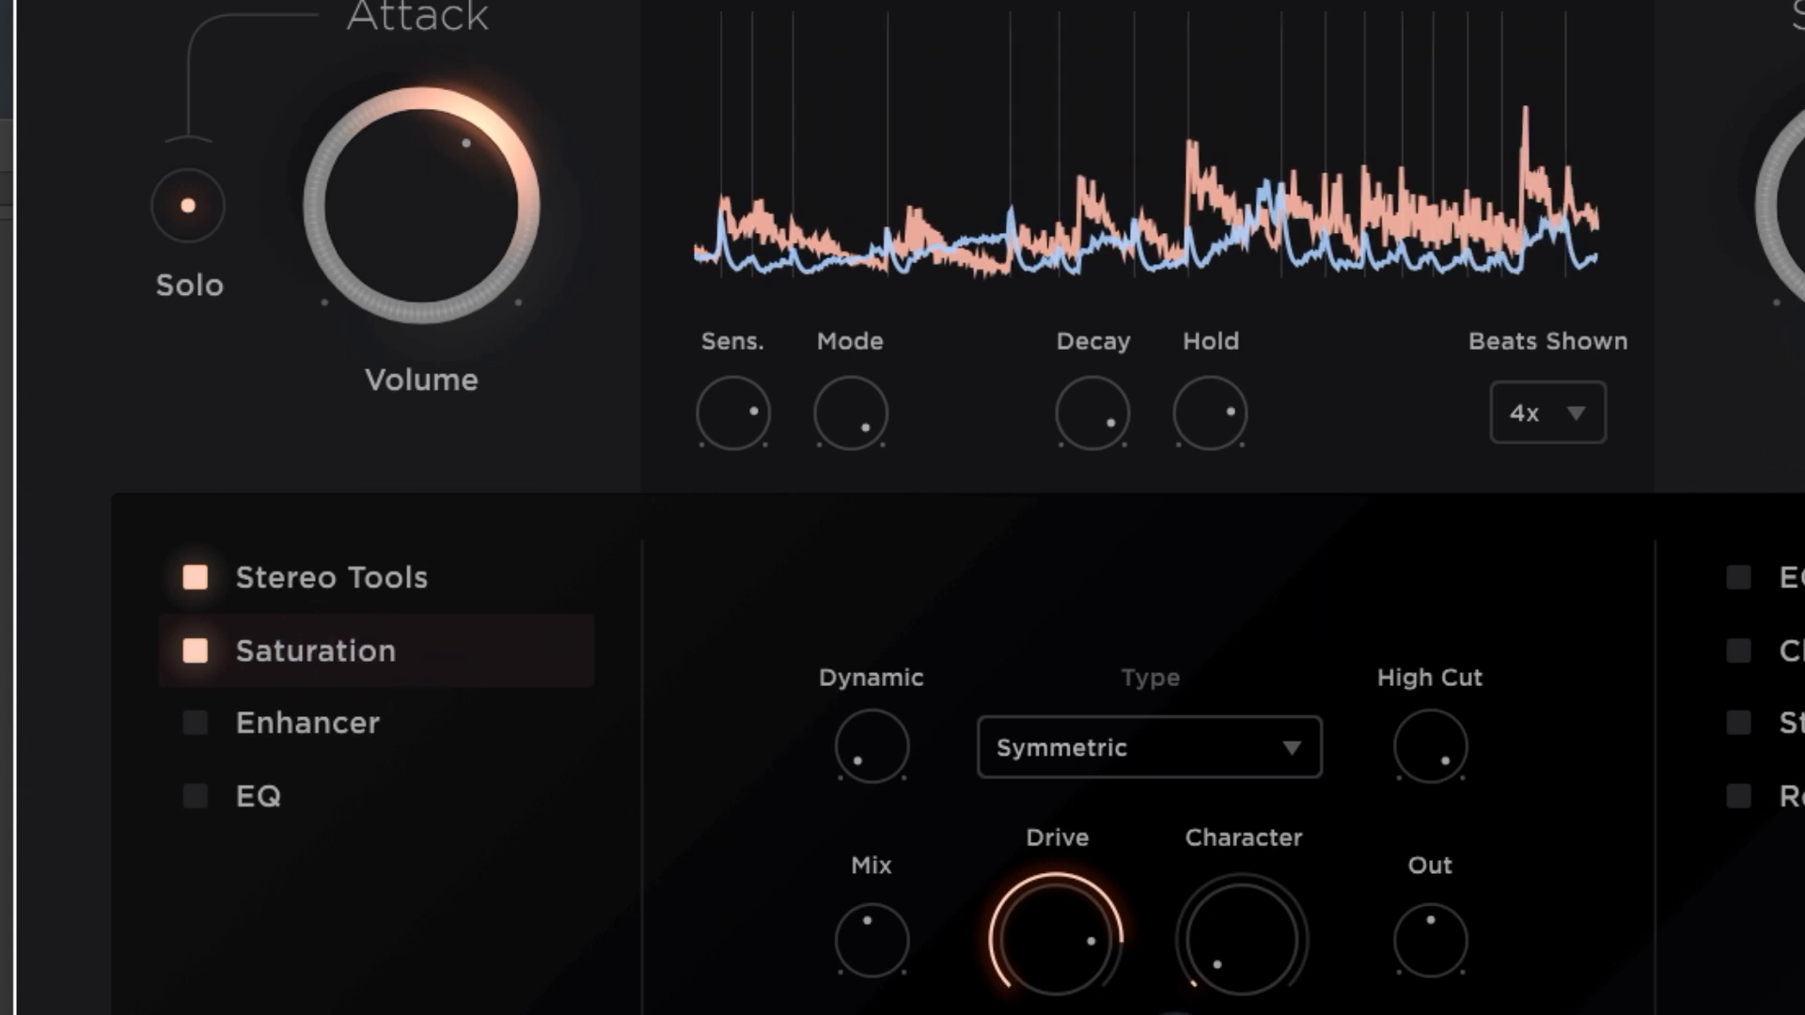
mouse_move(1053, 954)
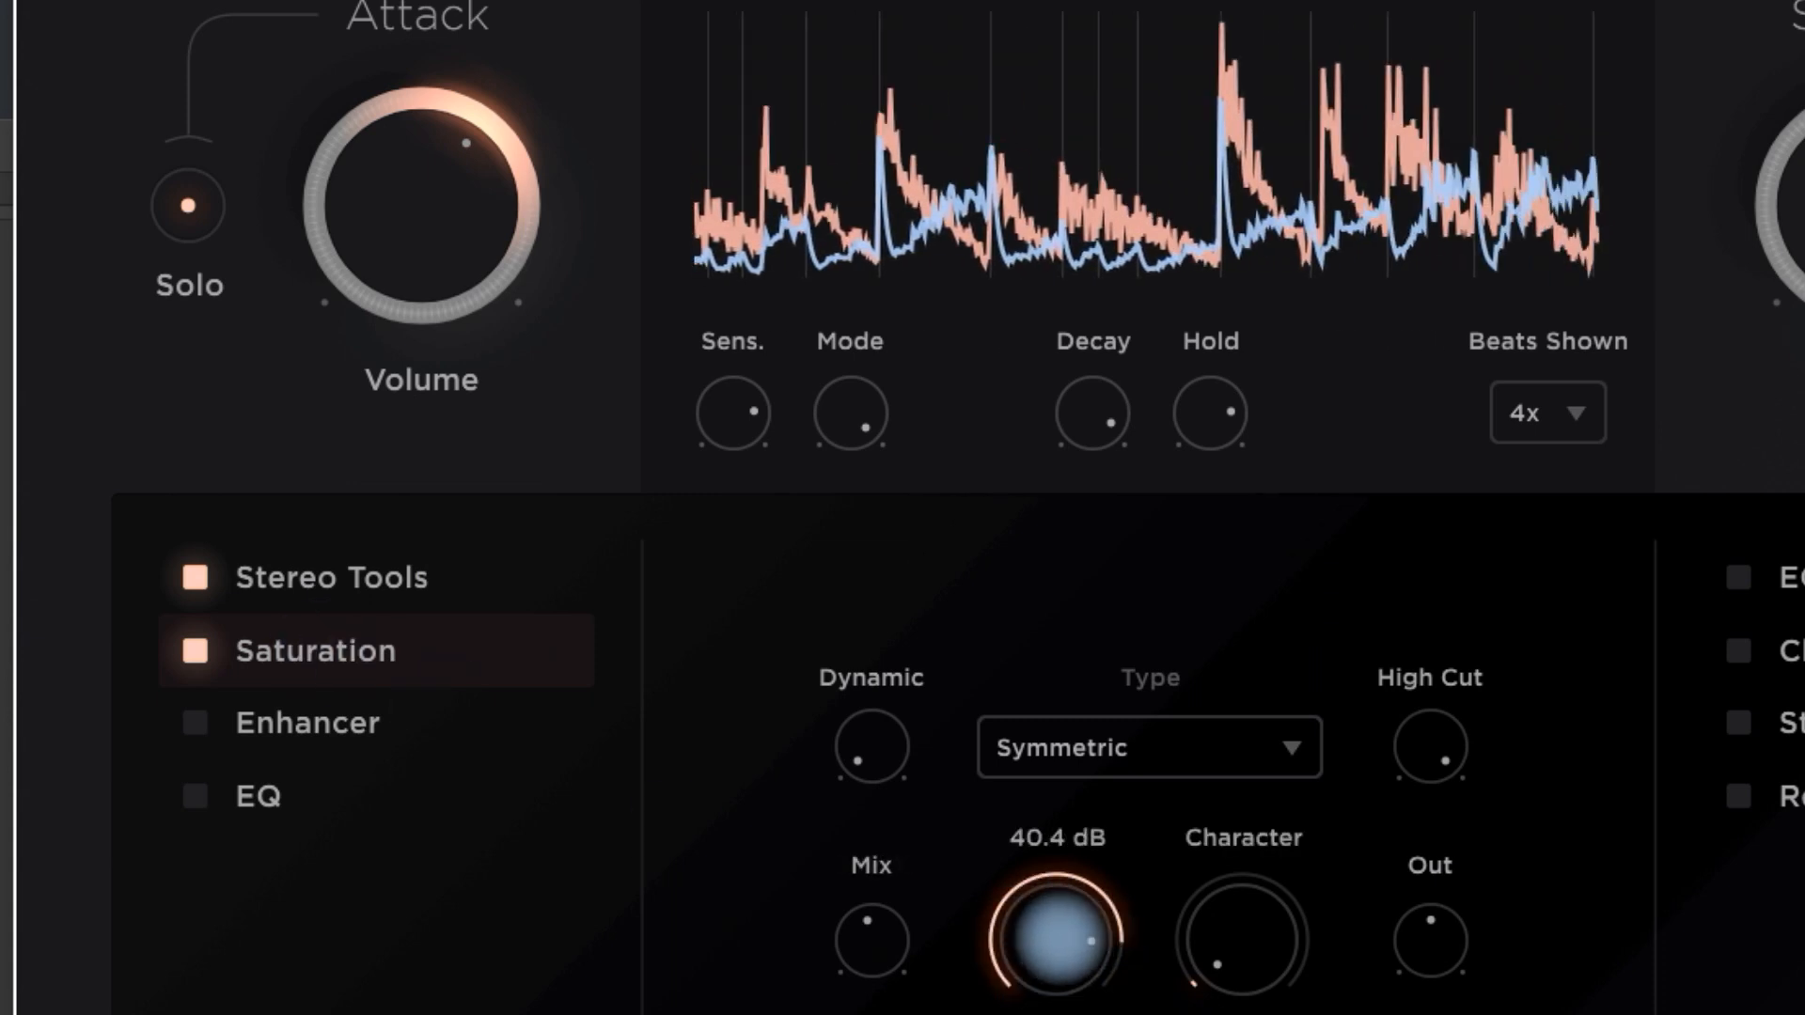
- Enable the Enhancer and EQ in the Attack chain and display the settings of both effects
left_click(319, 729)
left_click(186, 724)
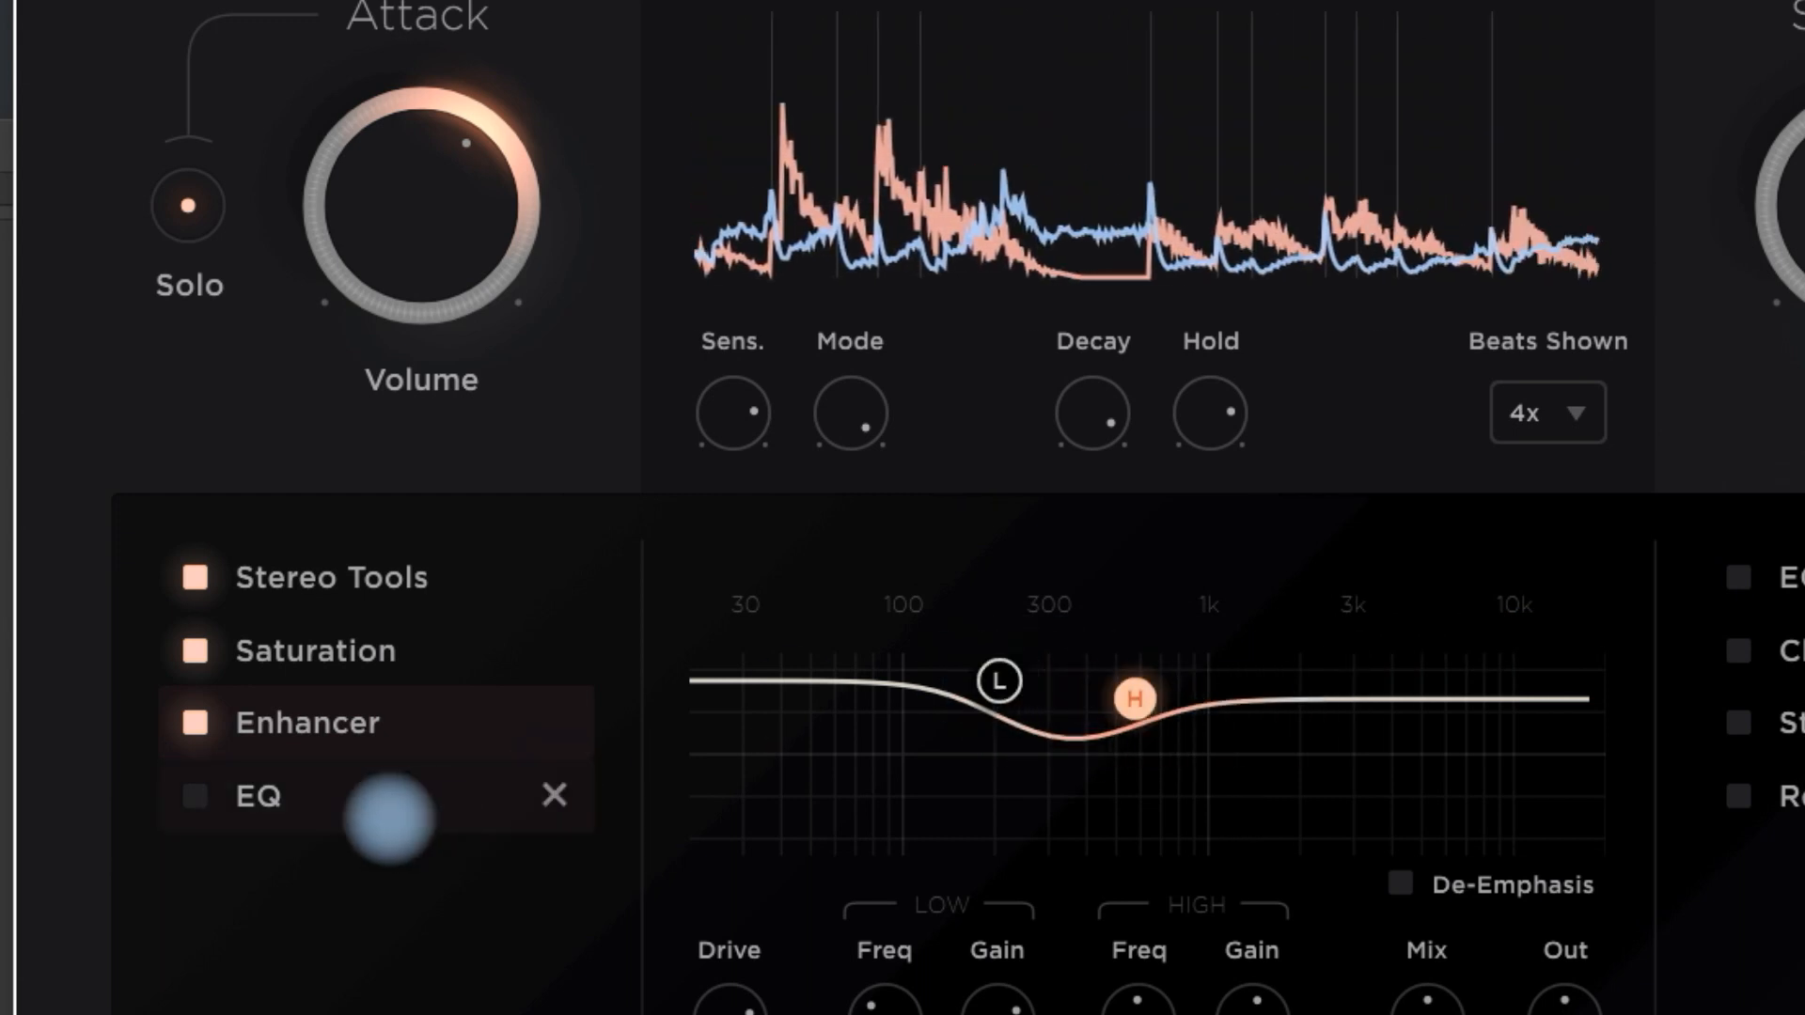
left_click(249, 795)
left_click(192, 795)
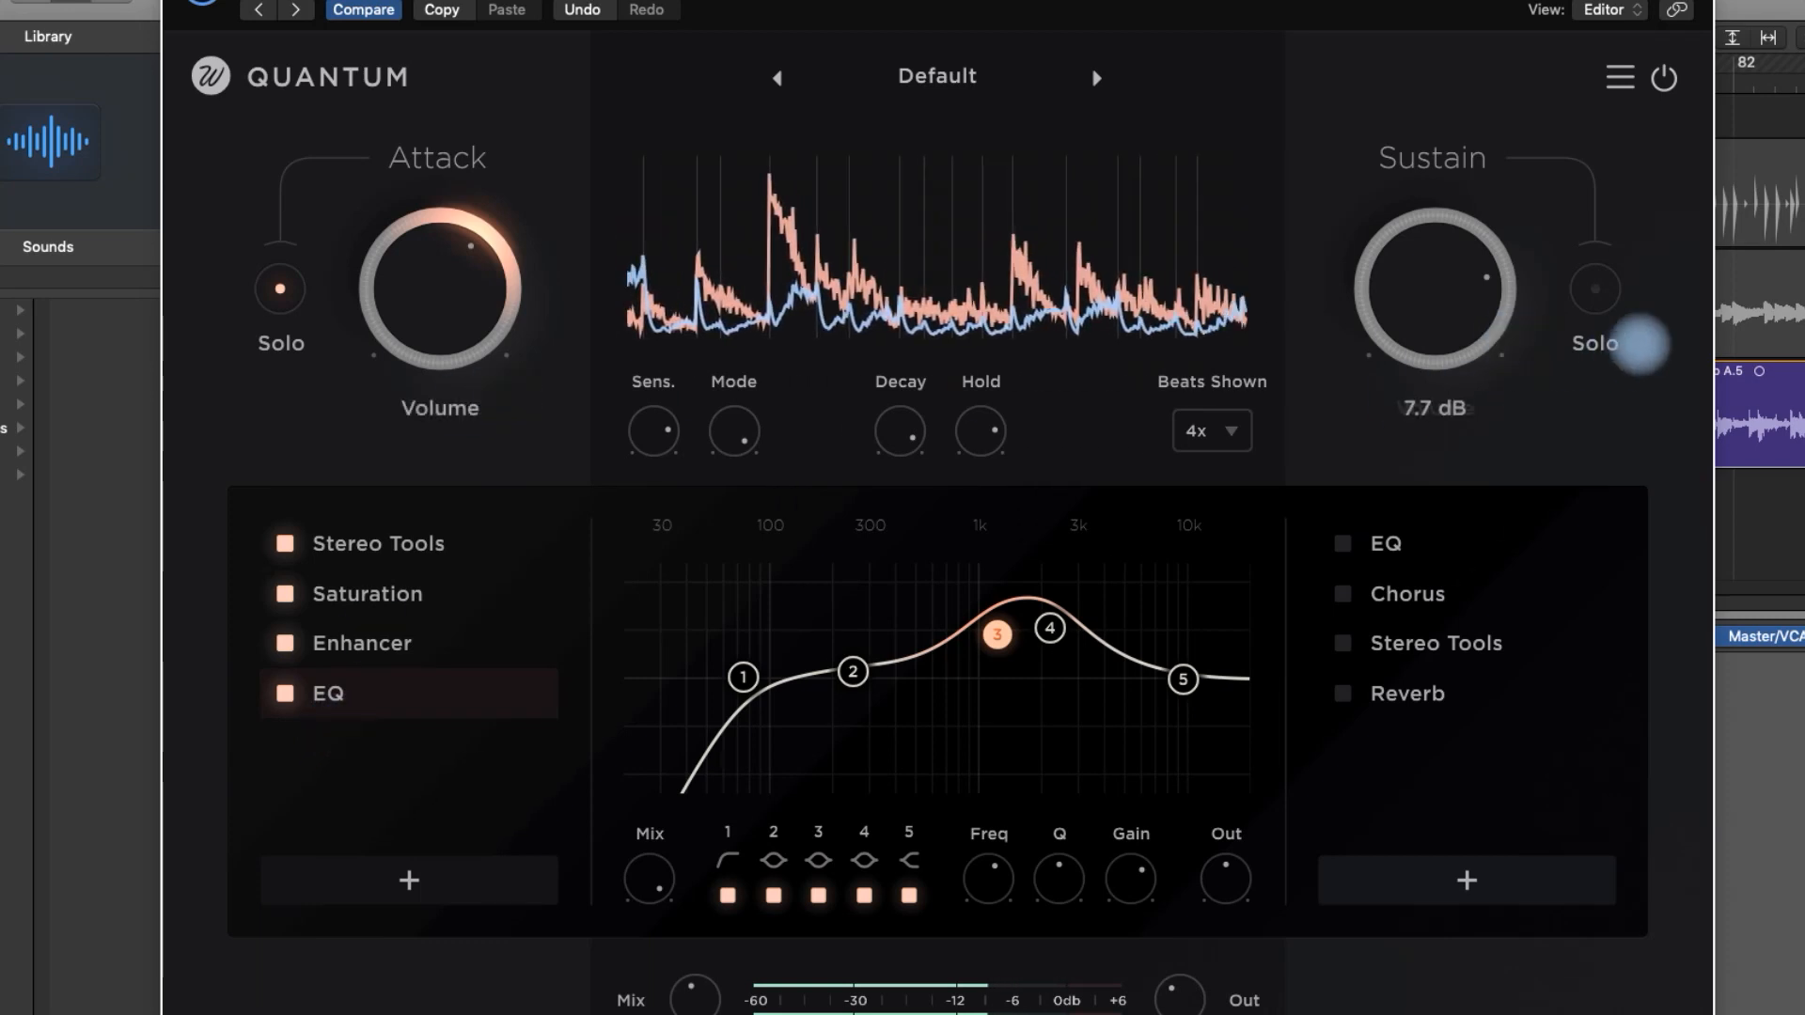
- Solo the Sustain signal, then enable EQ and Chorus in its chain and display their settings
left_click(1596, 291)
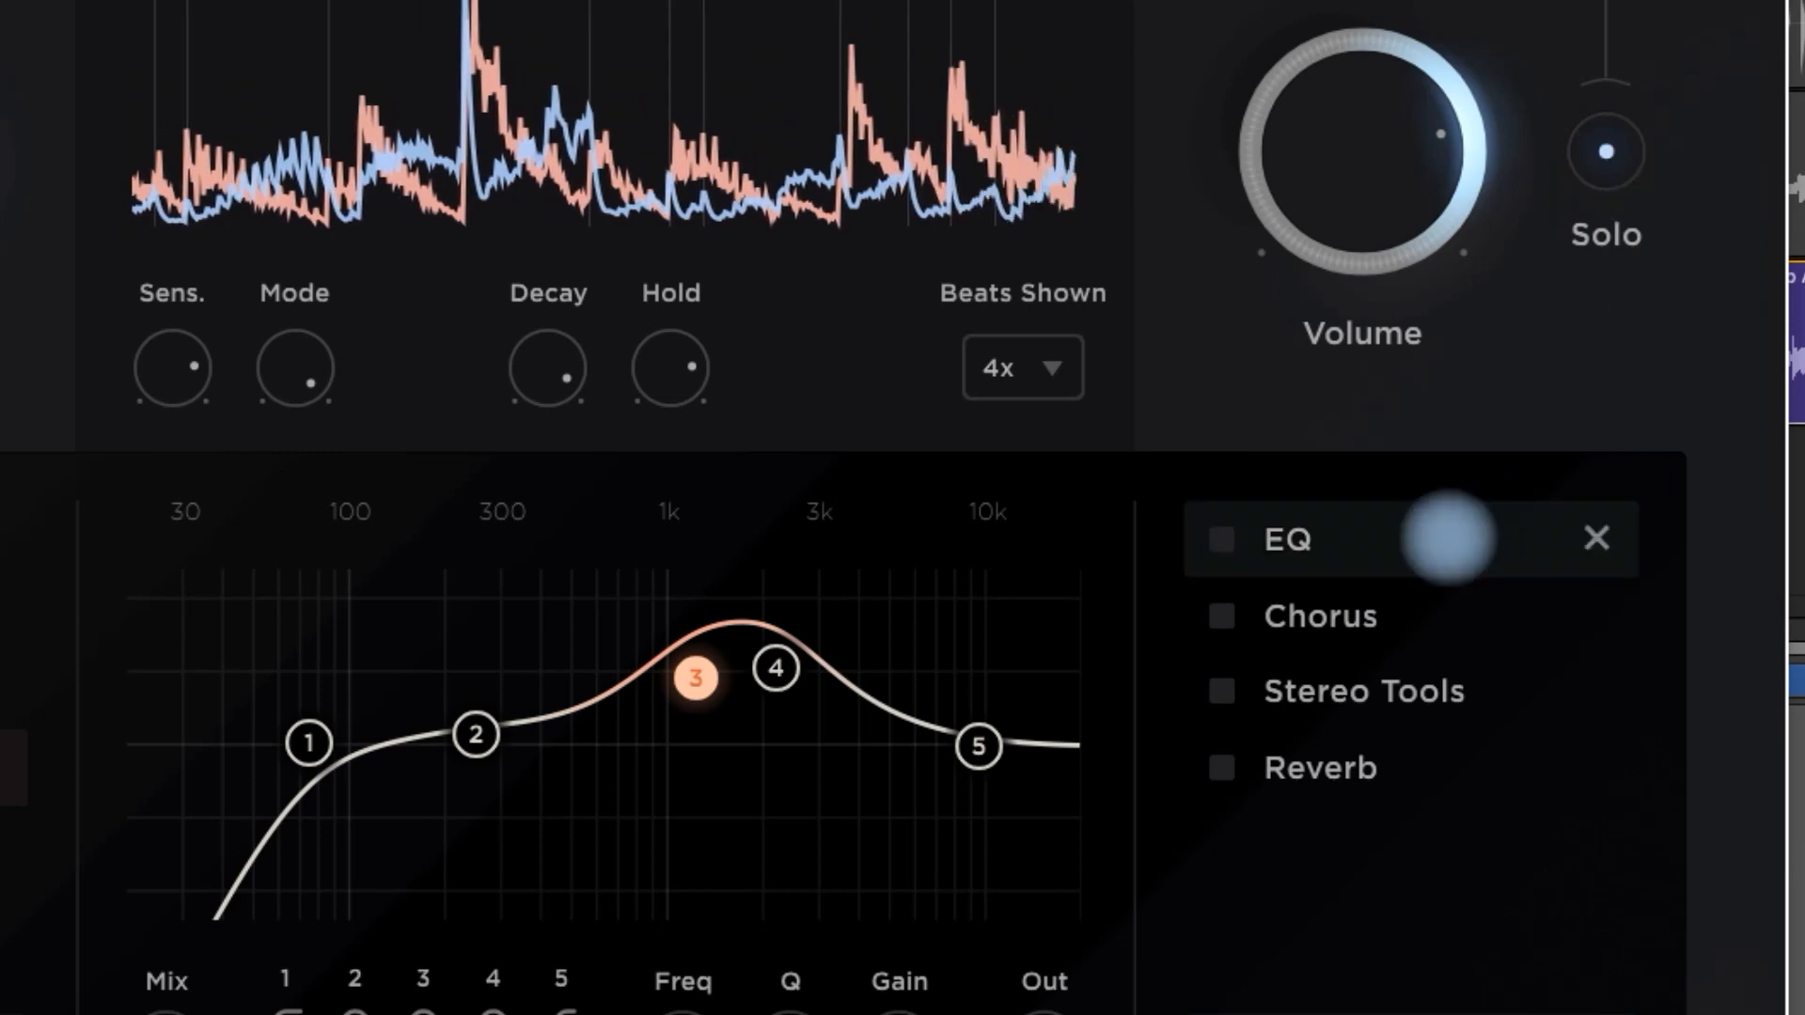
left_click(1221, 539)
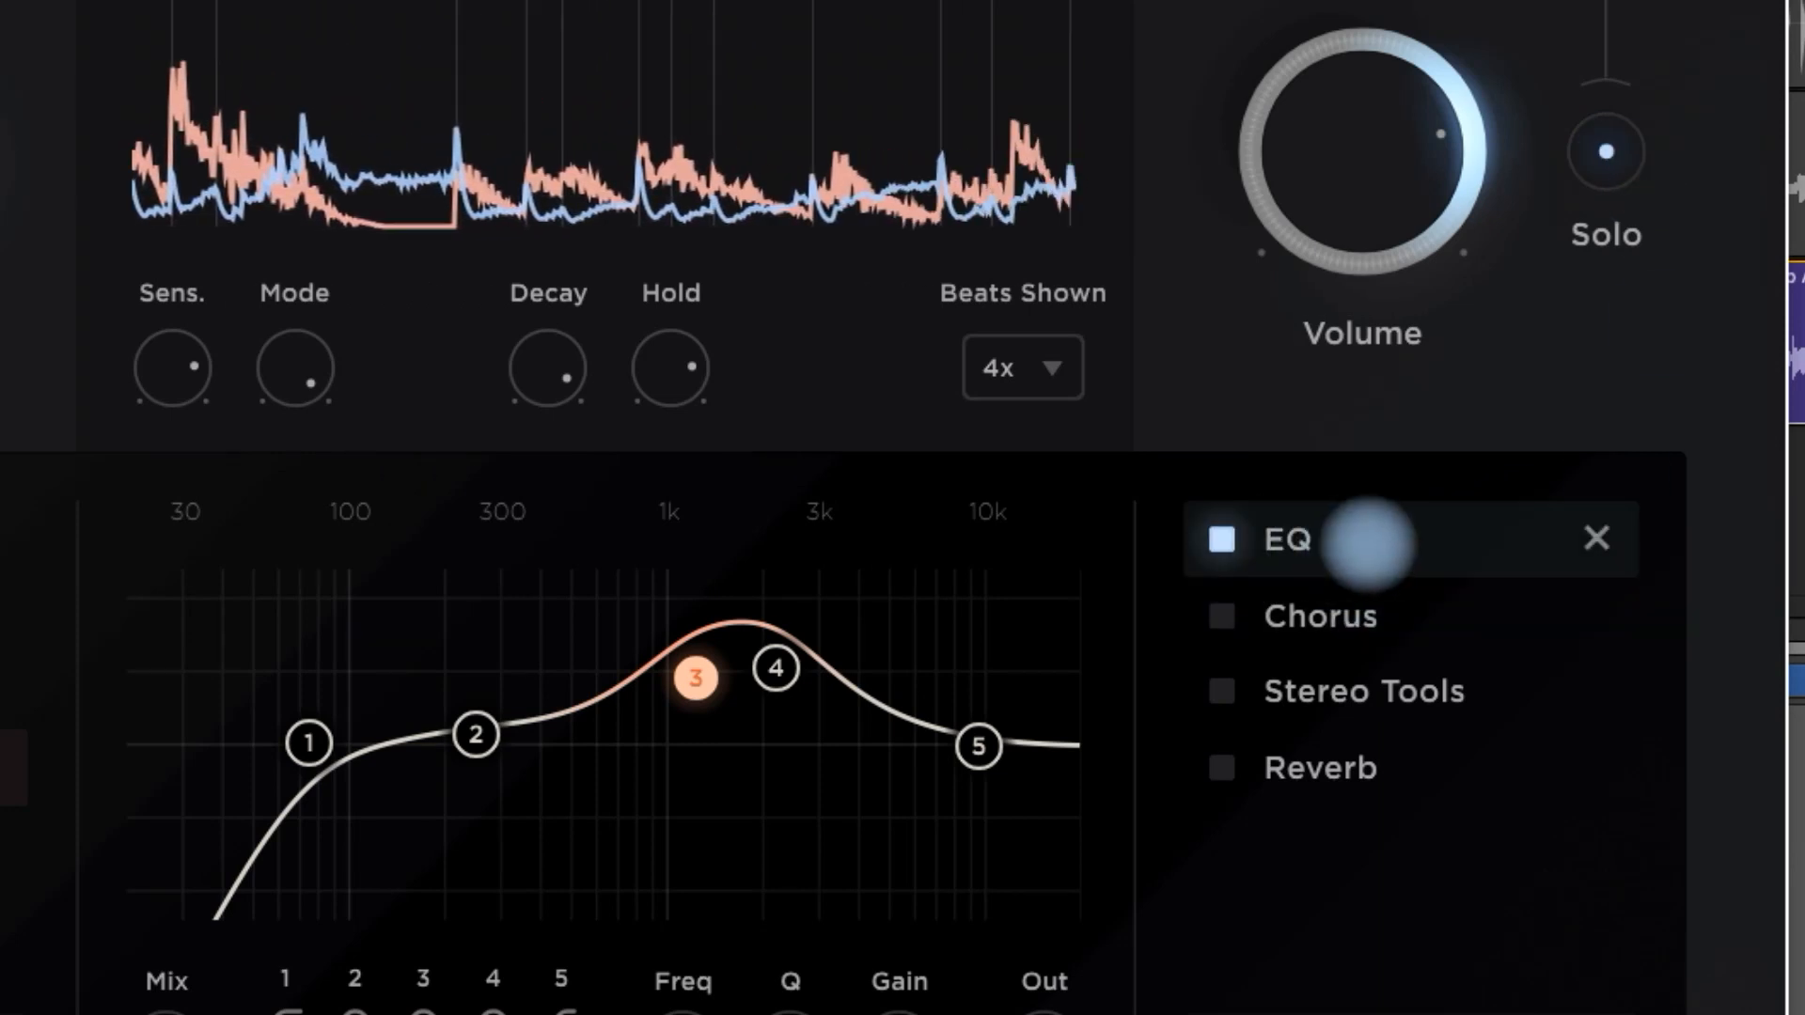
left_click(1367, 542)
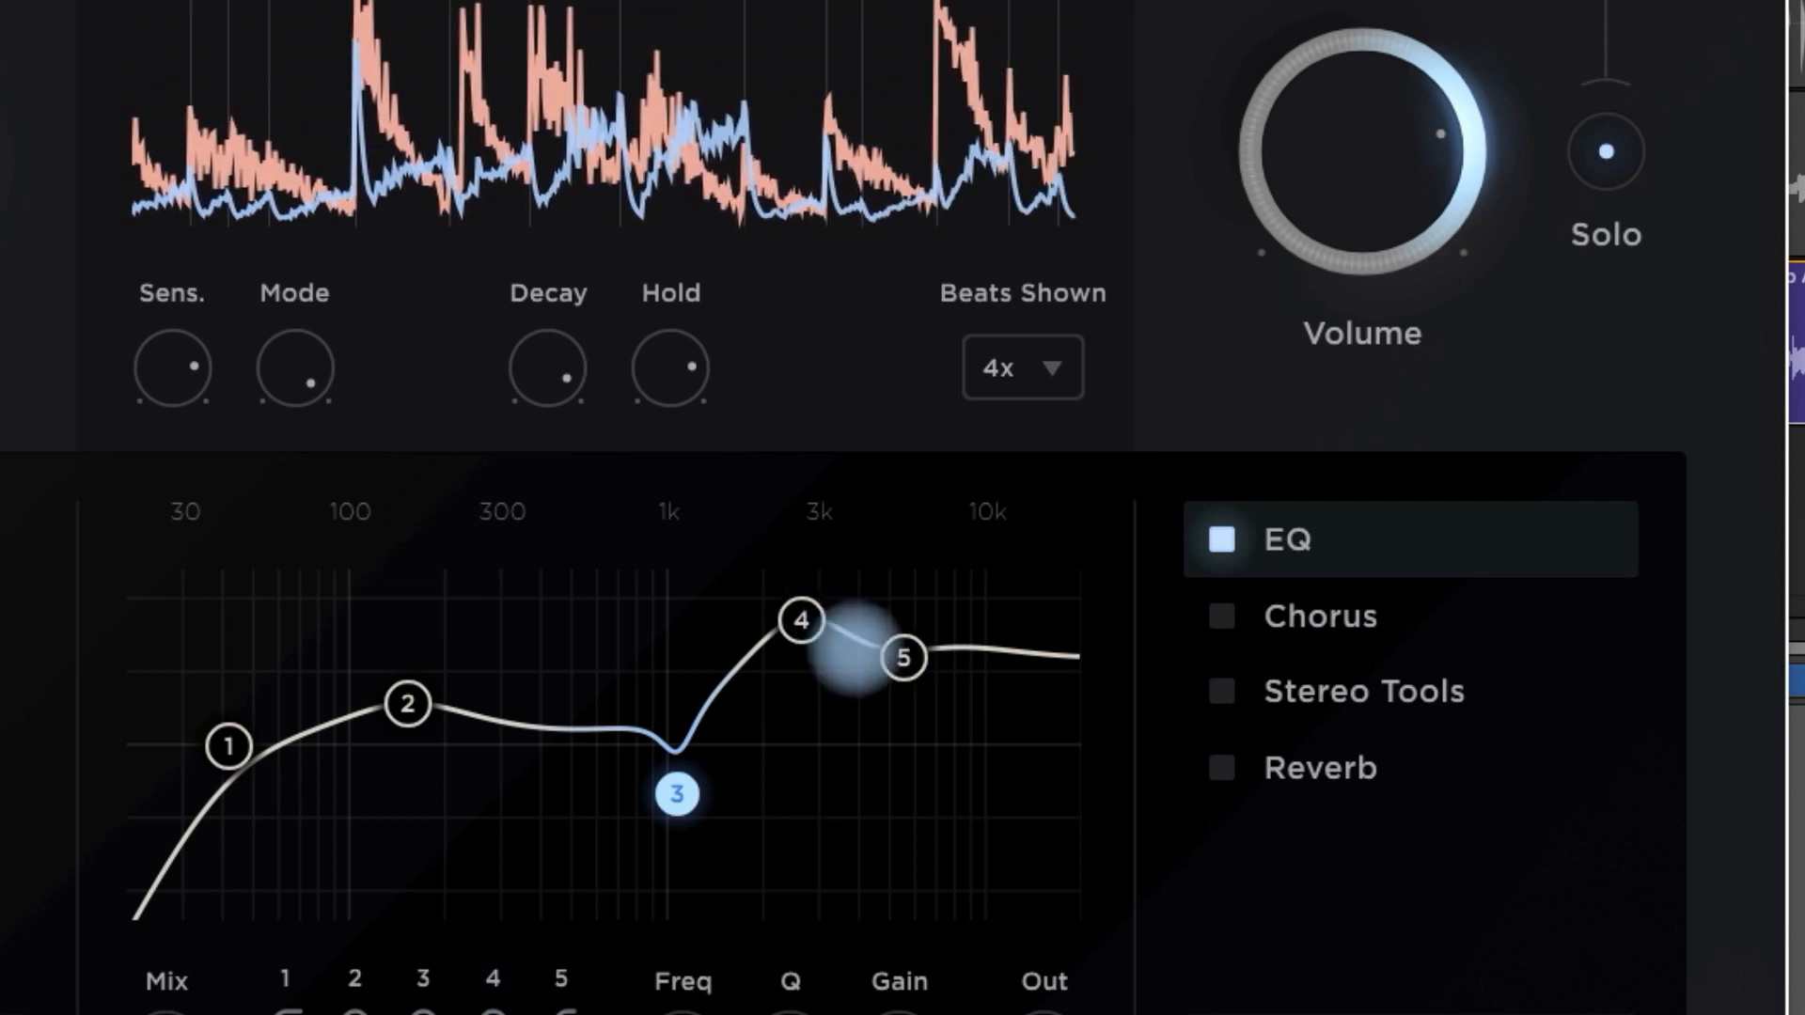
left_click(1221, 616)
left_click(1319, 614)
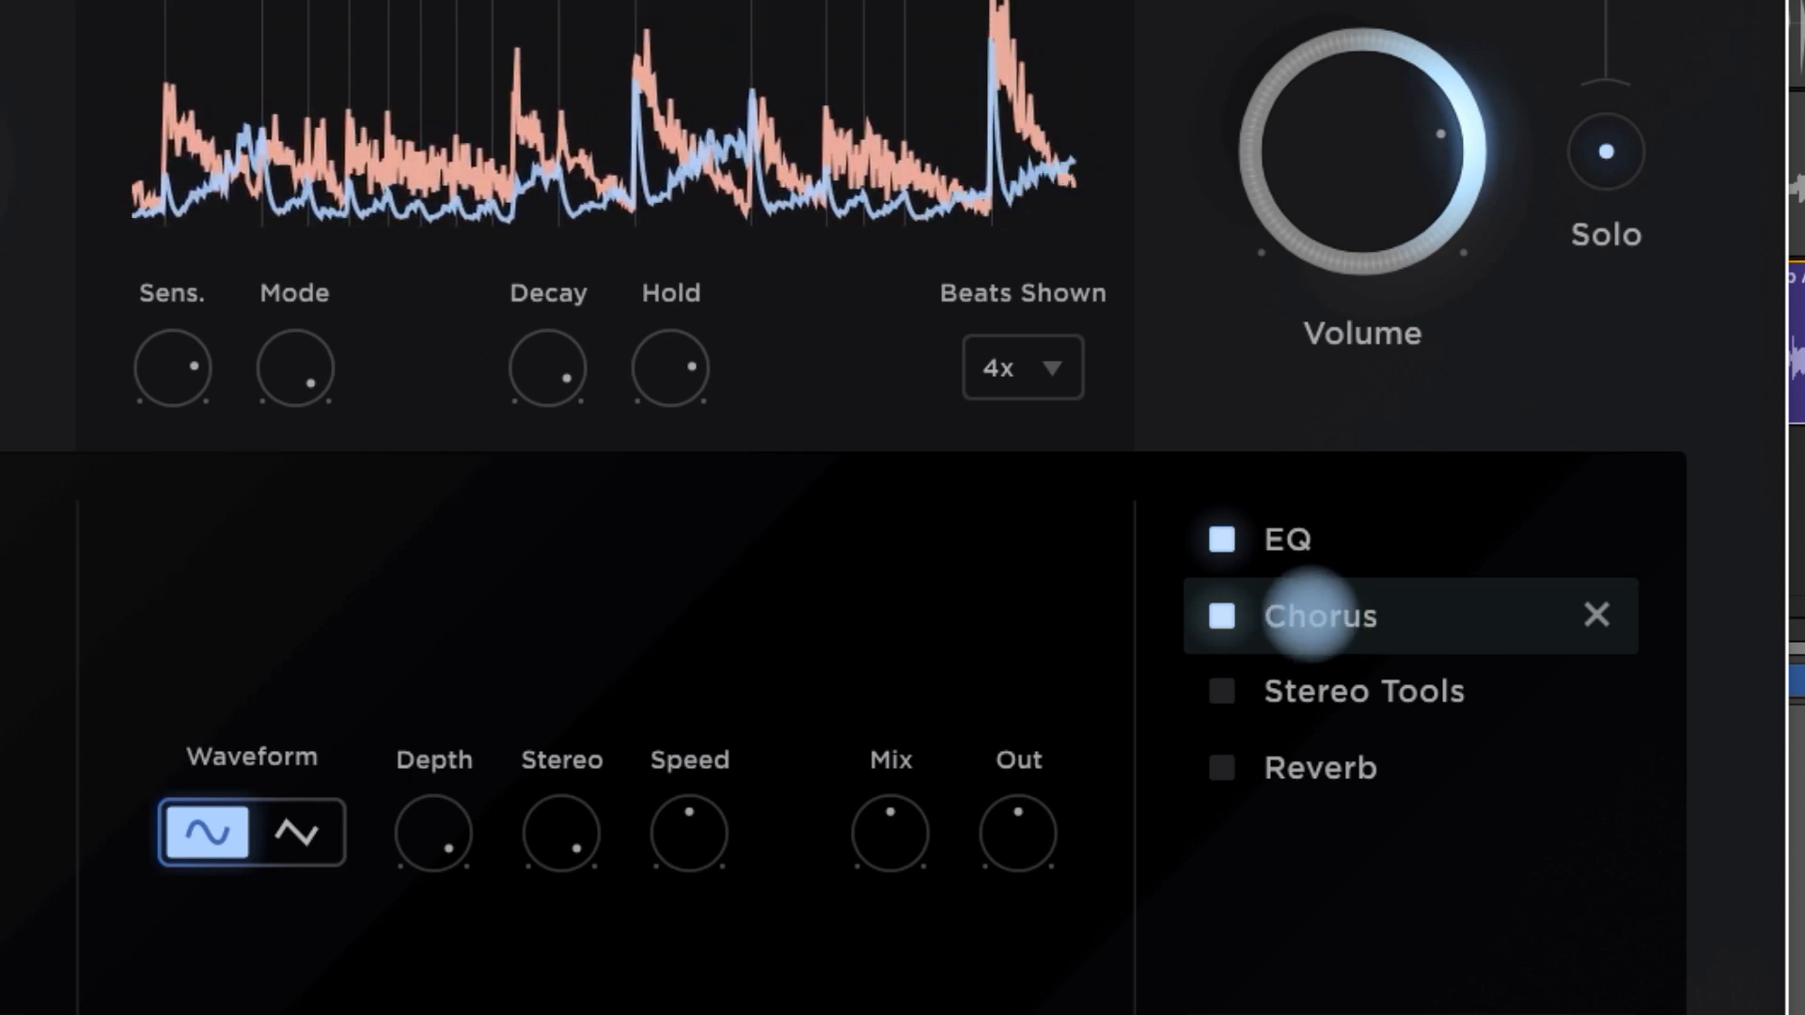
- Enable Stereo Tools in the Sustain chain, check its Mid and Side levels, and enable the Reverb
left_click(1319, 693)
left_click(1224, 692)
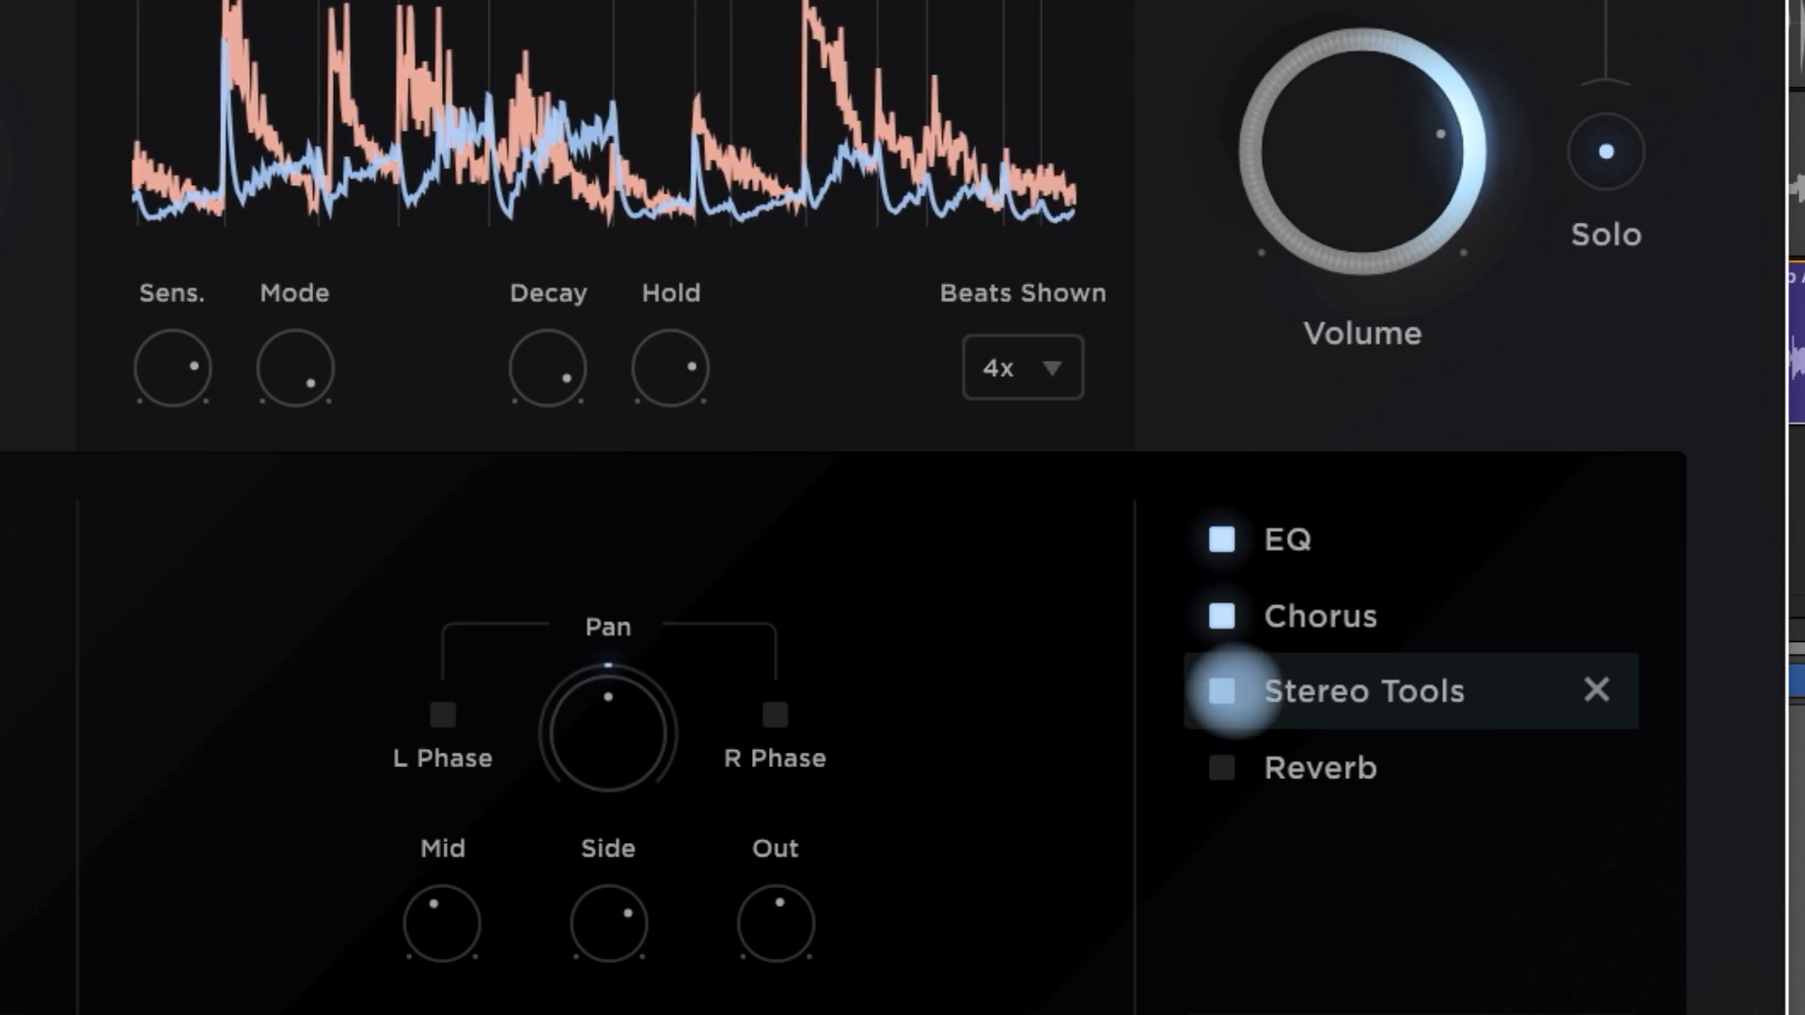
mouse_move(437, 914)
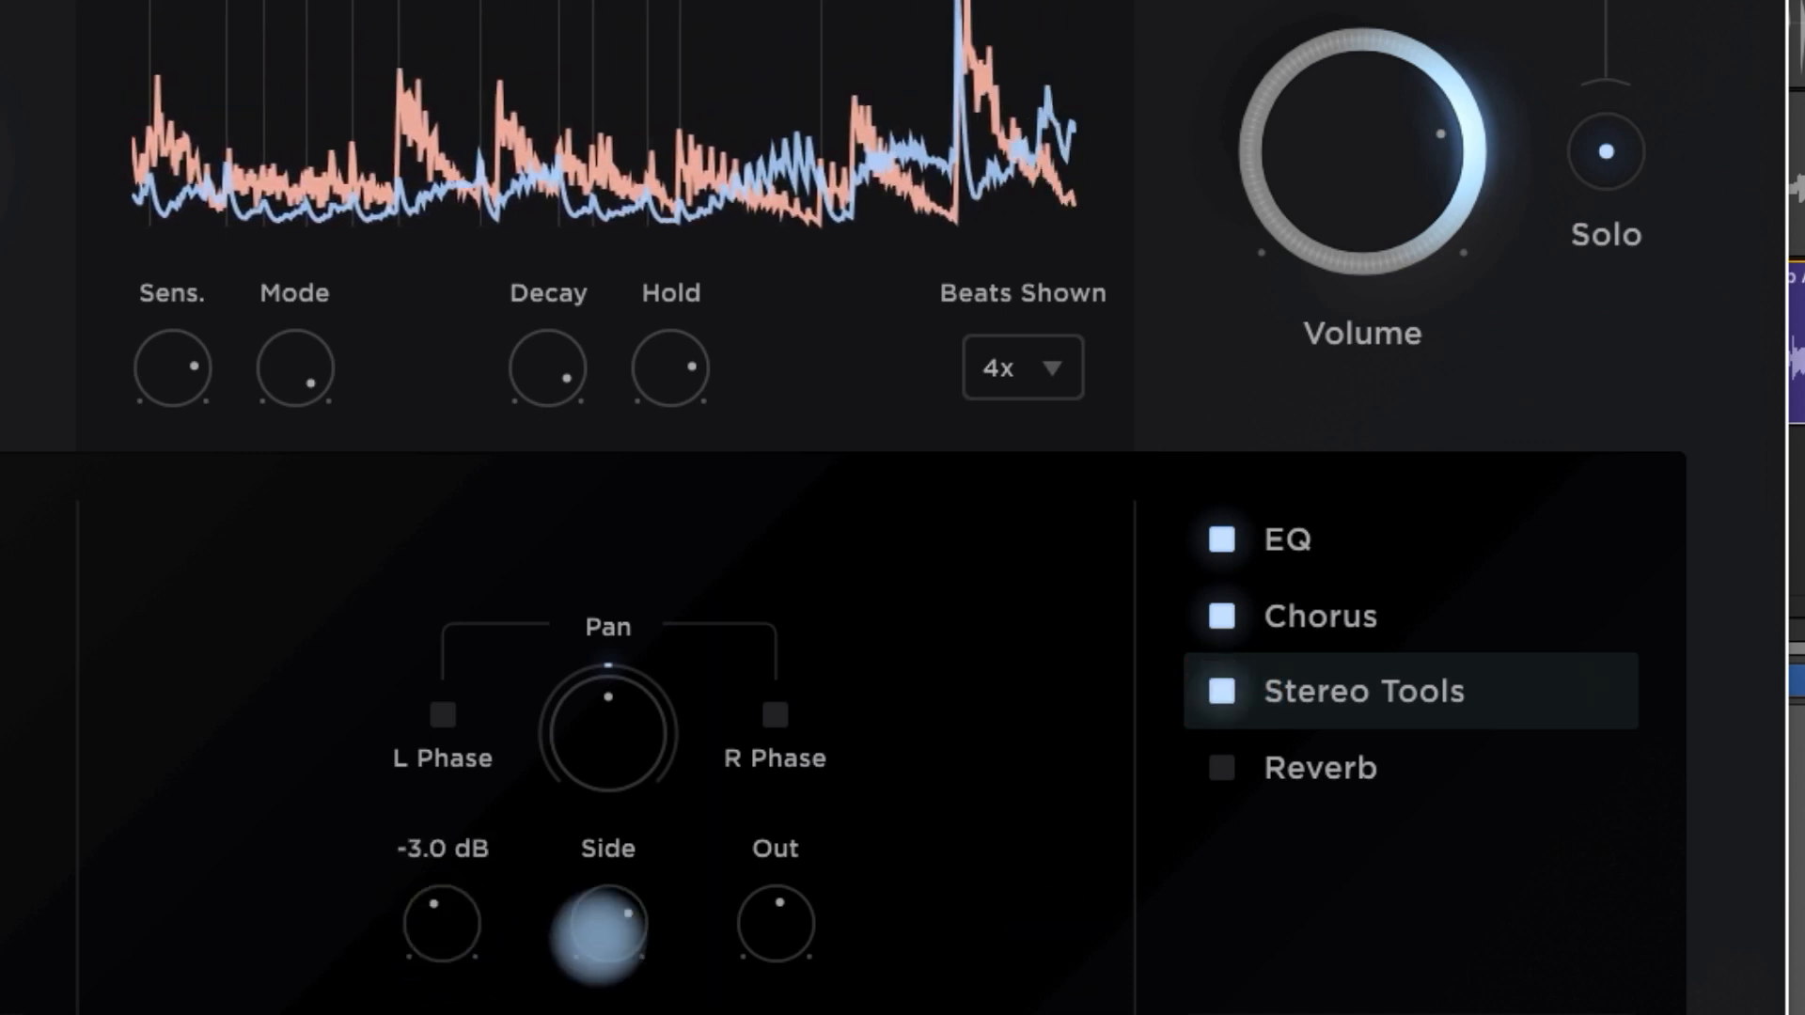
mouse_move(606, 931)
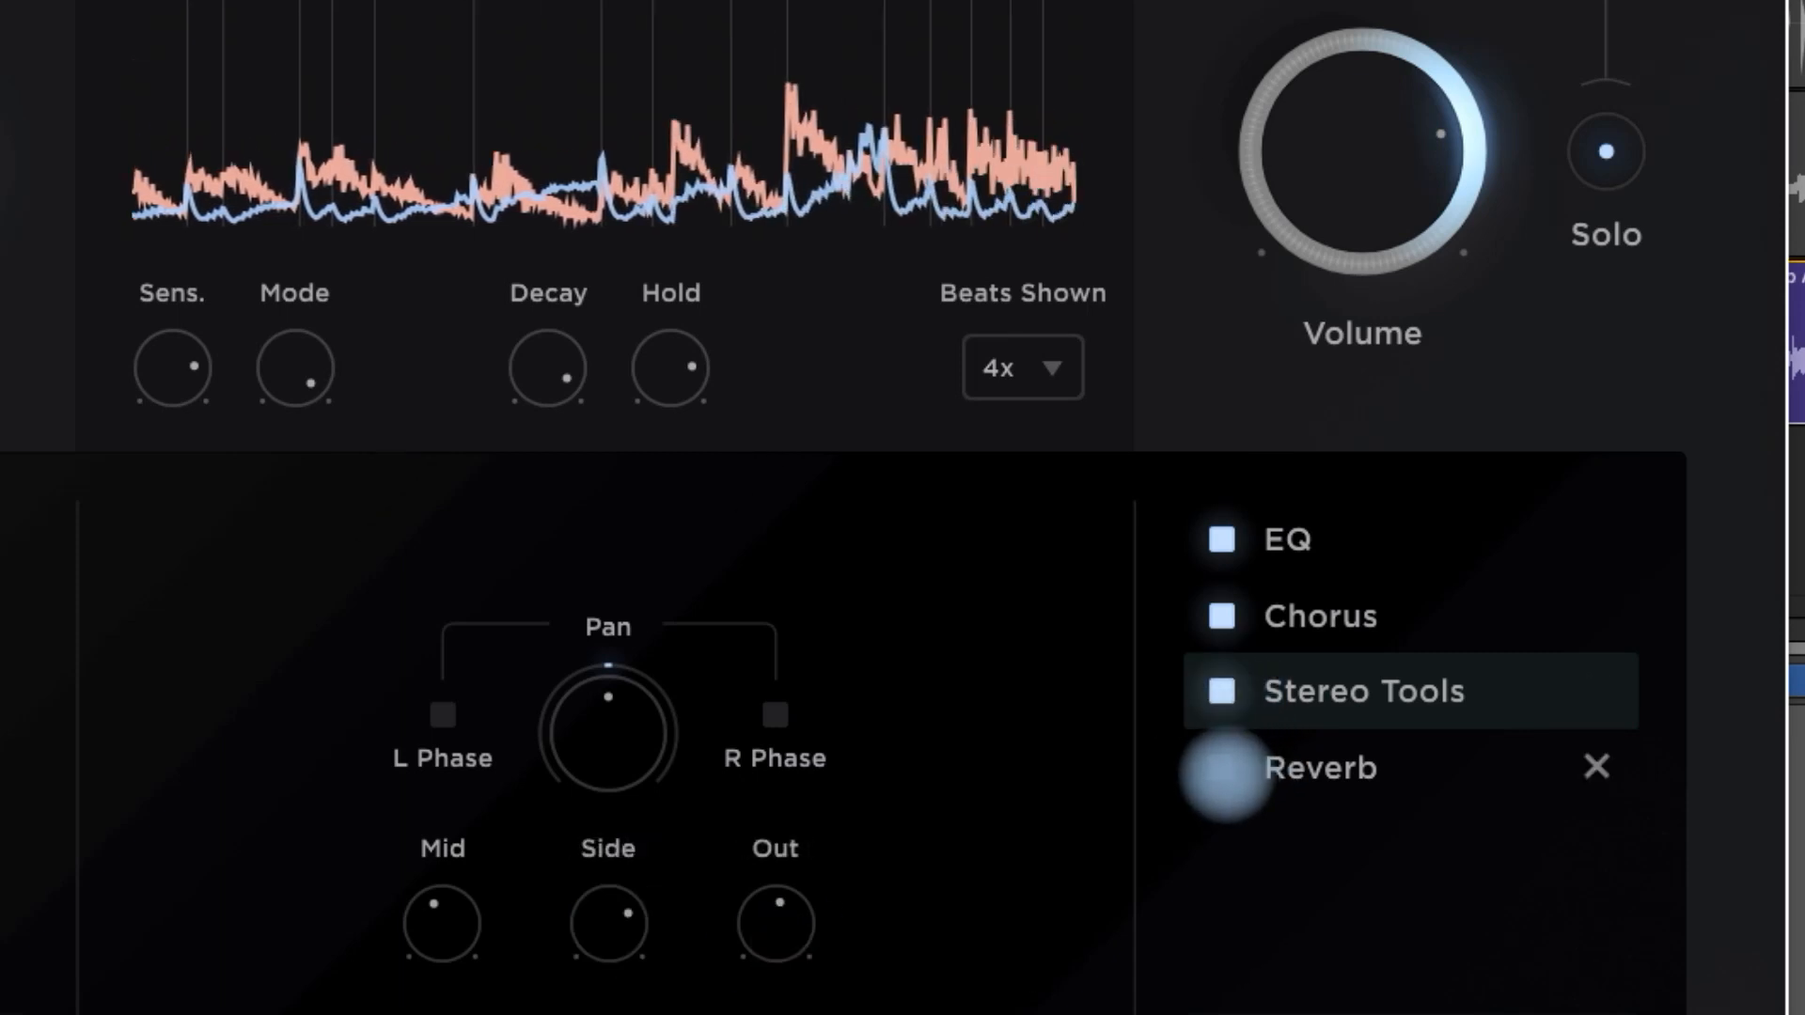
left_click(1222, 768)
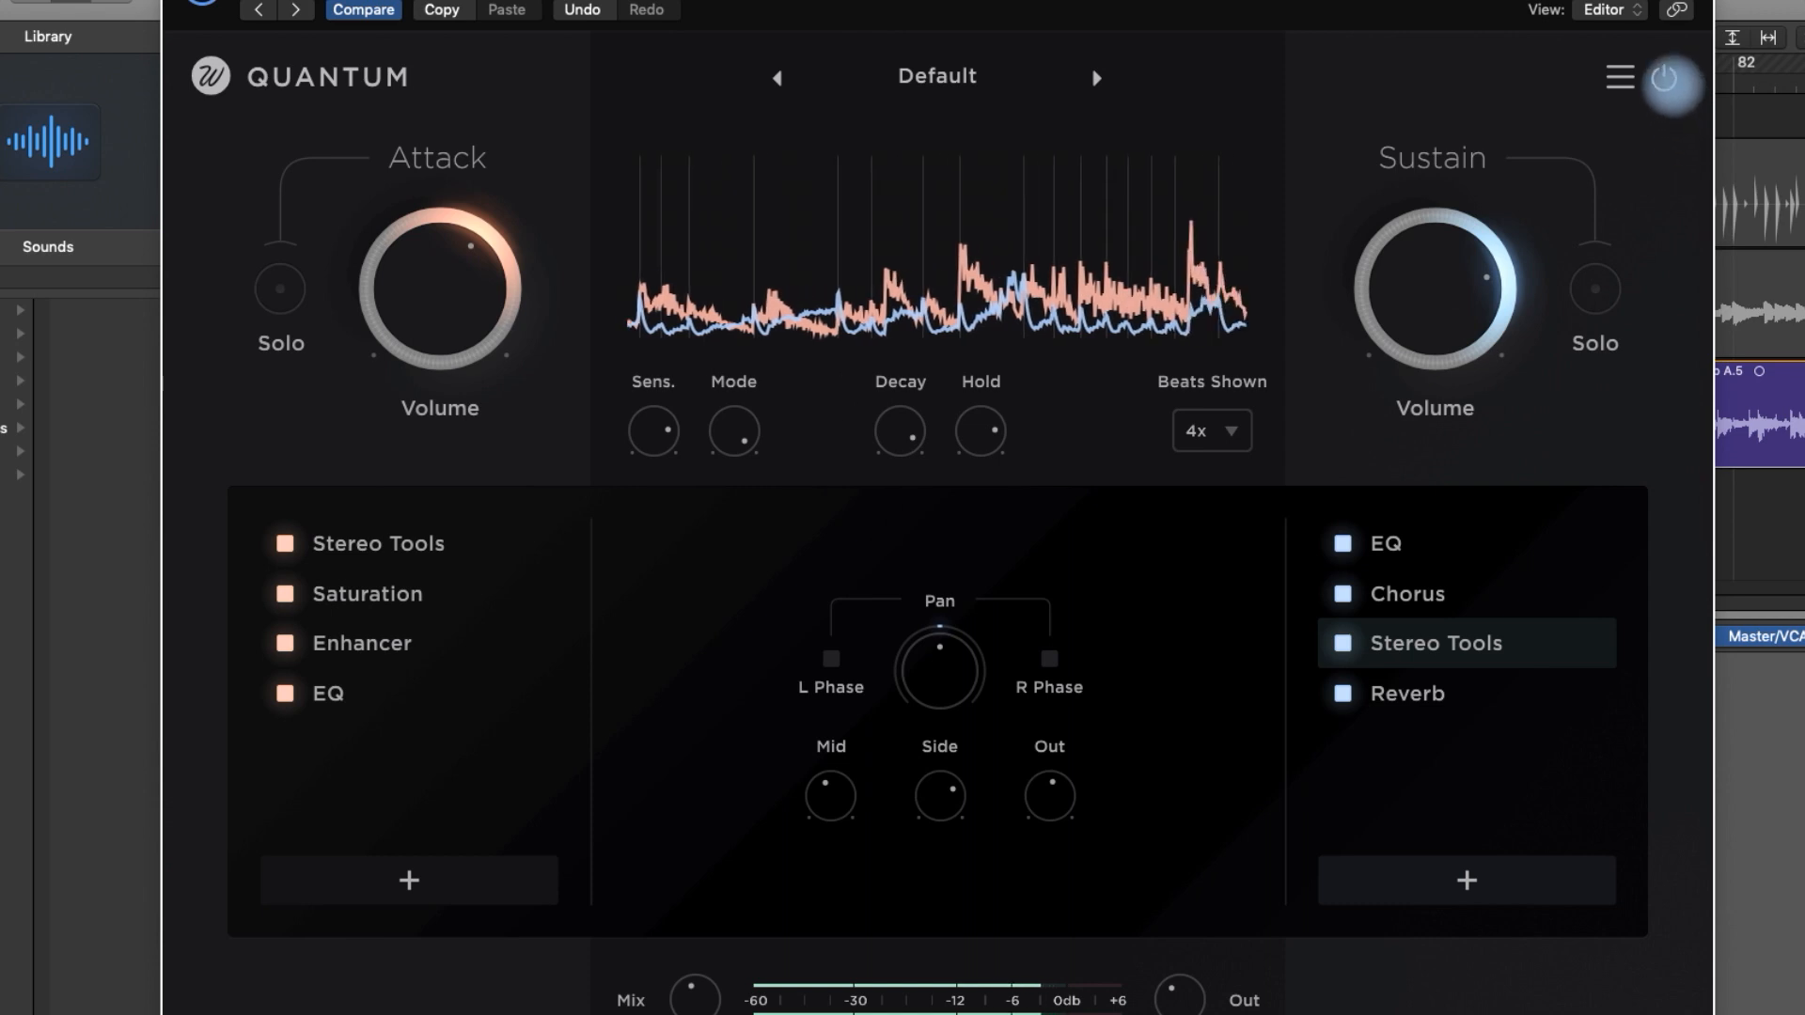
- Toggle the bypass of the Default instance several times to compare the unprocessed and processed sound
left_click(1665, 83)
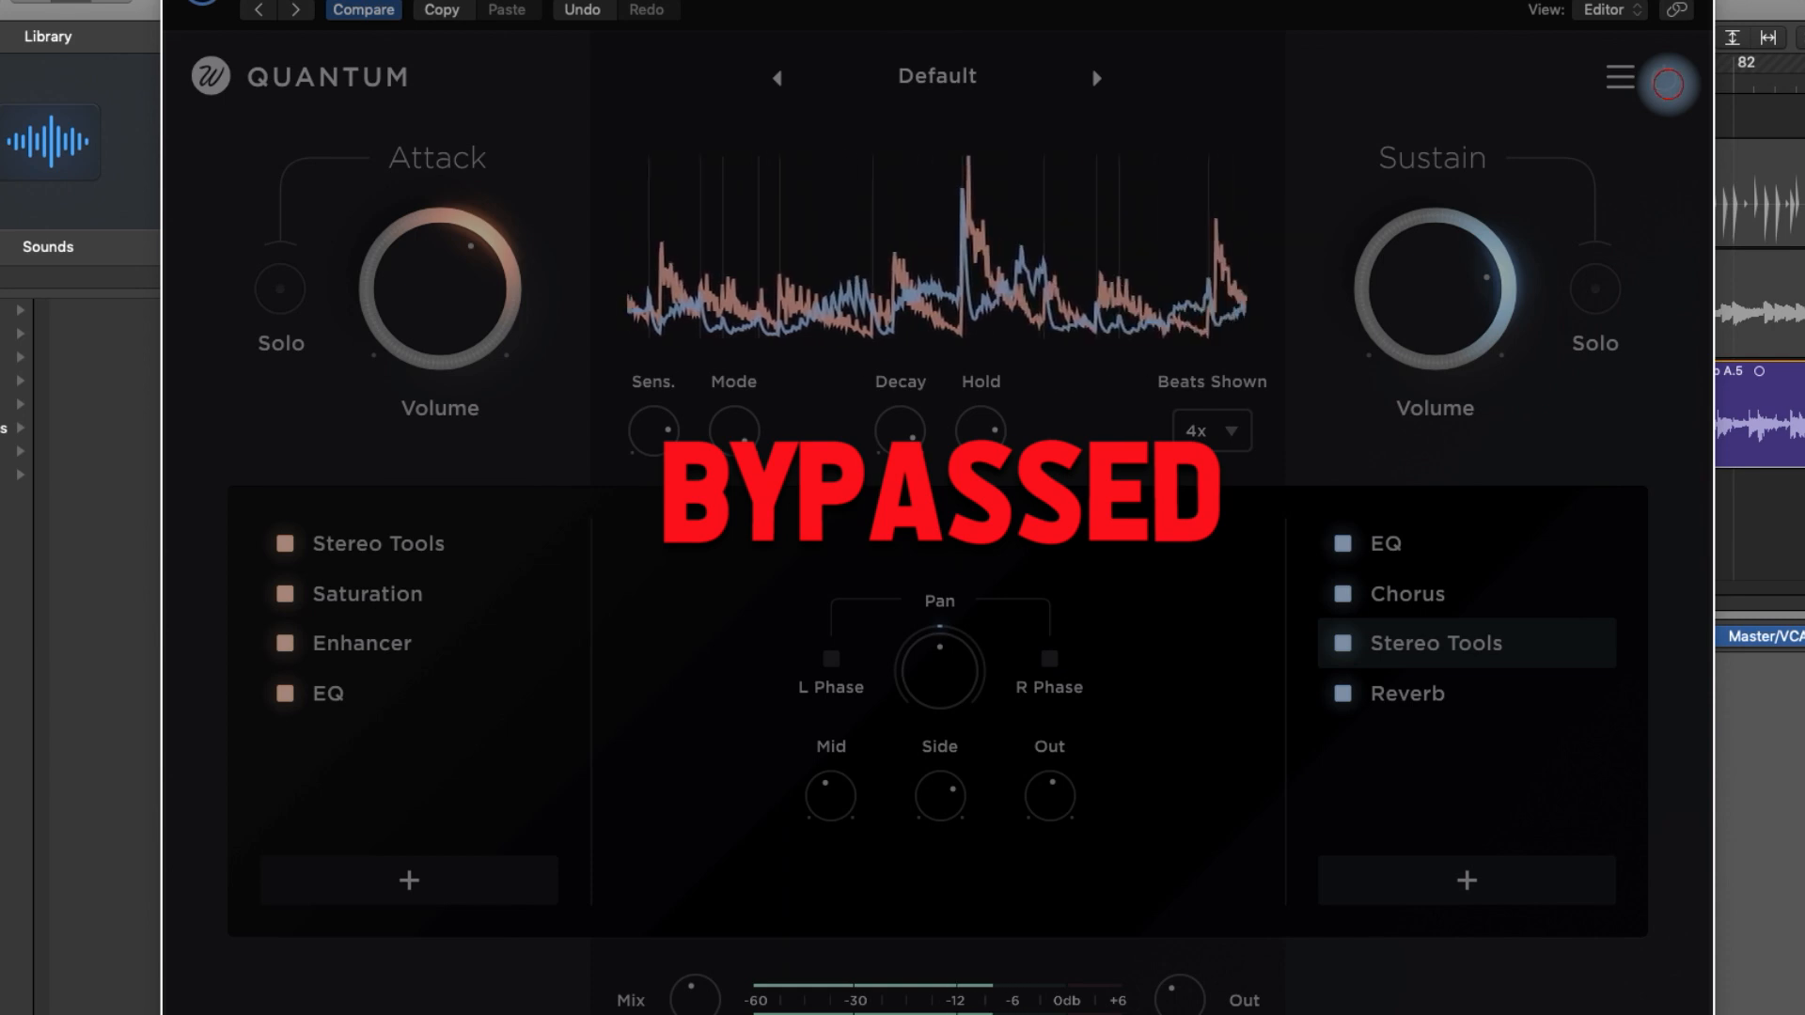
left_click(1665, 83)
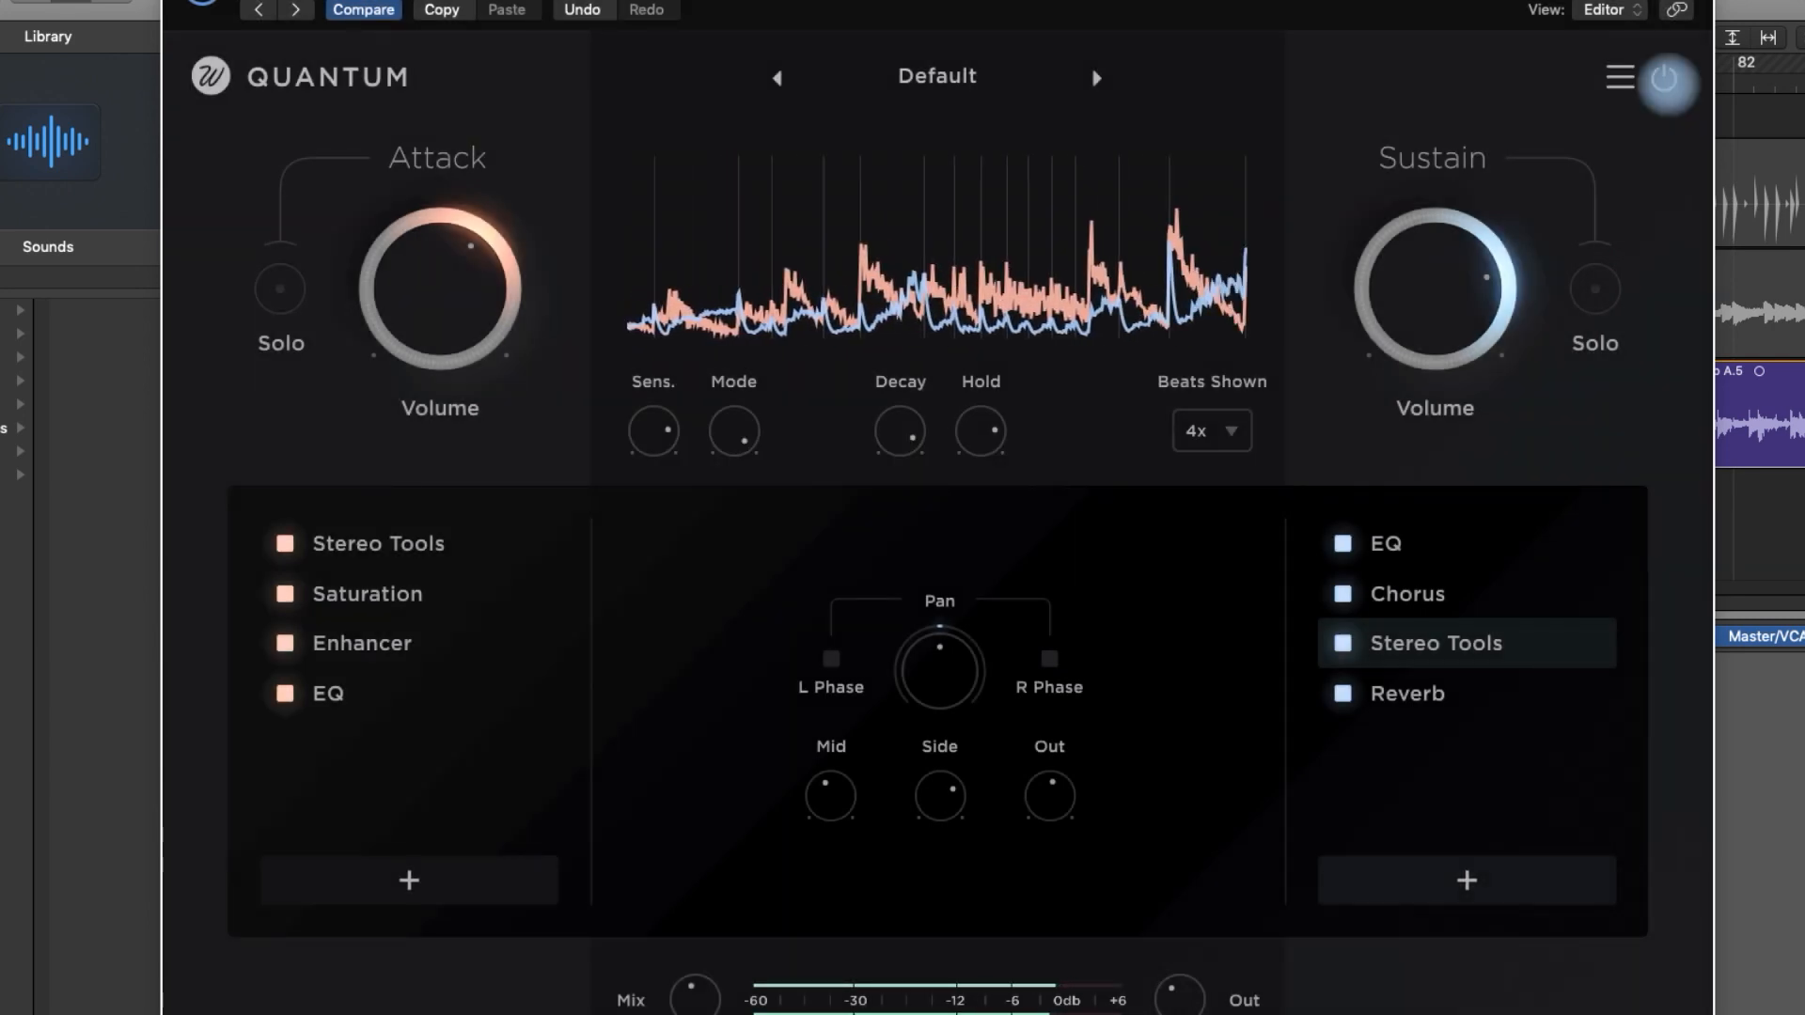
left_click(1665, 83)
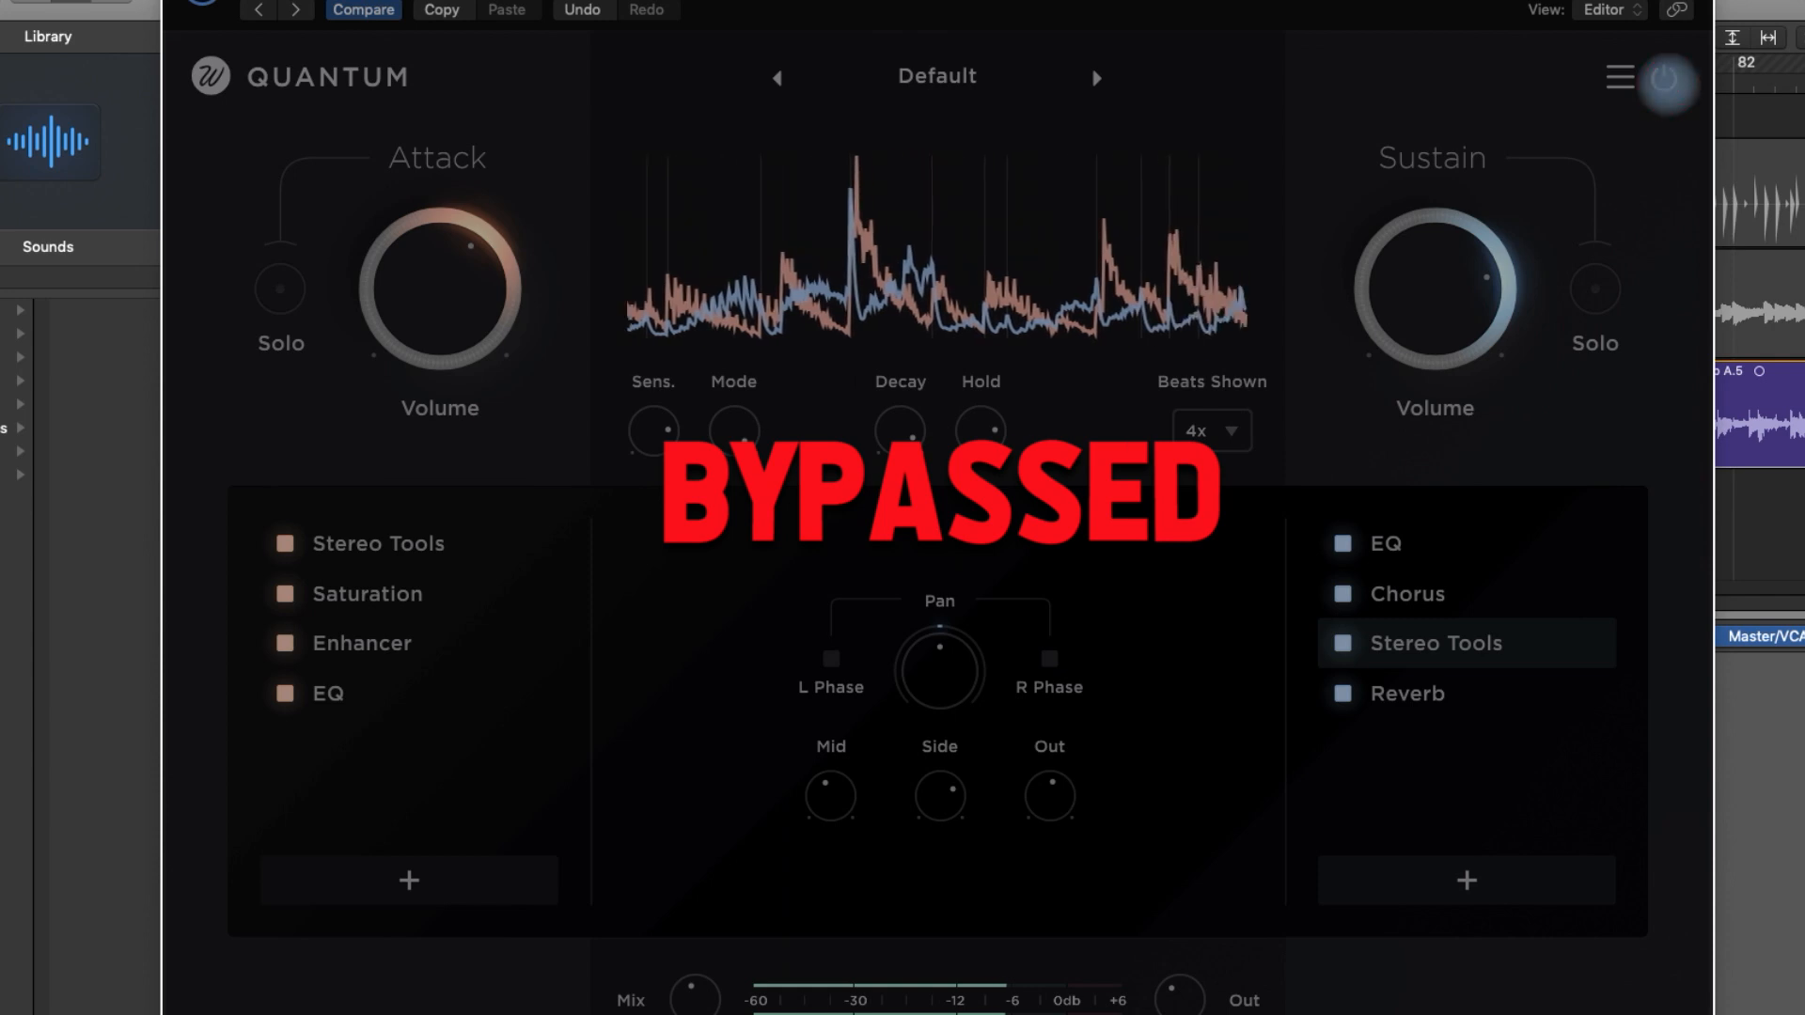
left_click(1669, 84)
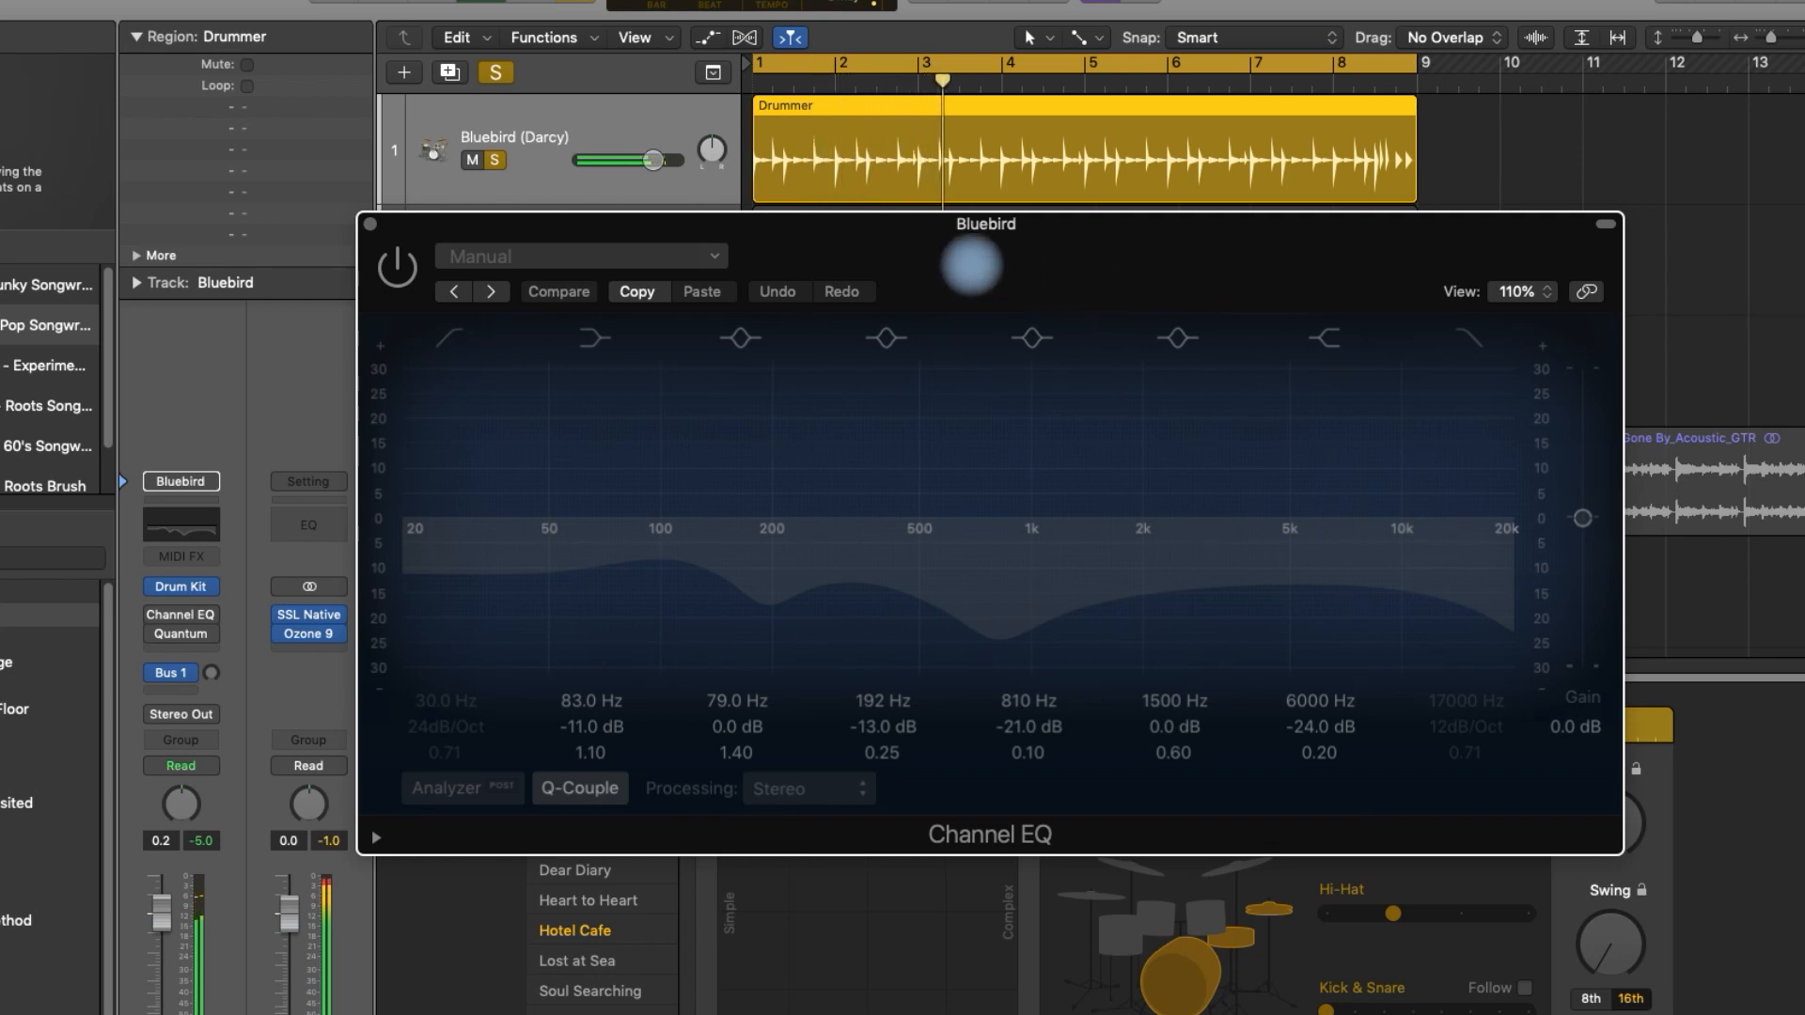
- Switch the Channel EQ on the Bluebird drum track and check the soloed Attack volume in Quantum
left_click(399, 269)
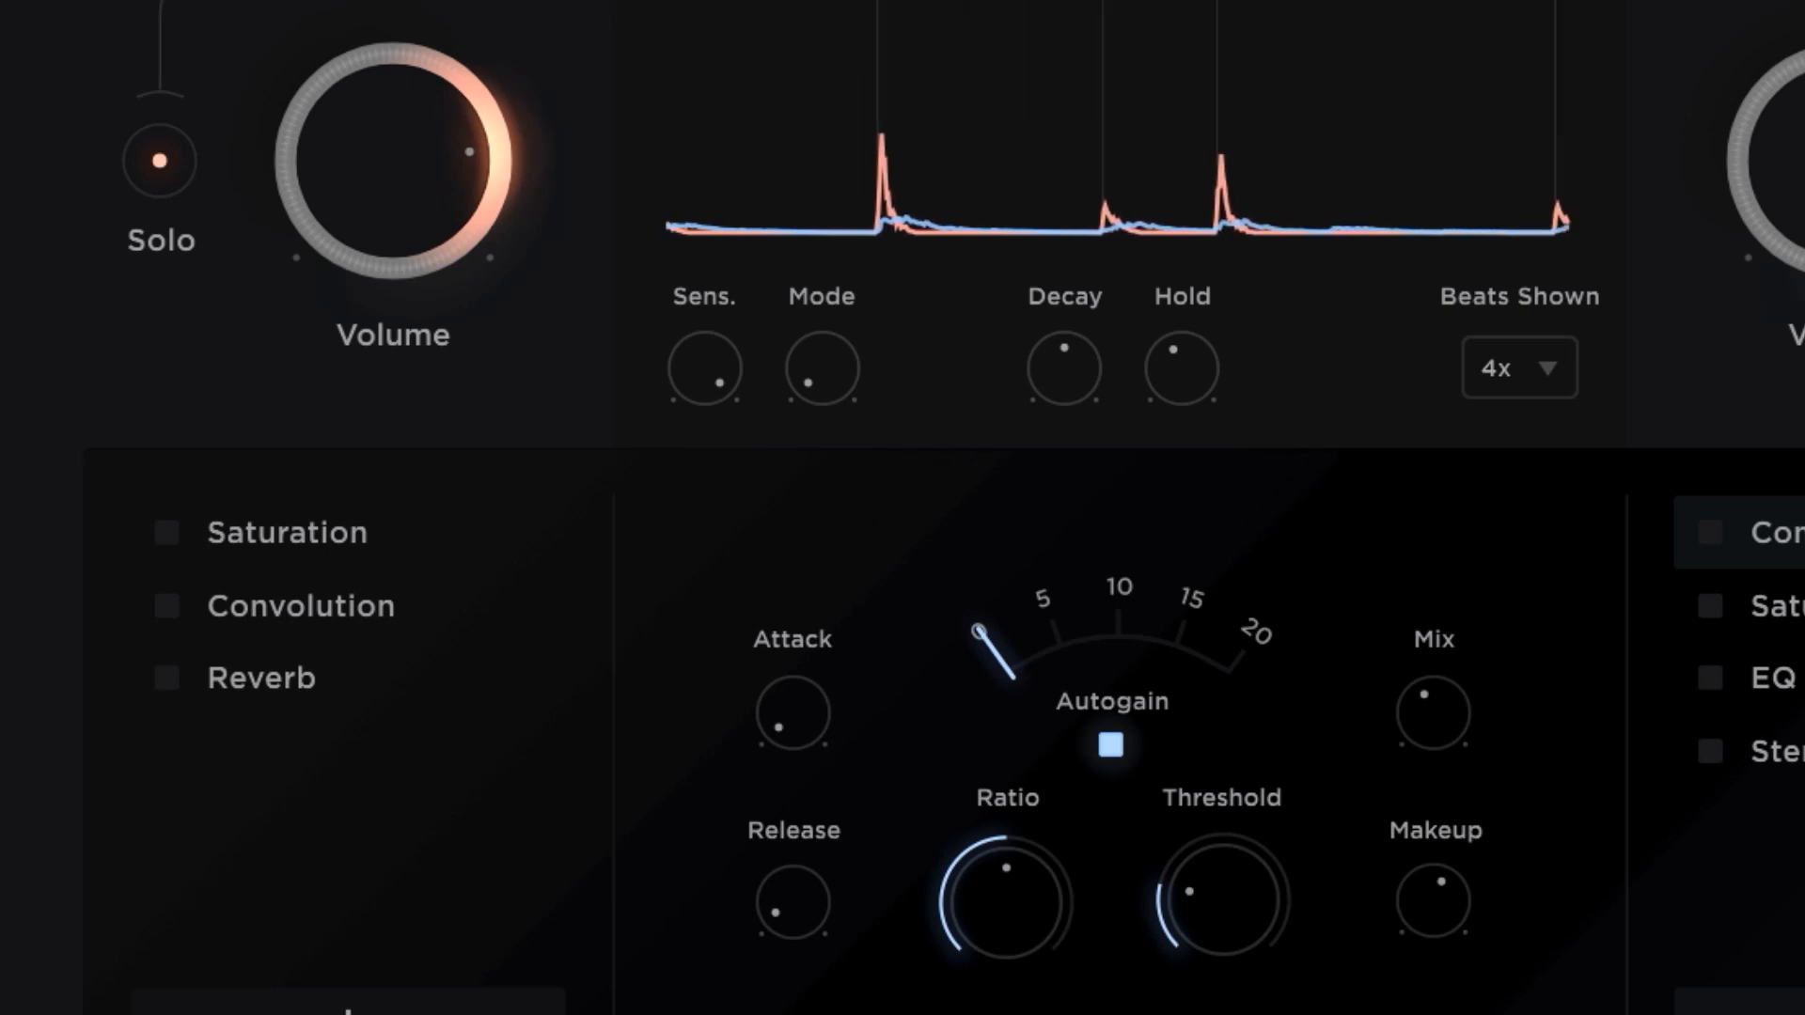
mouse_move(419, 125)
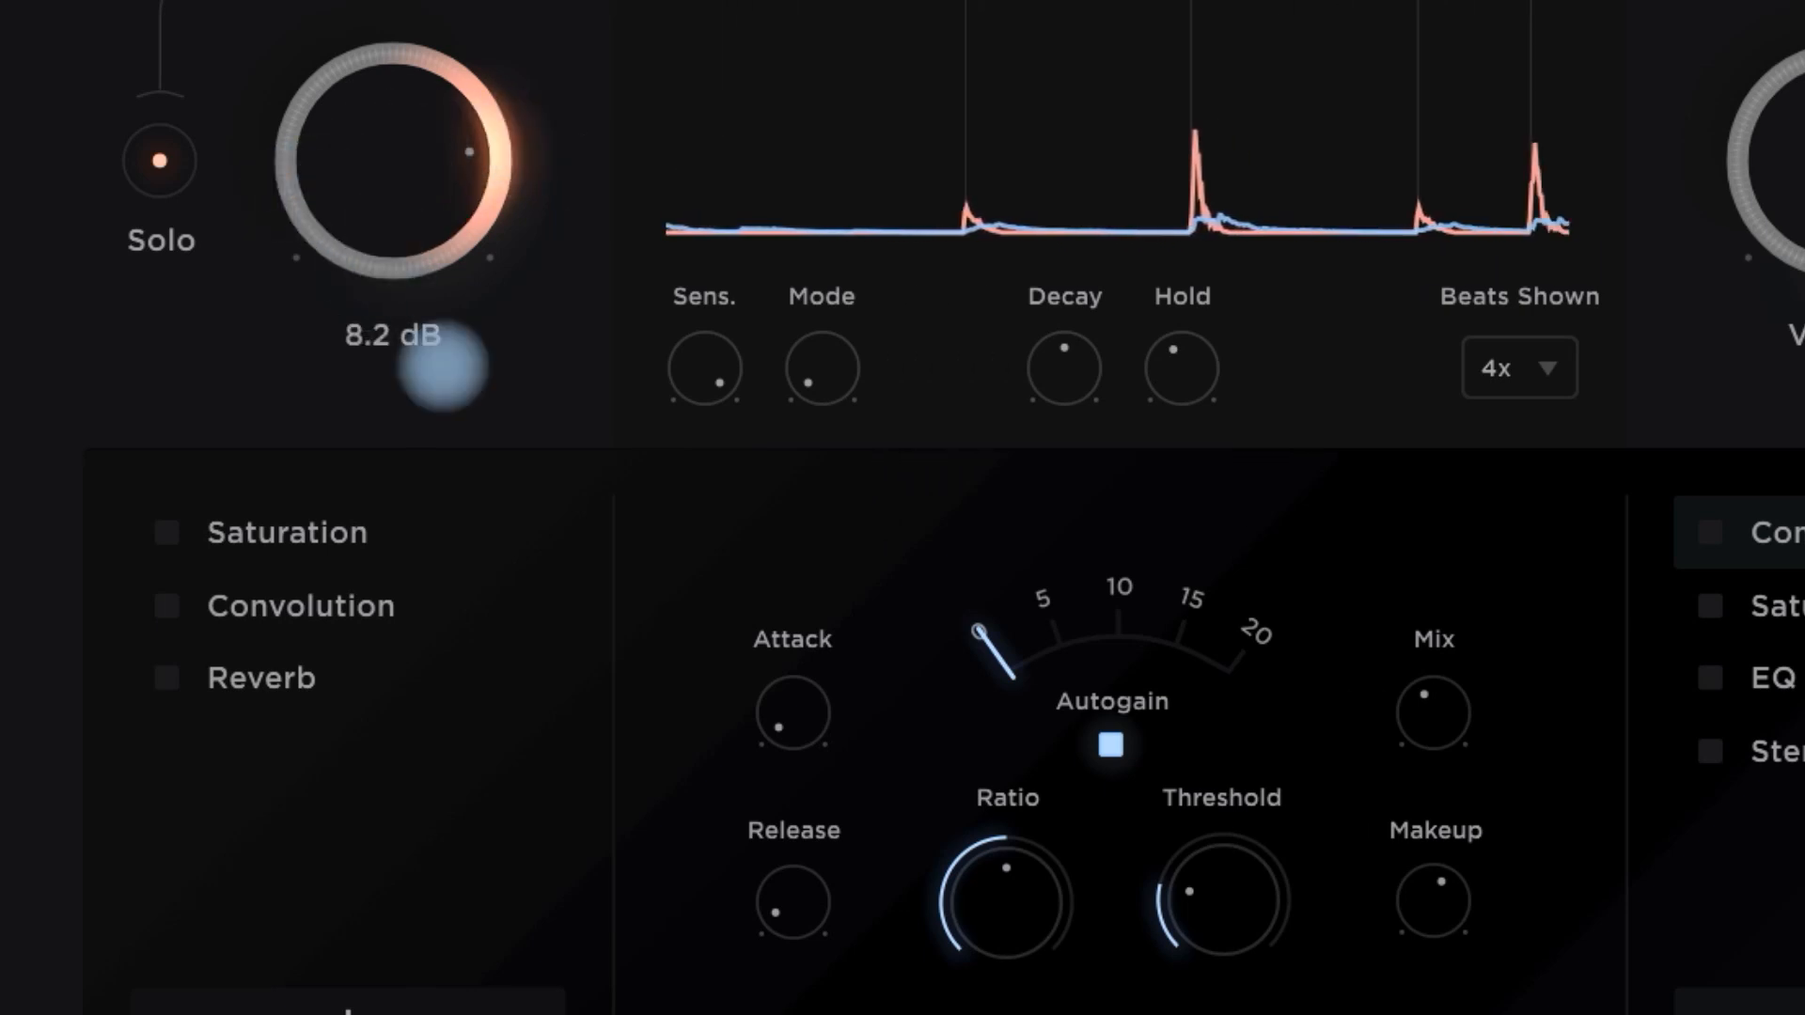
- Enable Saturation, Convolution and Reverb in the Attack chain, displaying the Saturation settings
left_click(164, 532)
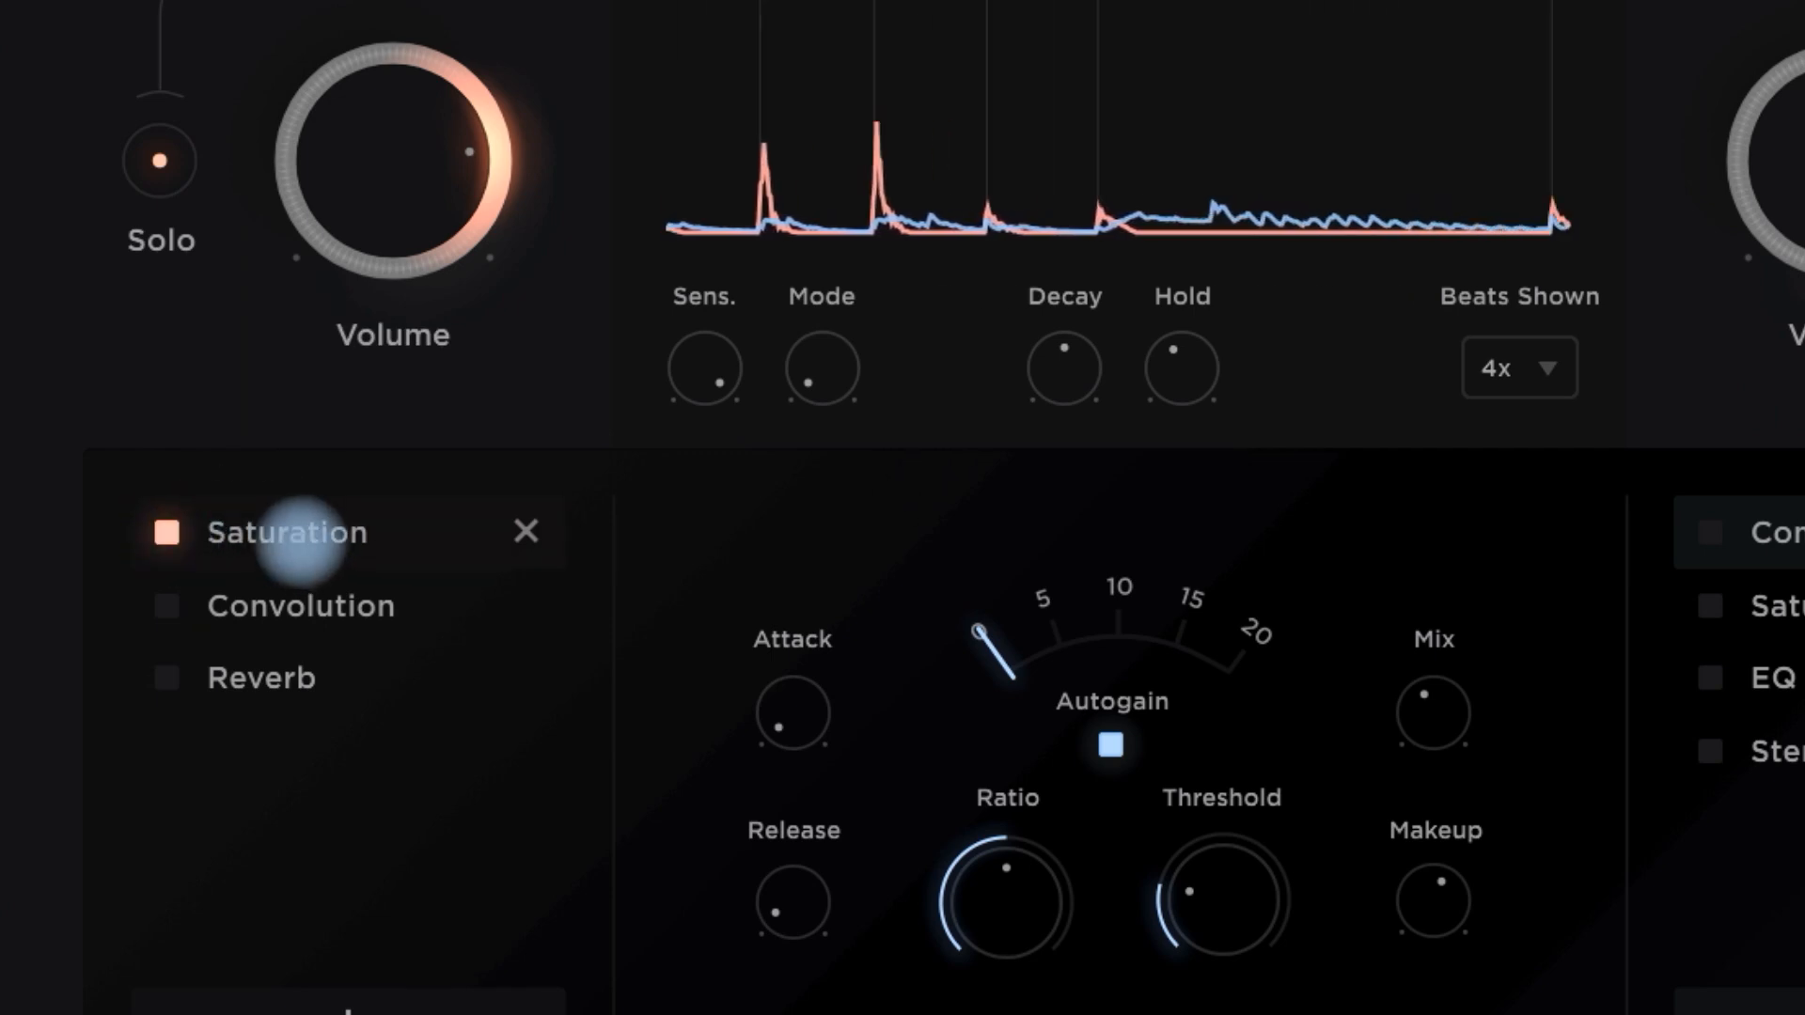
left_click(301, 538)
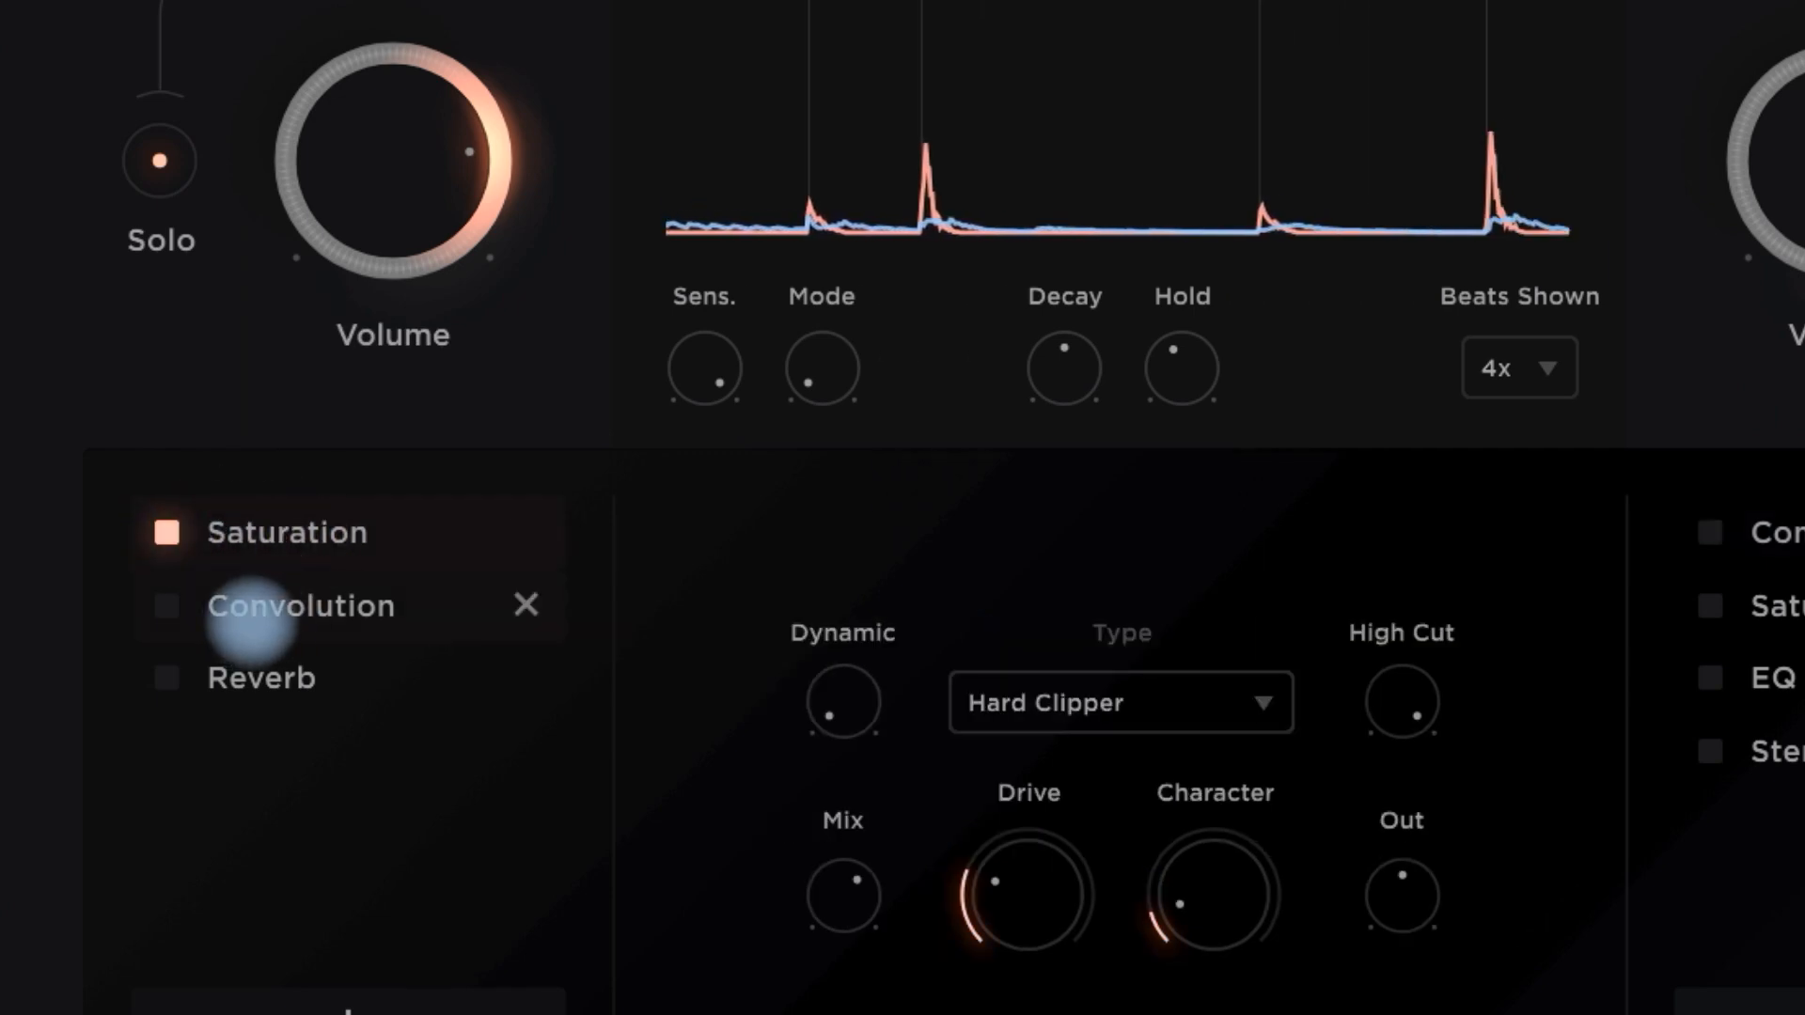
left_click(167, 606)
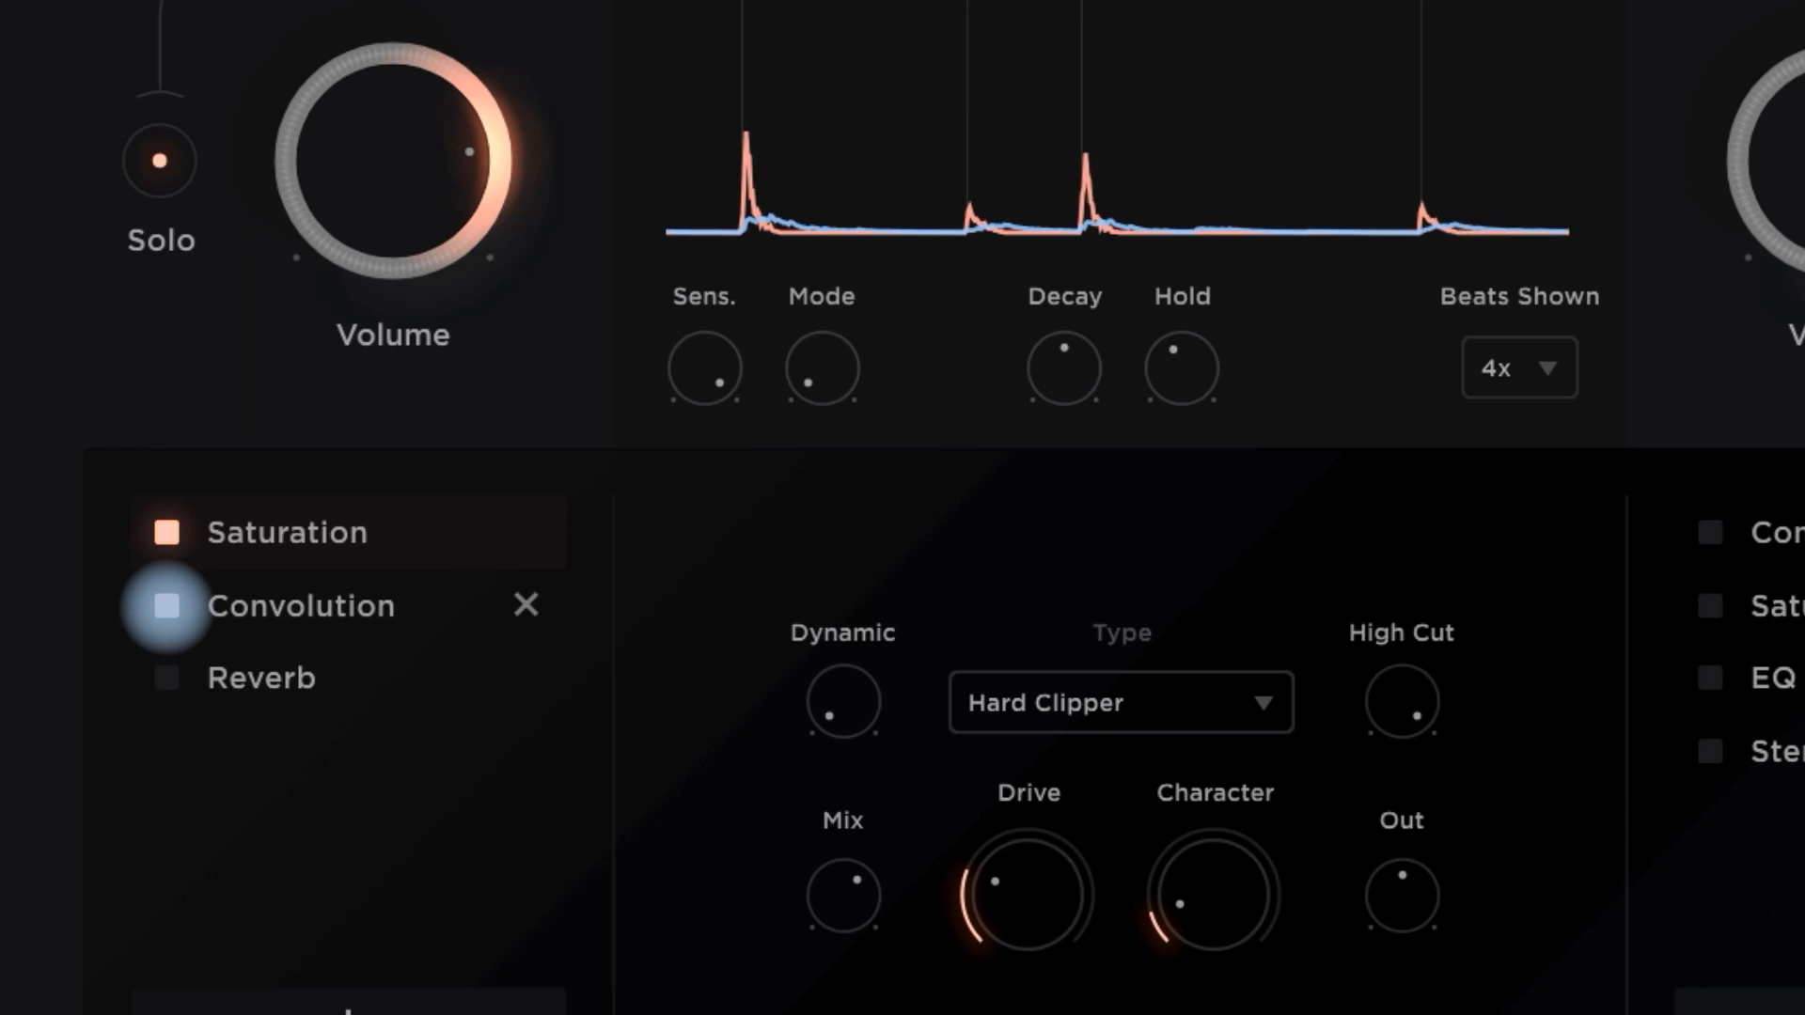
left_click(167, 677)
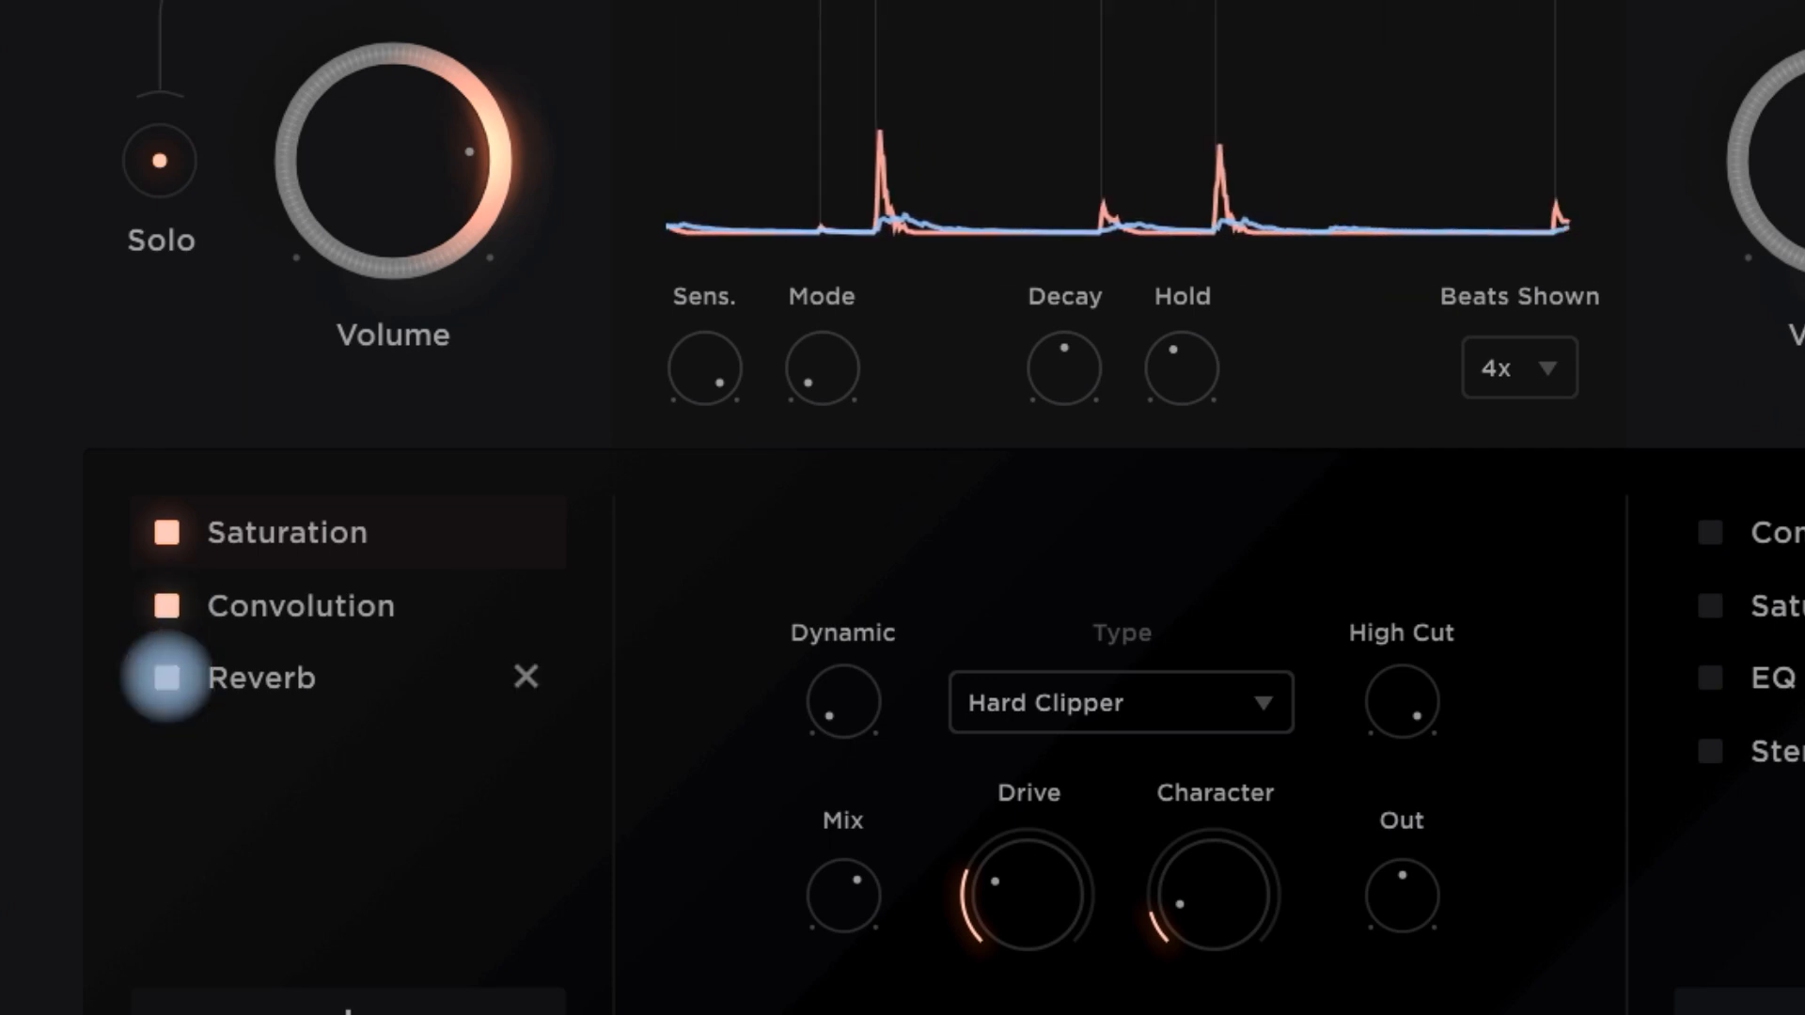
- Review the settings of Reverb, Convolution and Saturation in the Attack chain, ending on Reverb
left_click(287, 677)
left_click(323, 611)
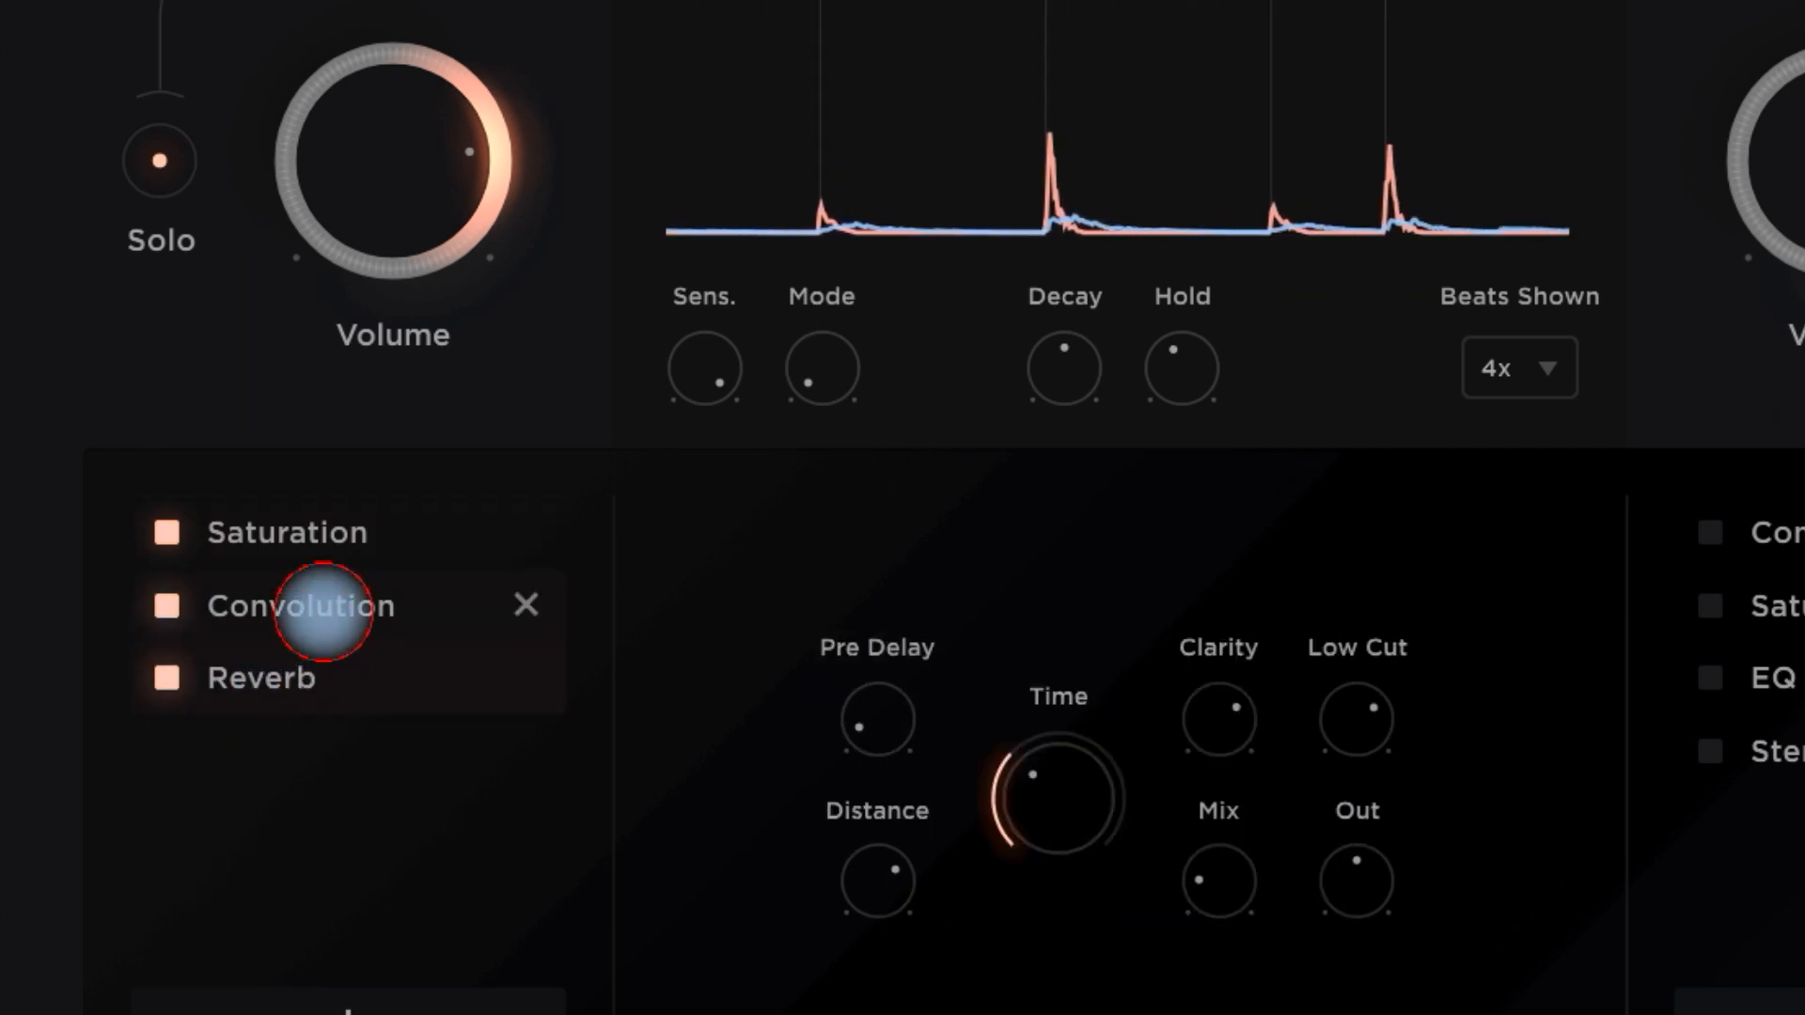
left_click(323, 534)
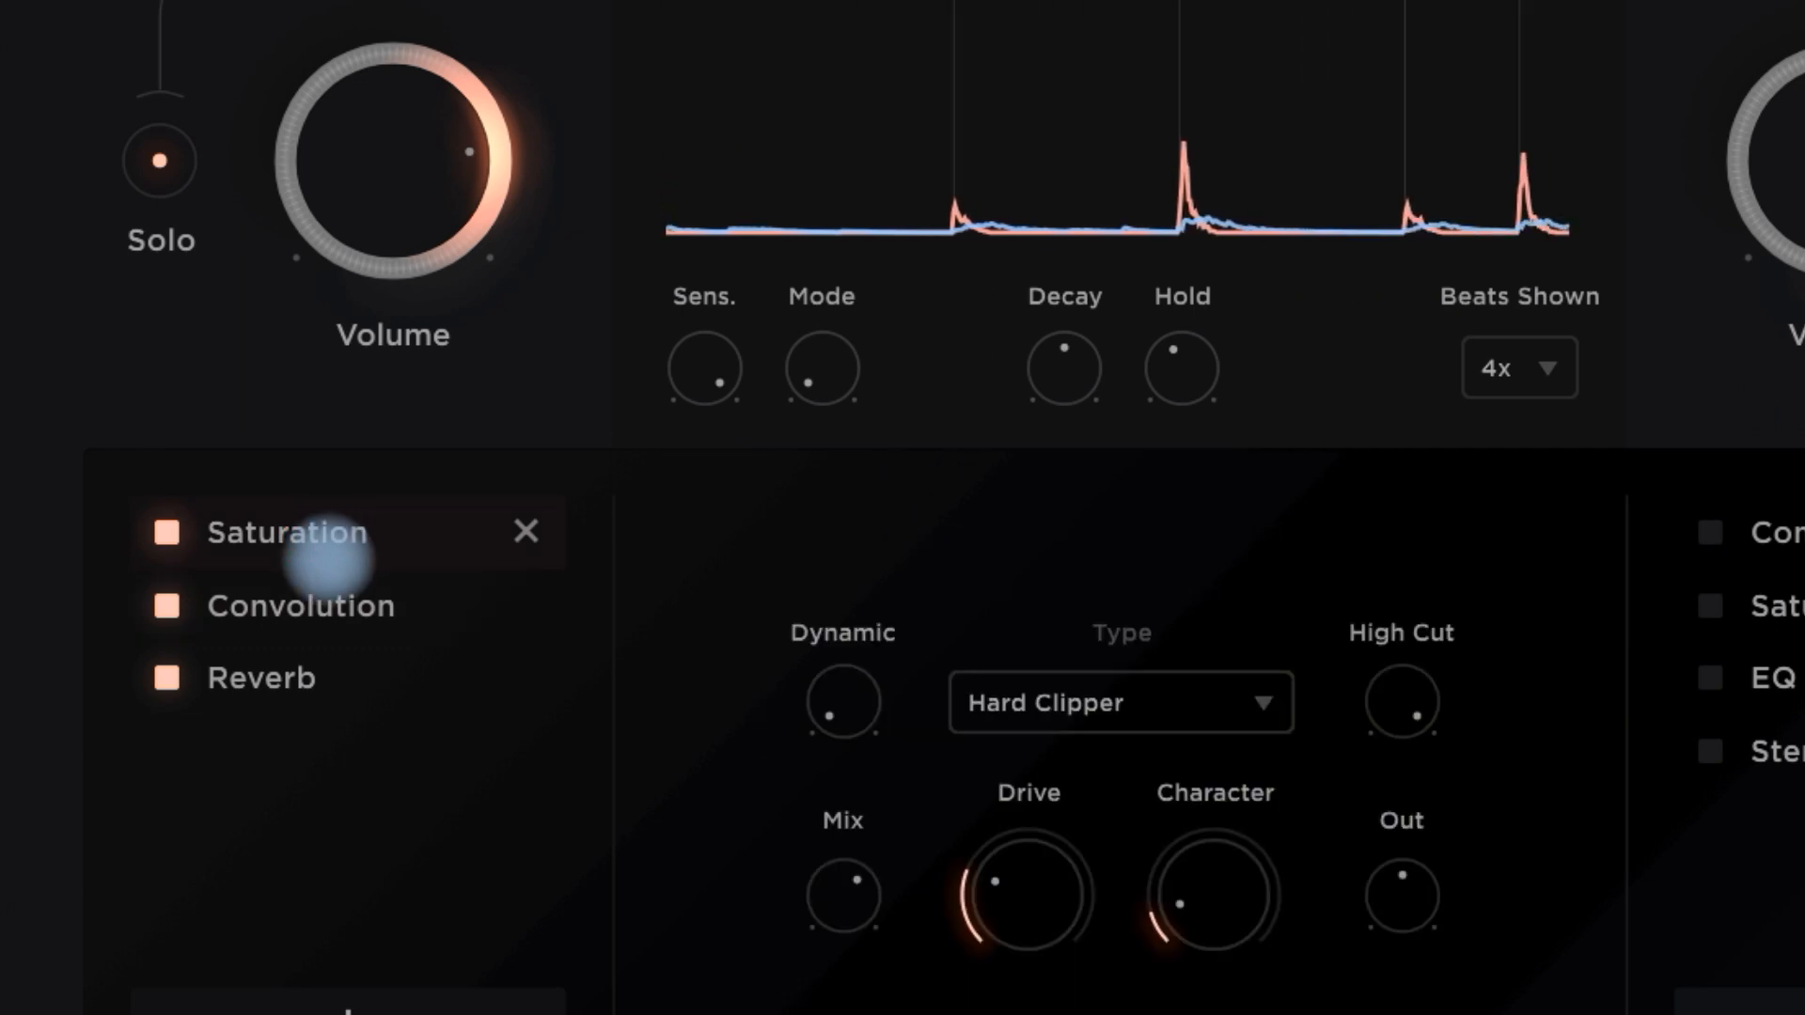
left_click(314, 673)
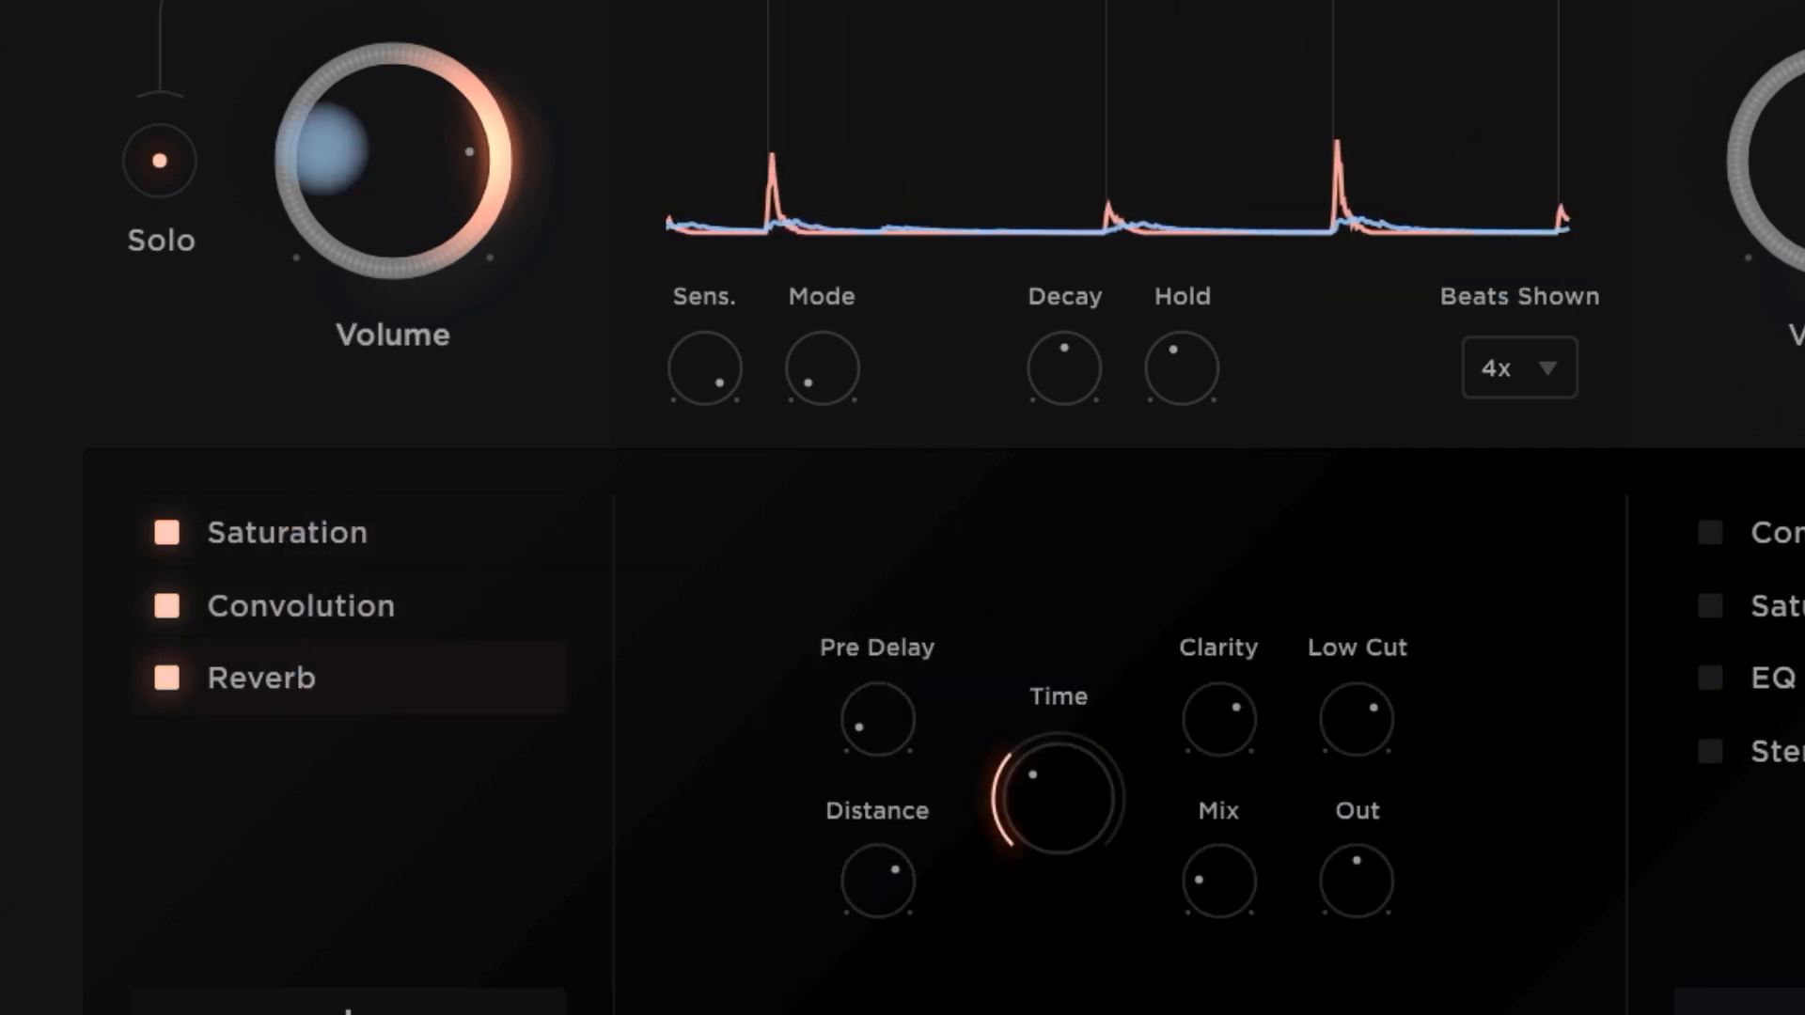
- Switch the solo from Attack to Sustain and enable Compressor and Saturation in the Sustain chain, displaying the Saturation settings
left_click(158, 172)
left_click(1728, 216)
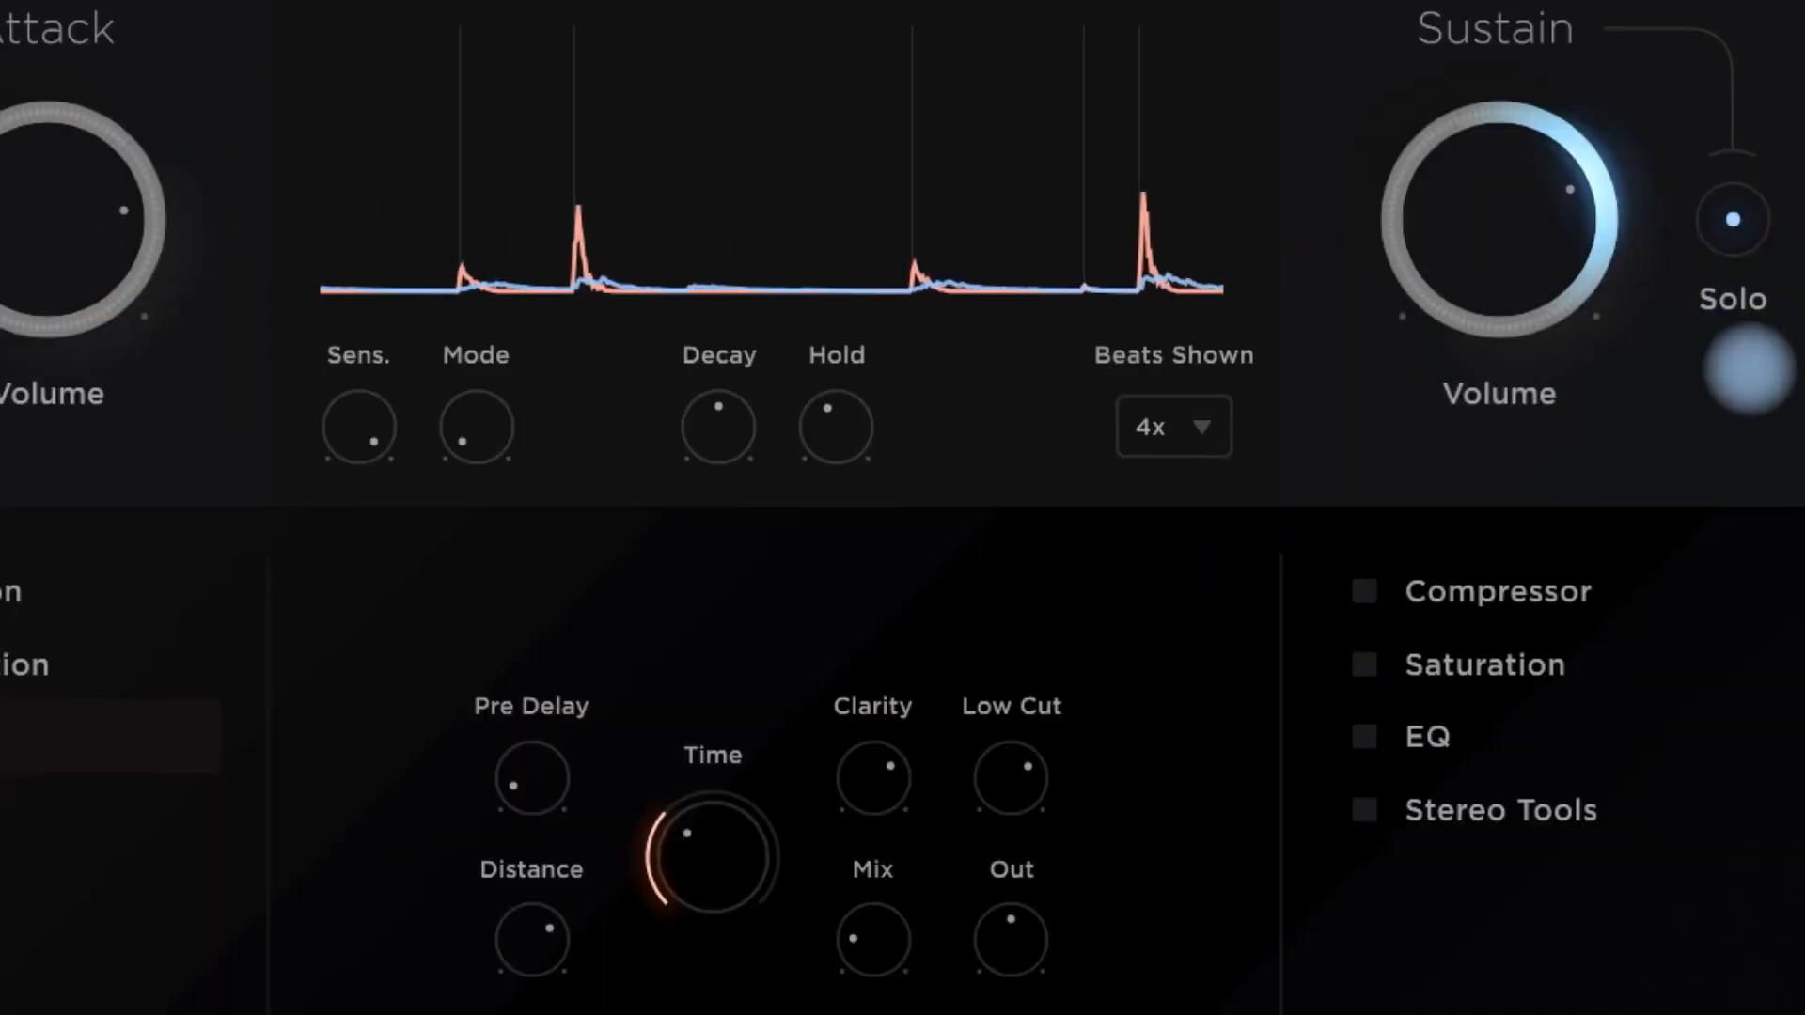
left_click(1364, 590)
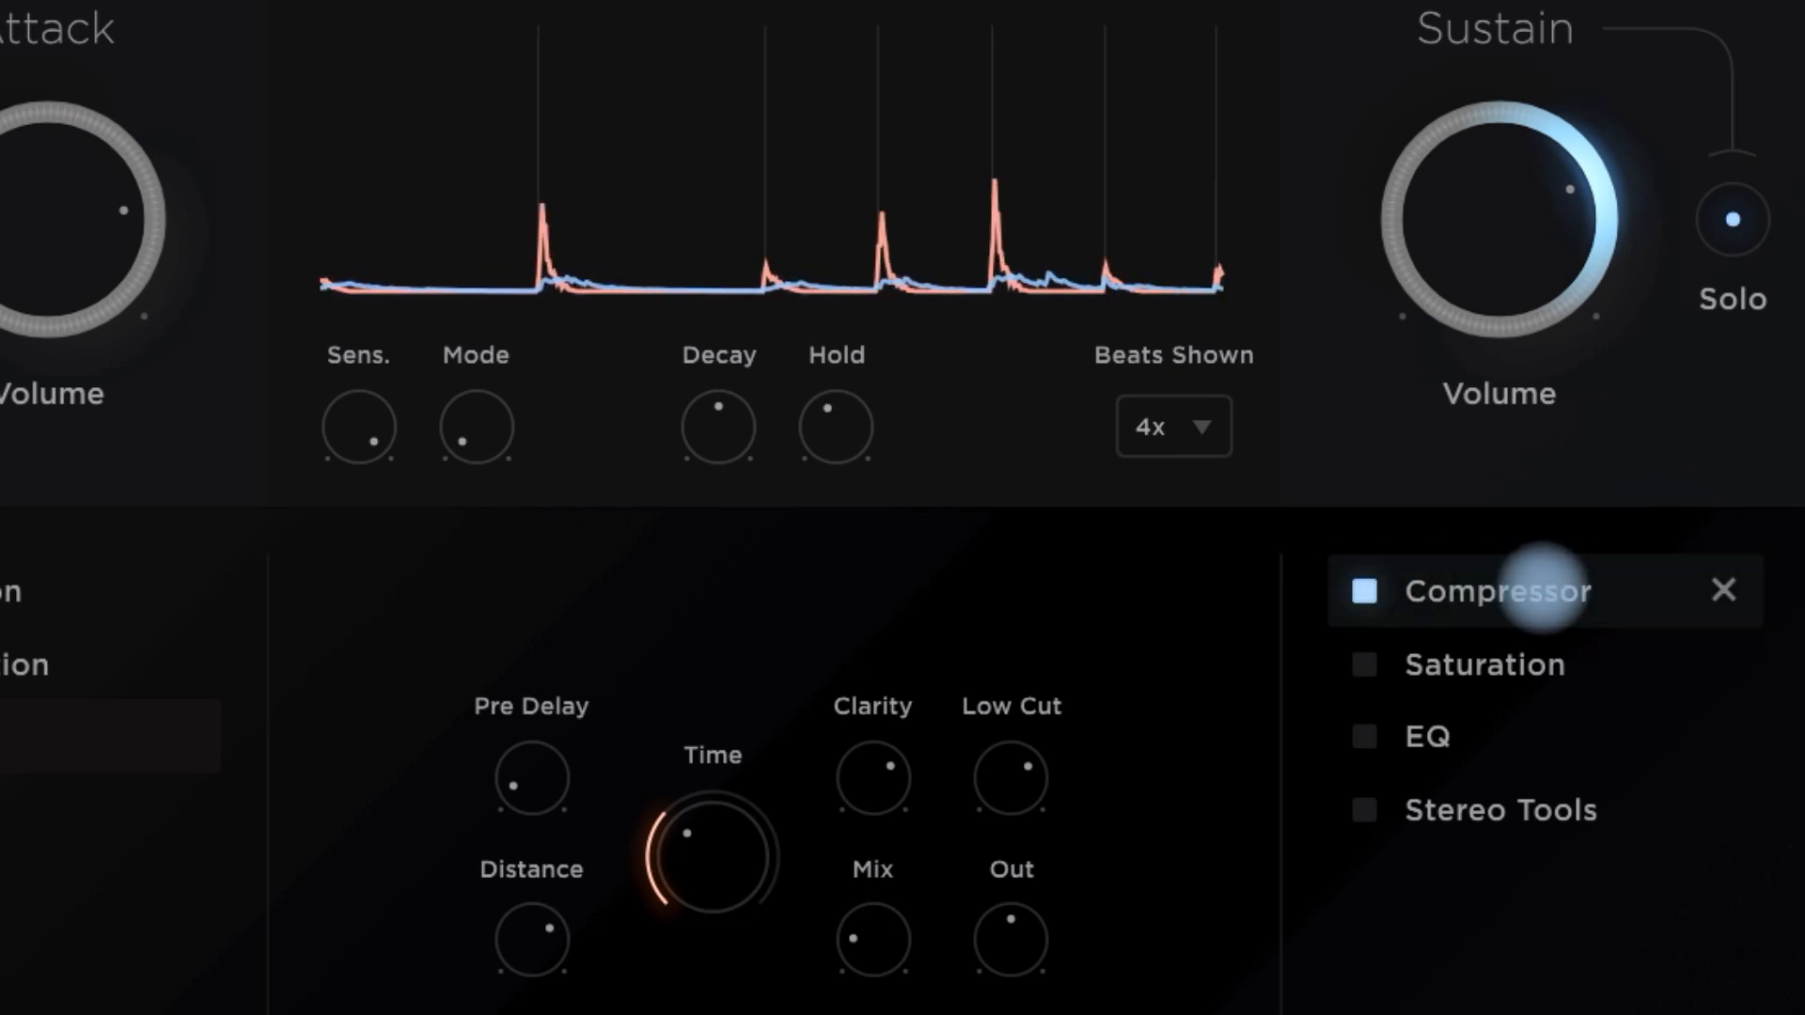
left_click(1363, 664)
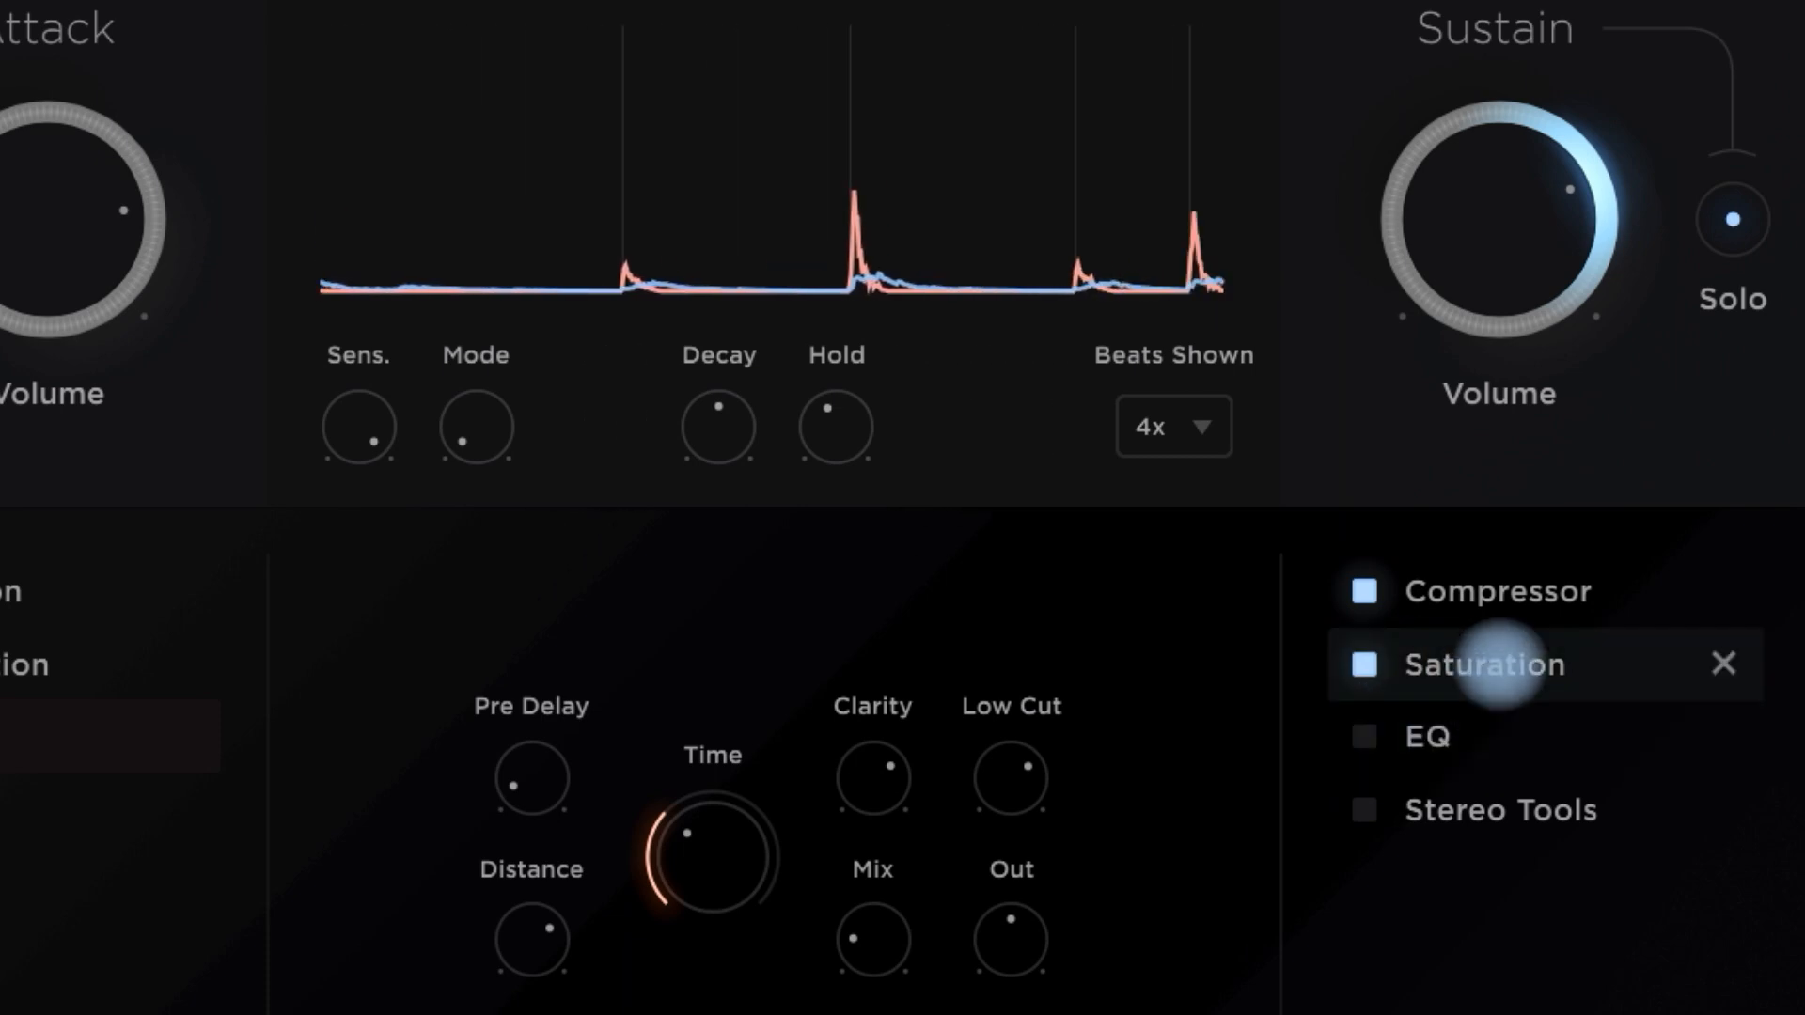
left_click(1499, 665)
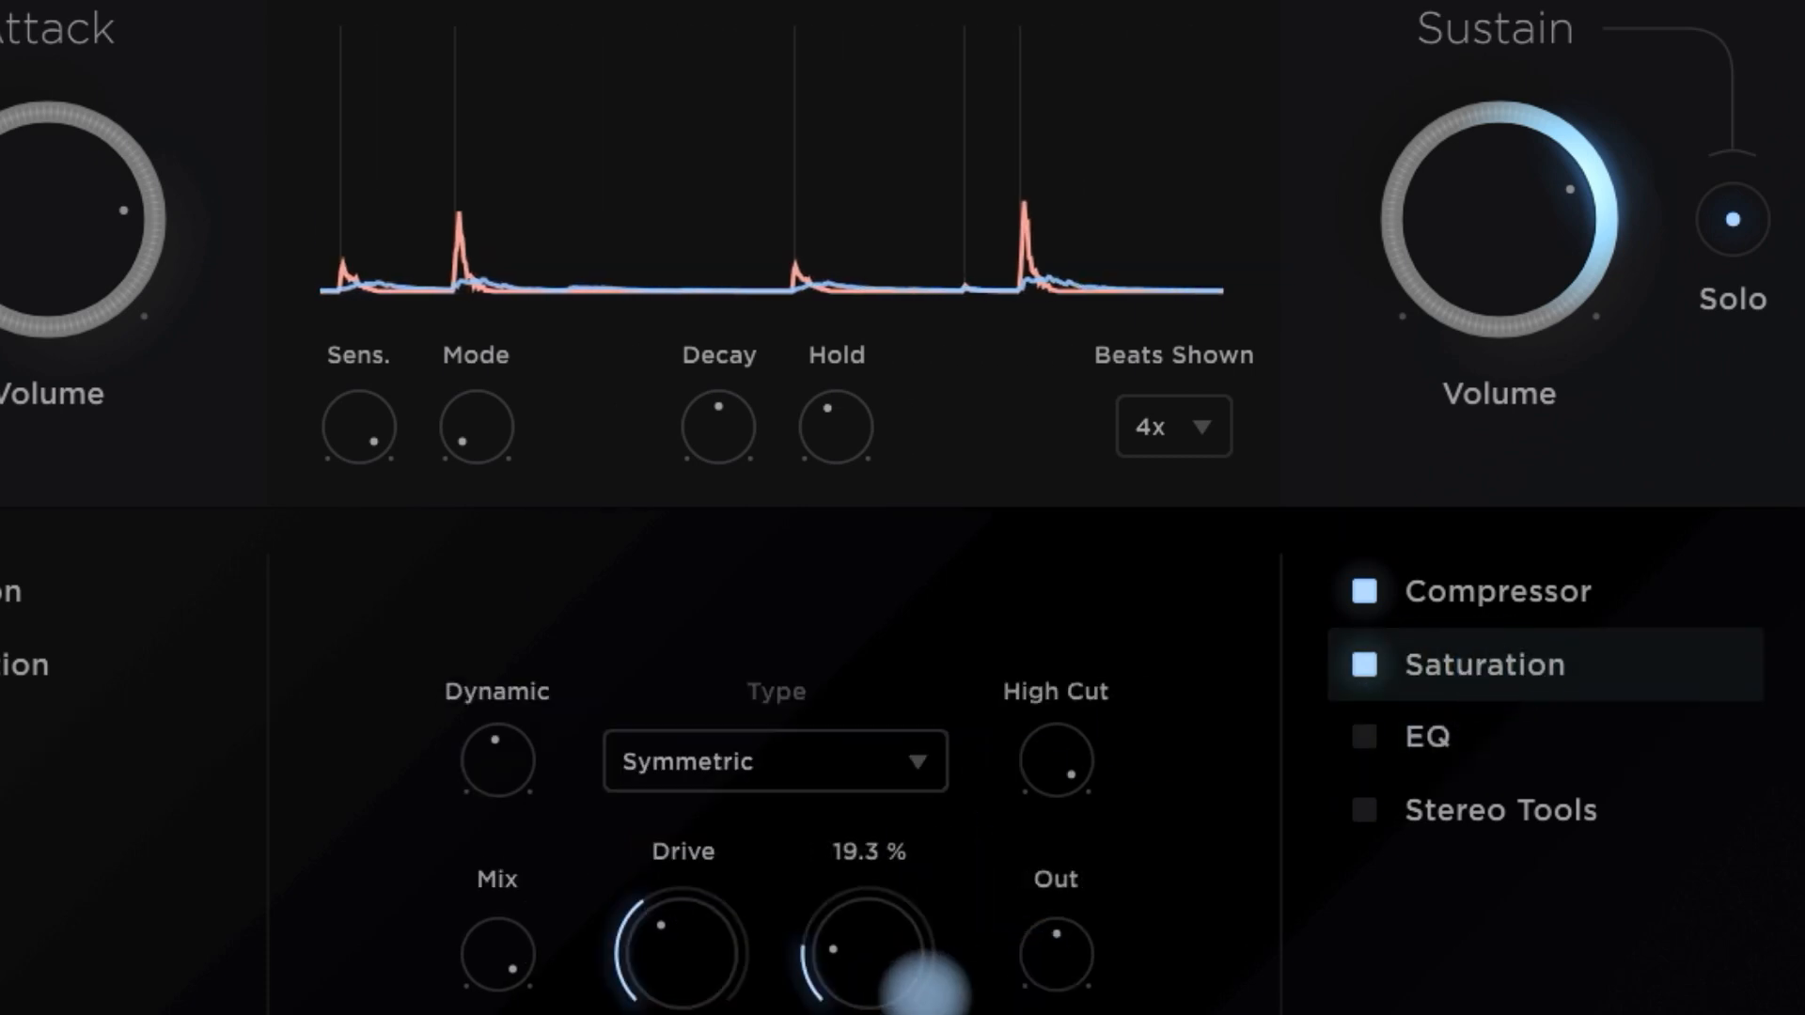
- Enable EQ and Stereo Tools in the Sustain chain, displaying each effect's settings and checking the Side level
left_click(1452, 734)
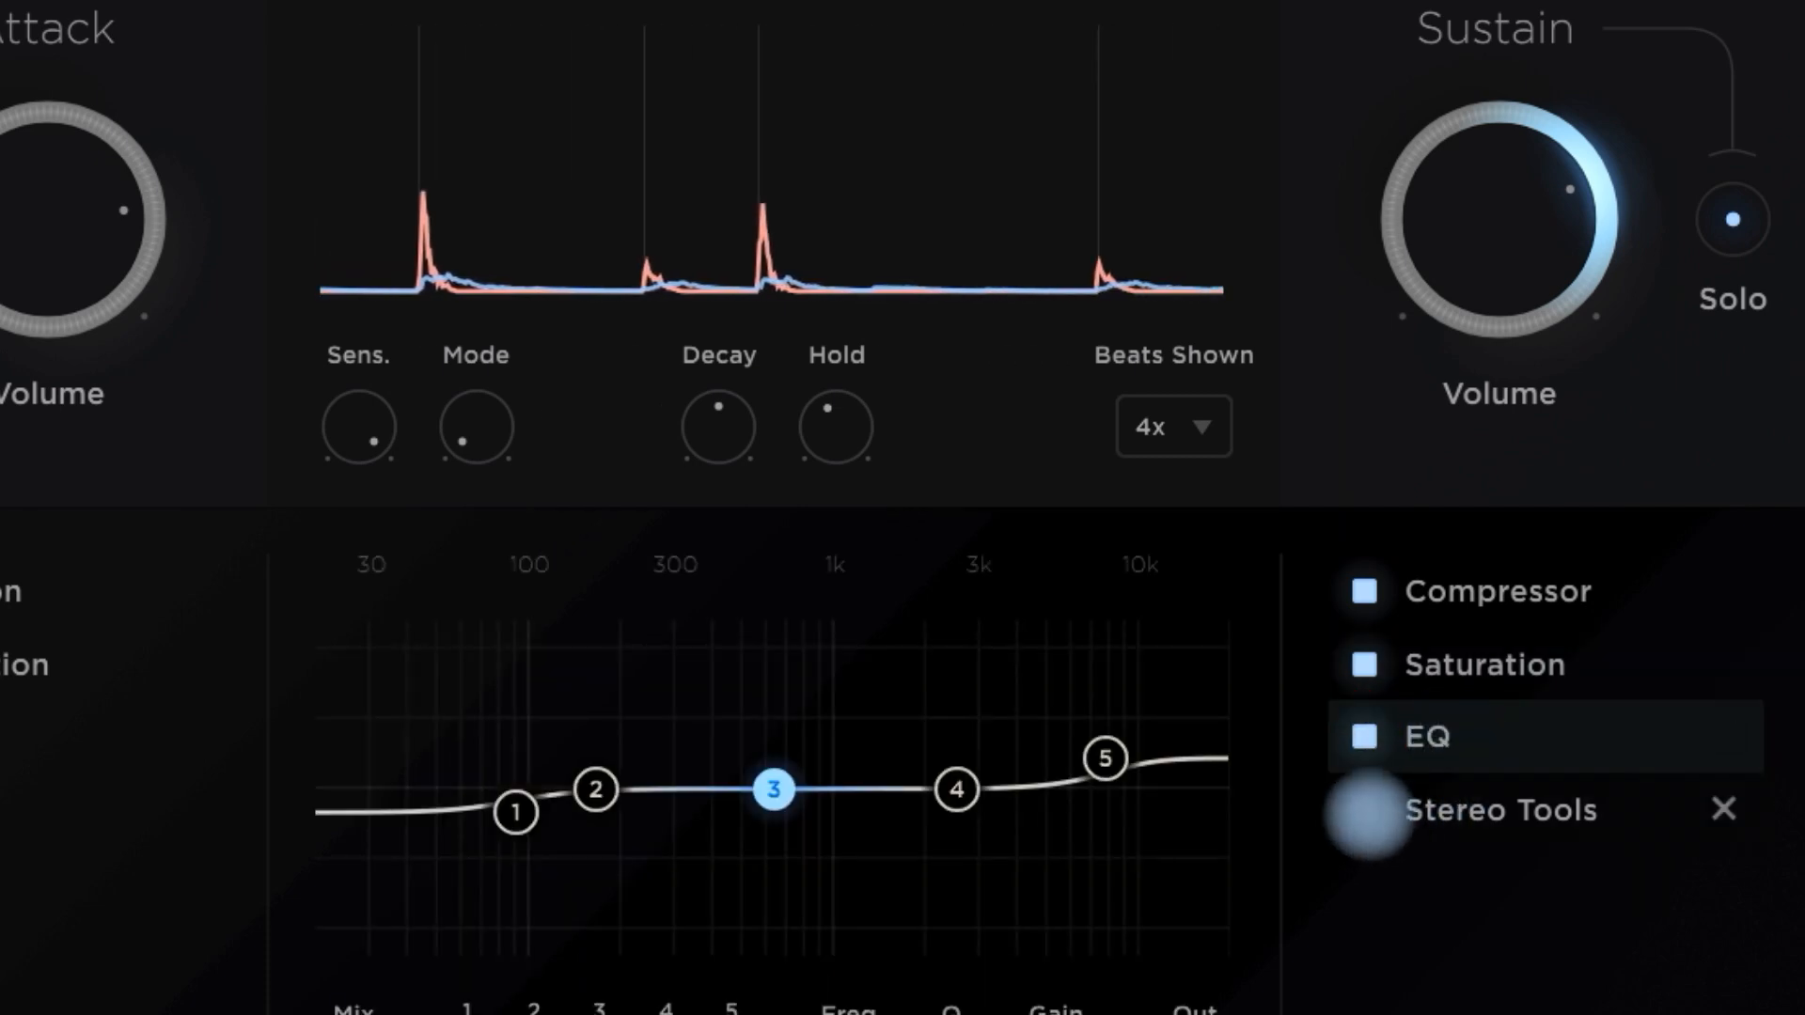
left_click(1366, 813)
left_click(1459, 815)
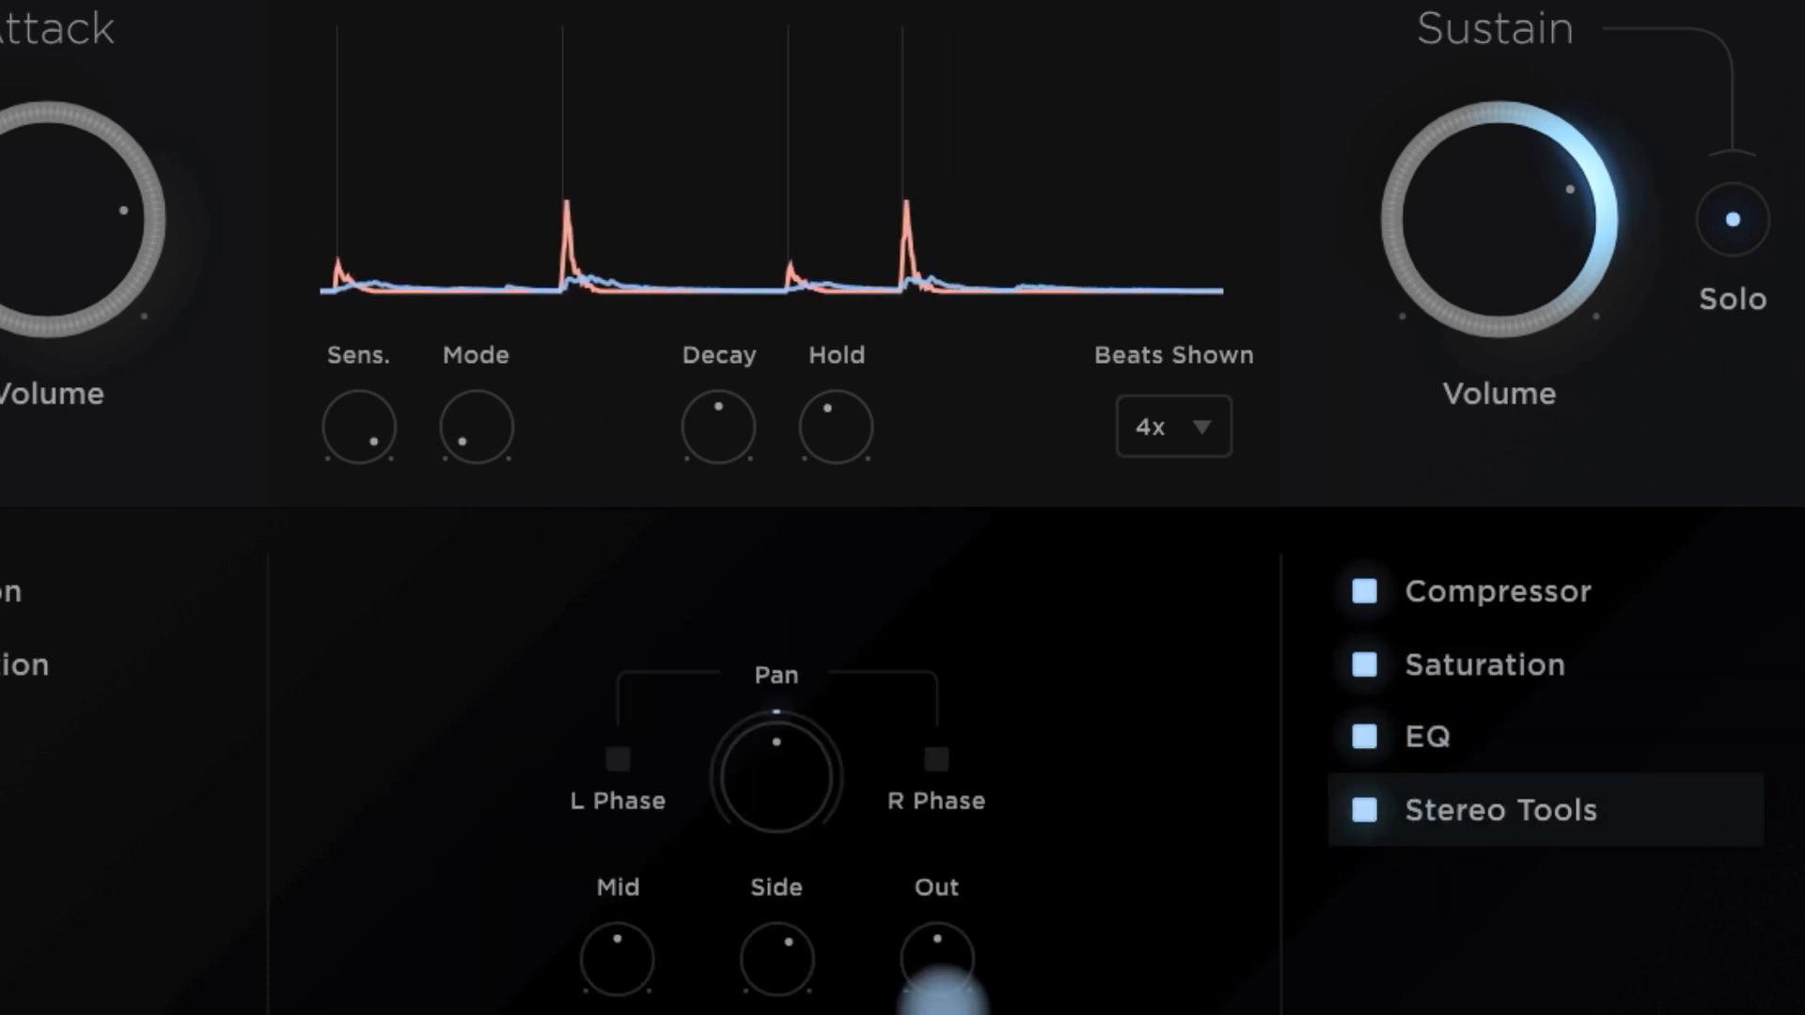
mouse_move(793, 950)
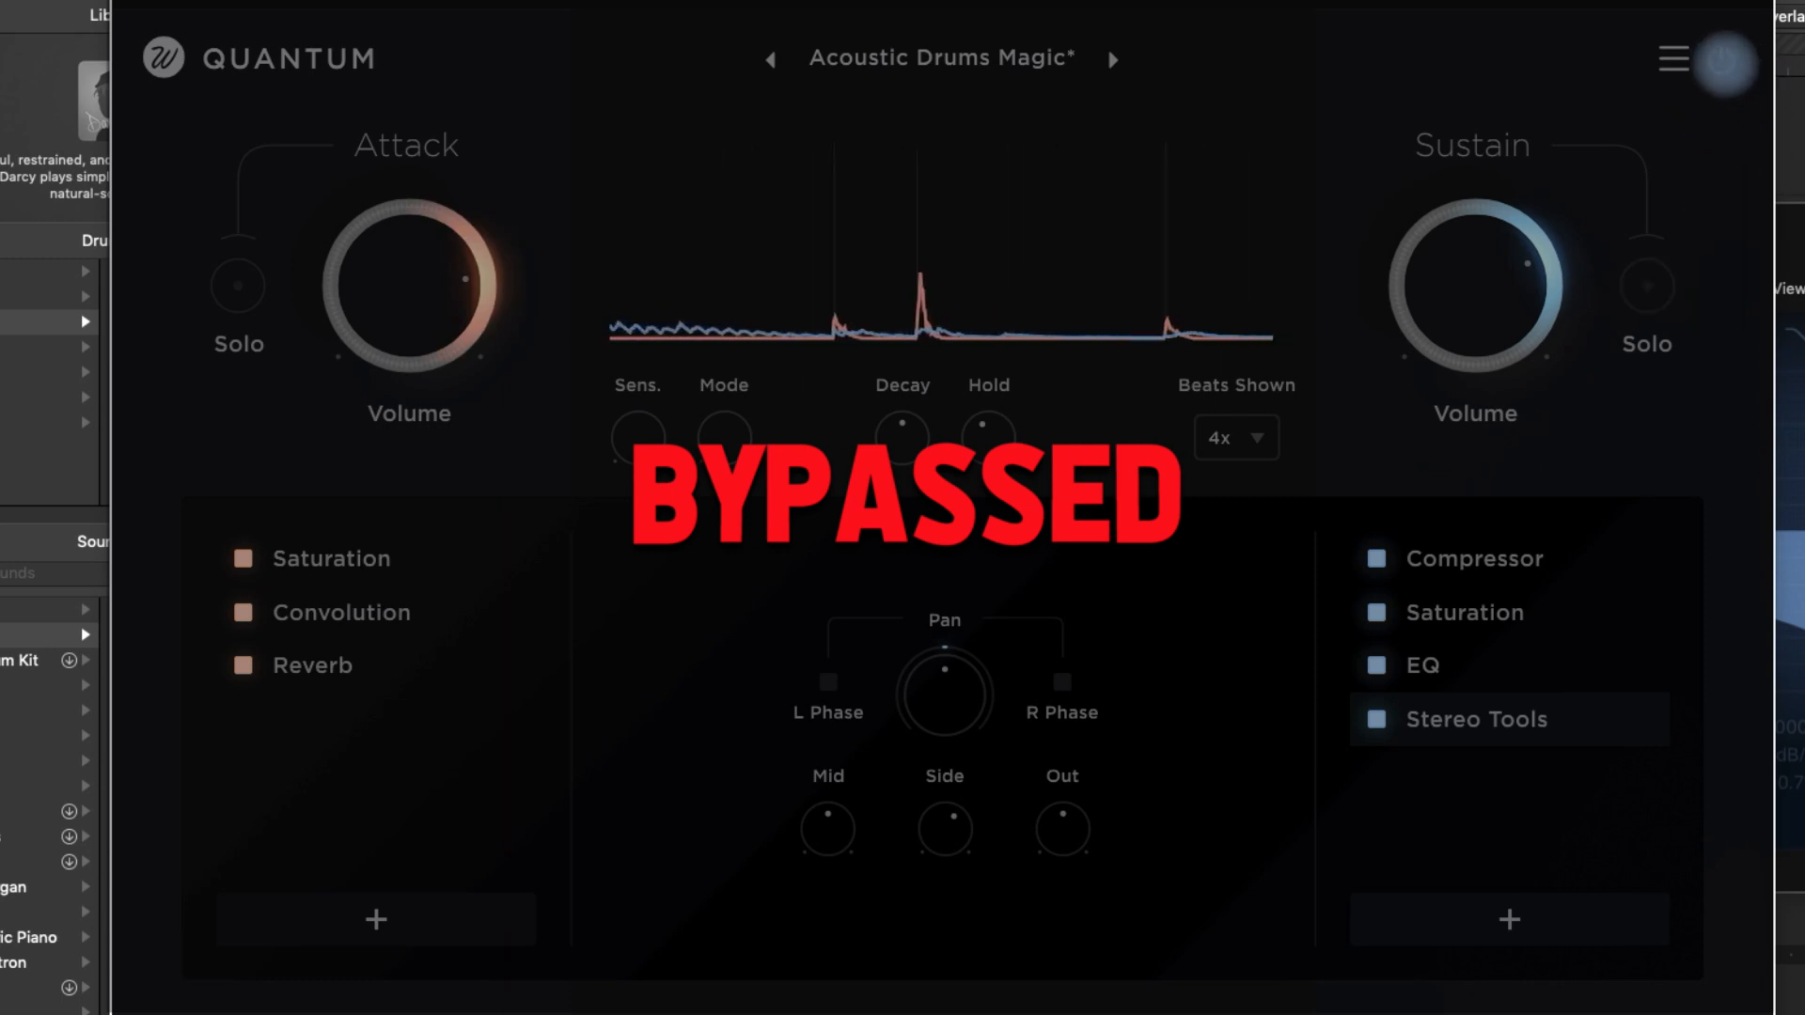
- Toggle the bypass of the Acoustic Drums Magic instance to compare the unprocessed and processed drums, leaving the processing on
left_click(1721, 62)
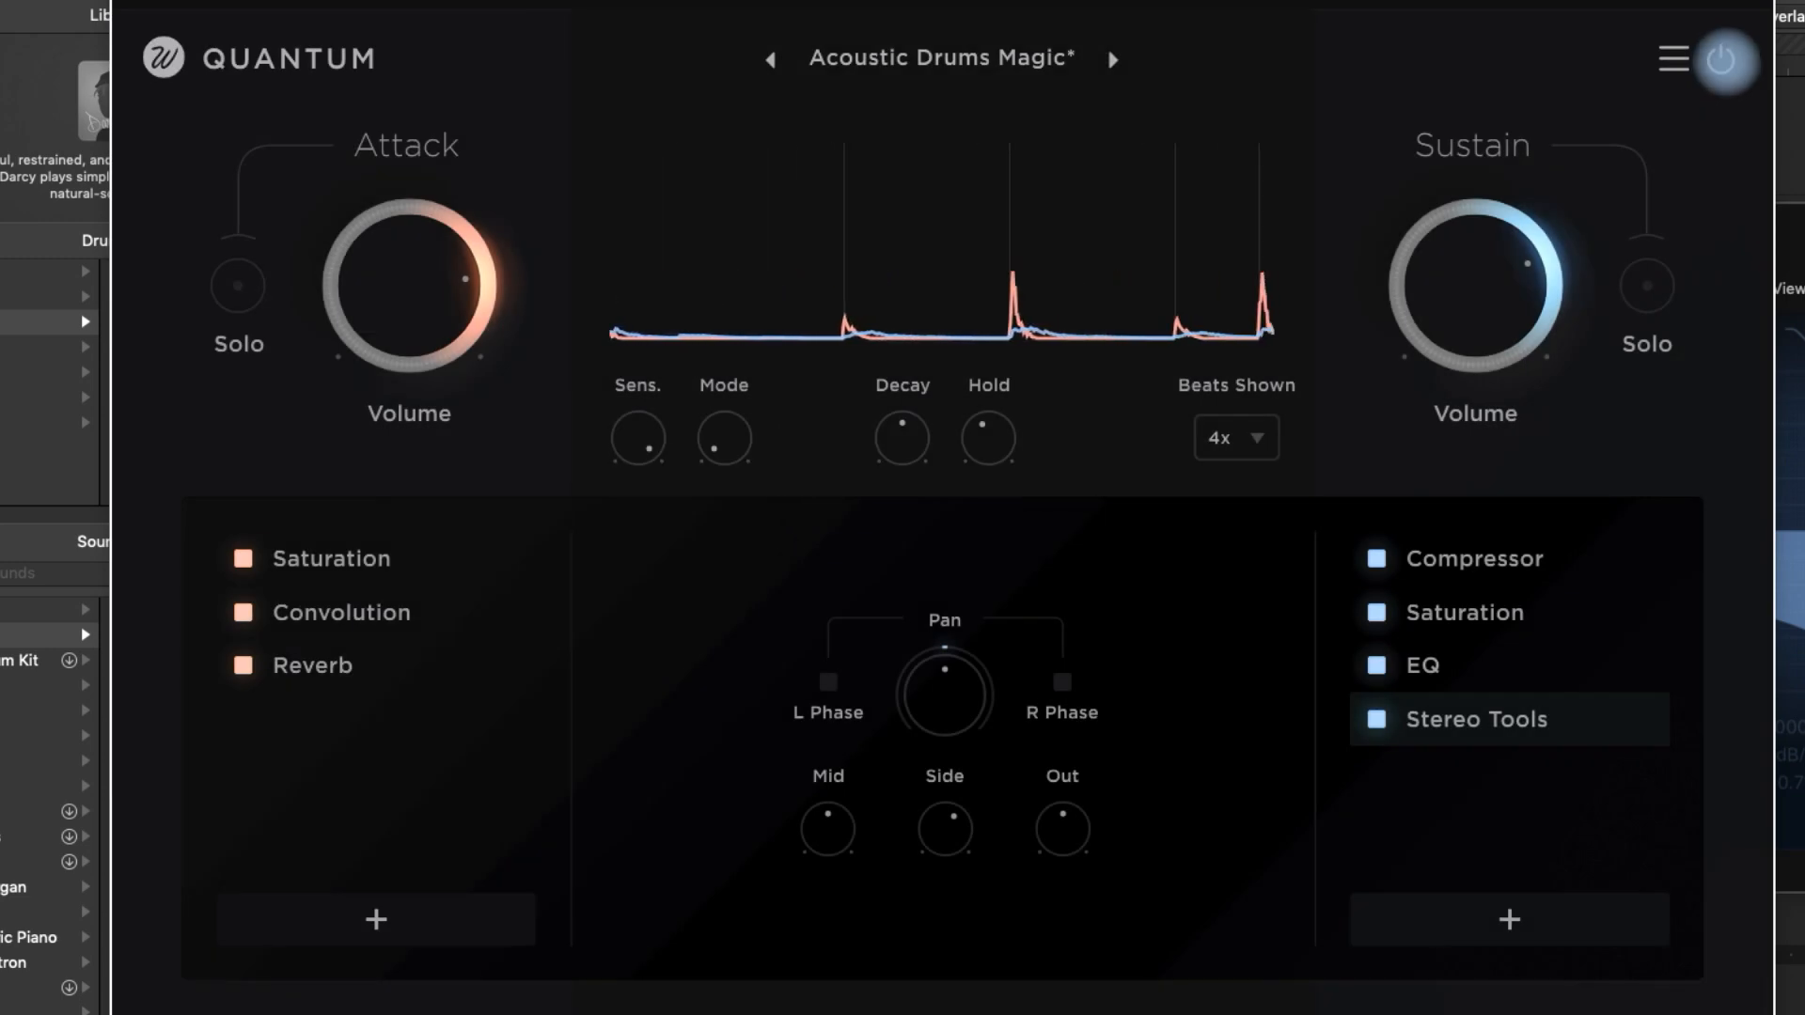
left_click(1723, 62)
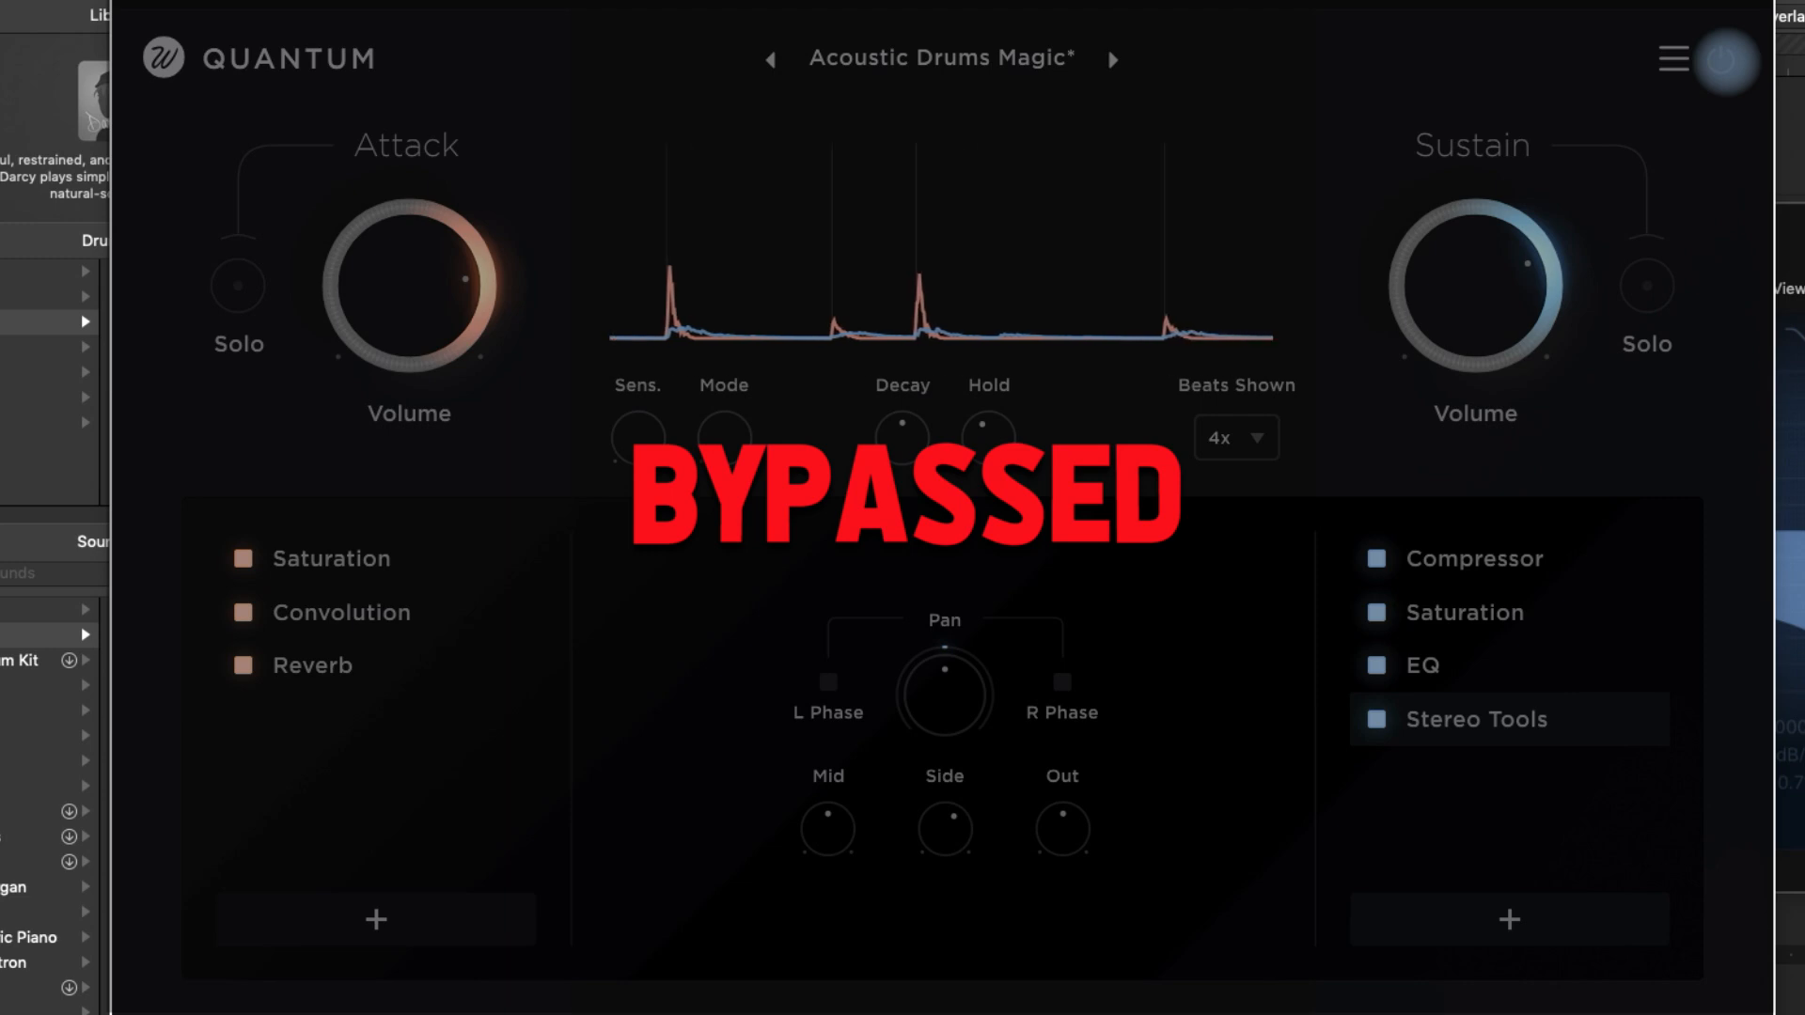
left_click(1723, 62)
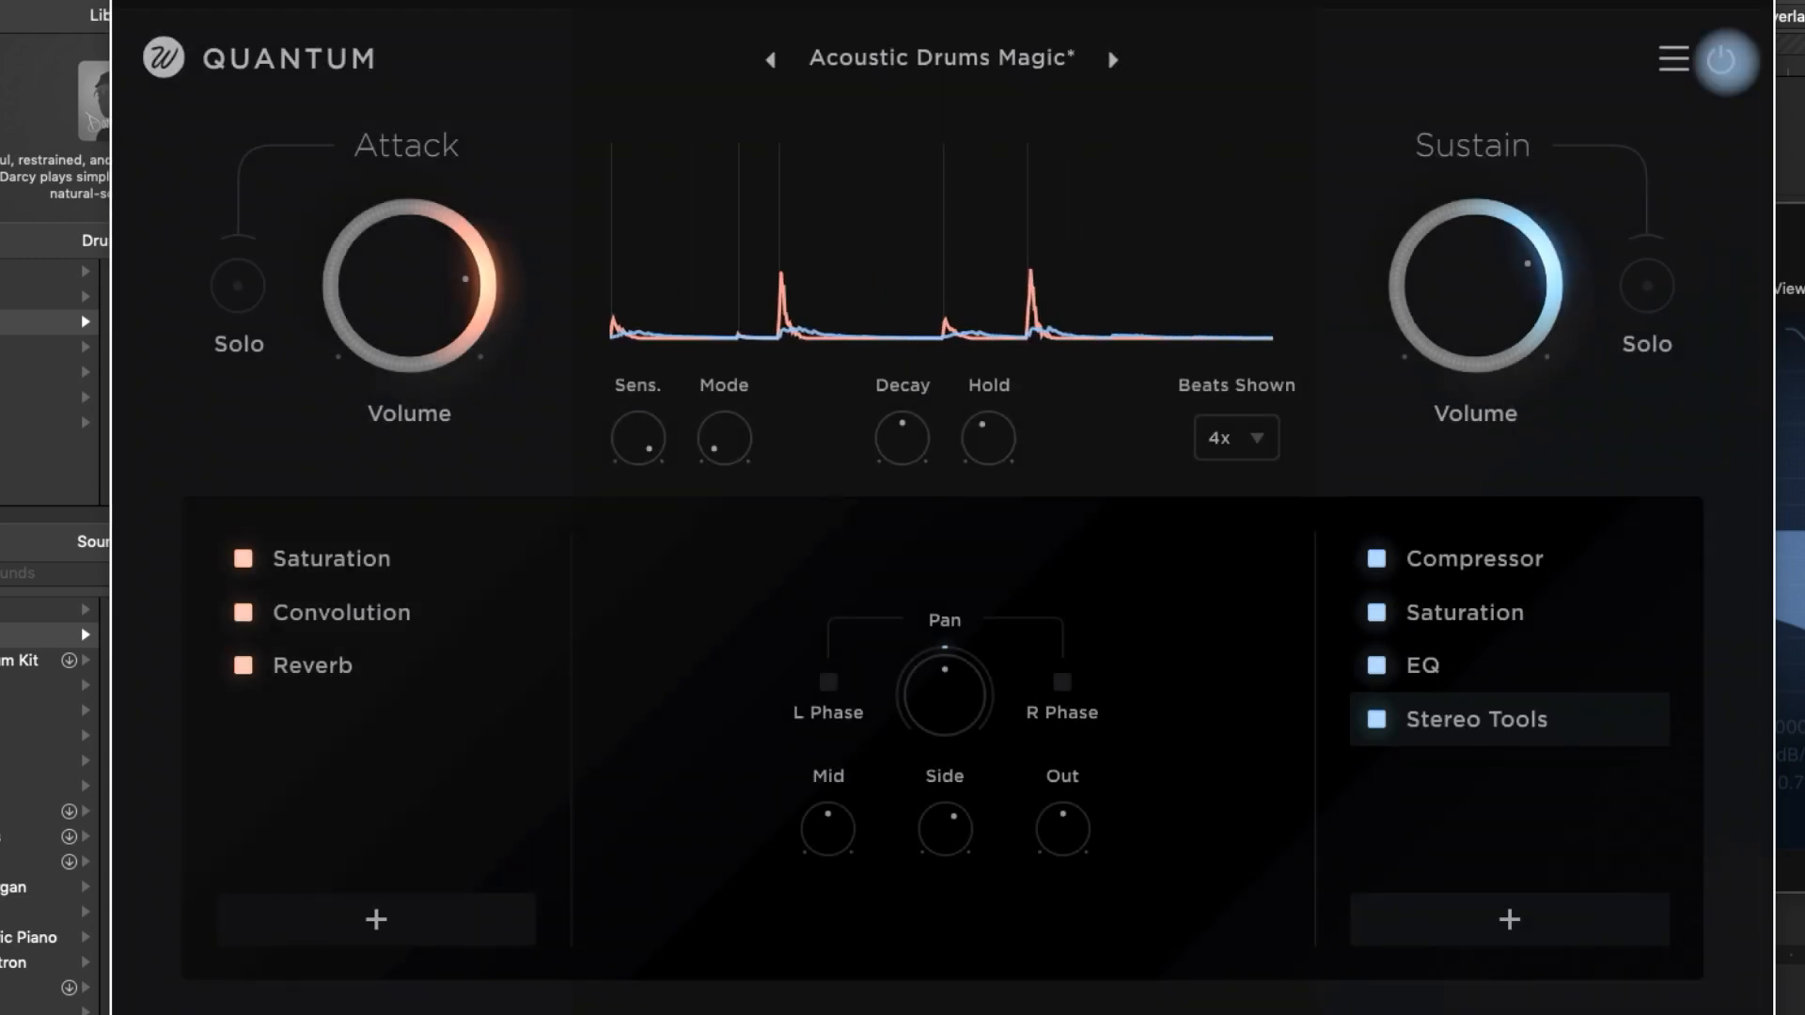